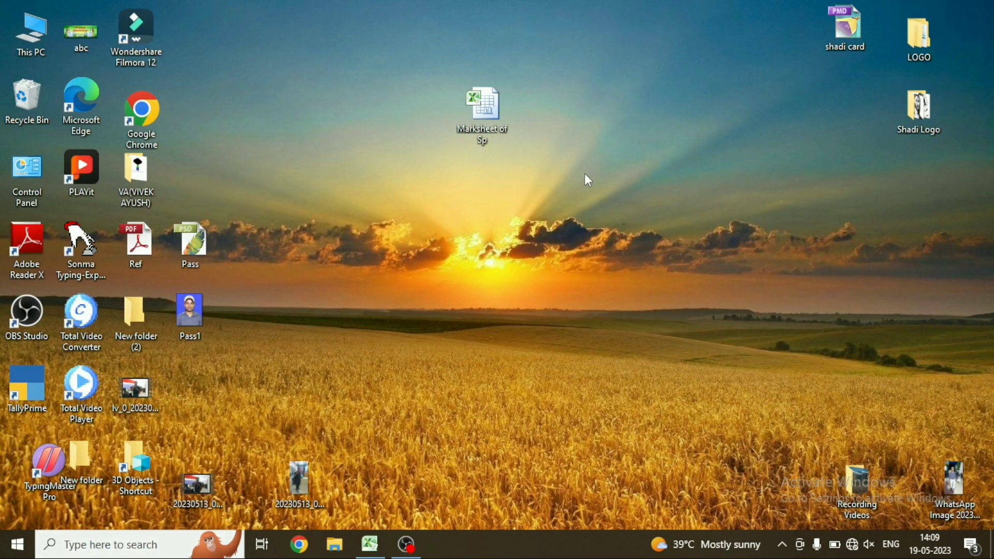
# Step: Review the Marksheet of Sp columns, including Grade, Max and Average, then create blank workbook Book2
pyautogui.click(370, 543)
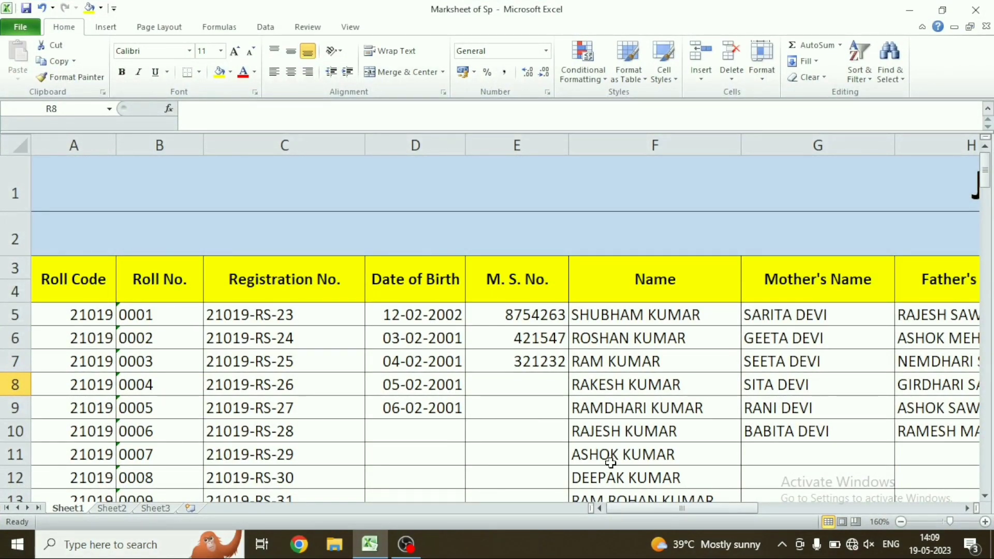
pyautogui.moveTo(637, 510)
pyautogui.mouseDown()
pyautogui.moveTo(731, 508)
pyautogui.moveTo(611, 507)
pyautogui.moveTo(724, 504)
pyautogui.mouseUp()
pyautogui.keyDown('ctrl'); pyautogui.scroll(-1, 689, 436); pyautogui.keyUp('ctrl')
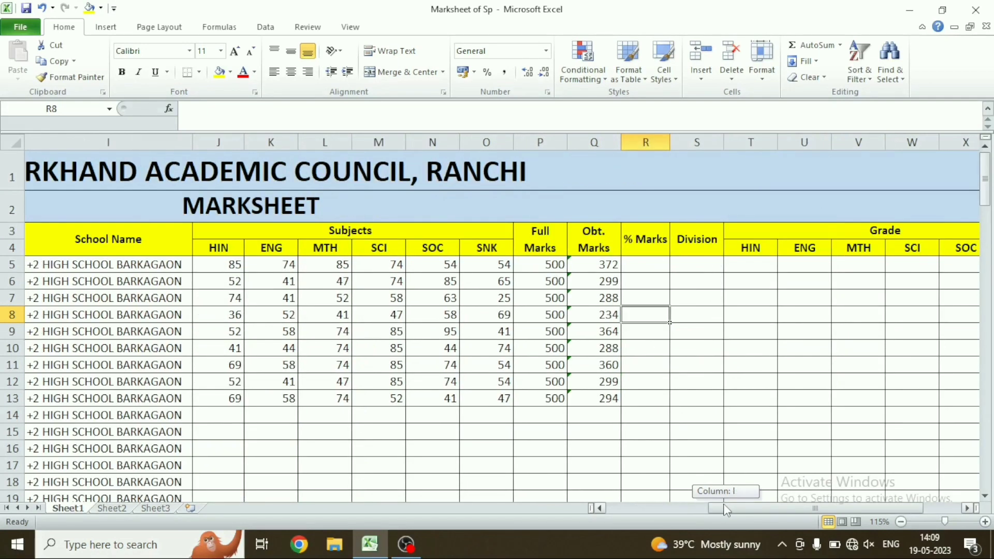
pyautogui.click(966, 508)
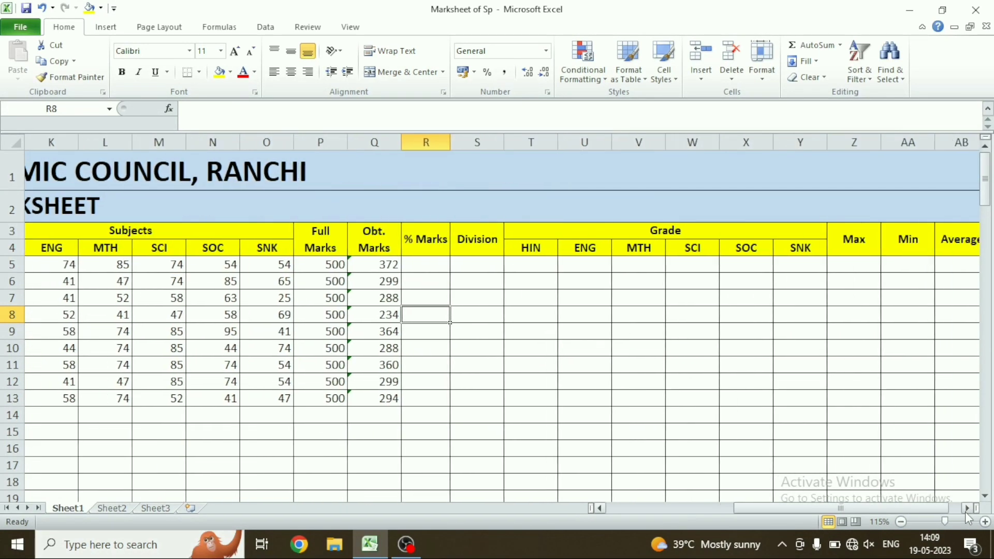
pyautogui.moveTo(807, 510); pyautogui.dragTo(694, 511)
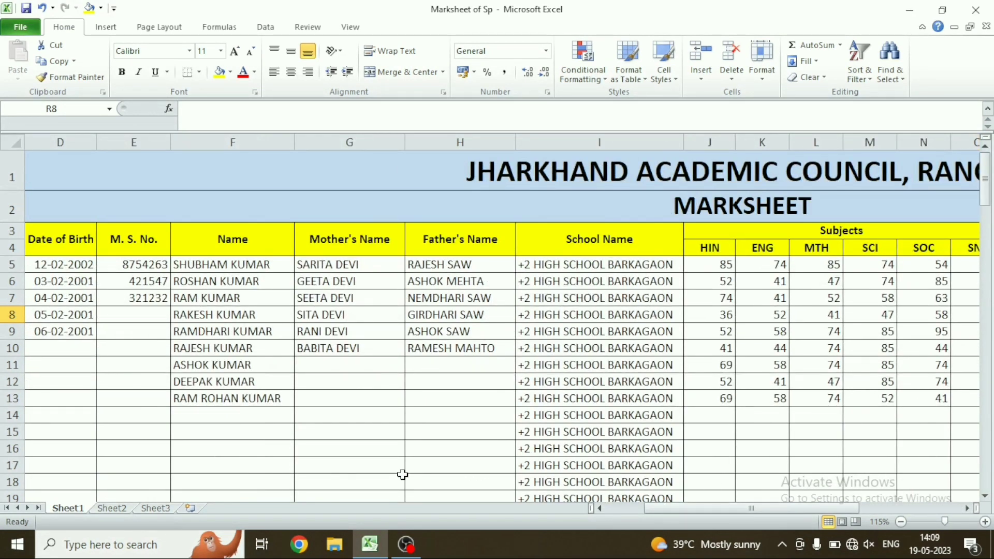
pyautogui.click(373, 388)
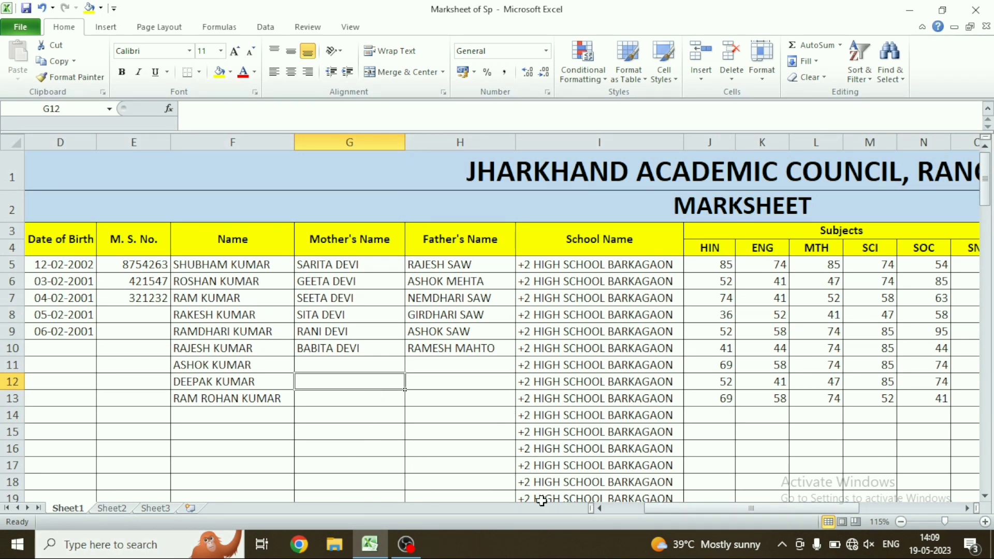
pyautogui.hotkey('ctrl', 'n')
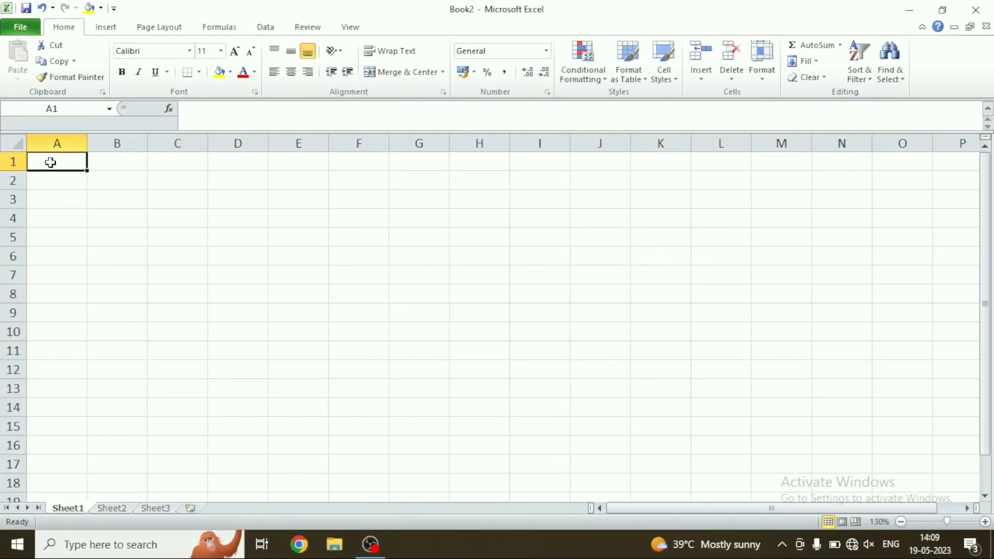
# Step: Merge and centre cells A1 through AA1 into one title cell
pyautogui.moveTo(51, 162); pyautogui.dragTo(962, 160)
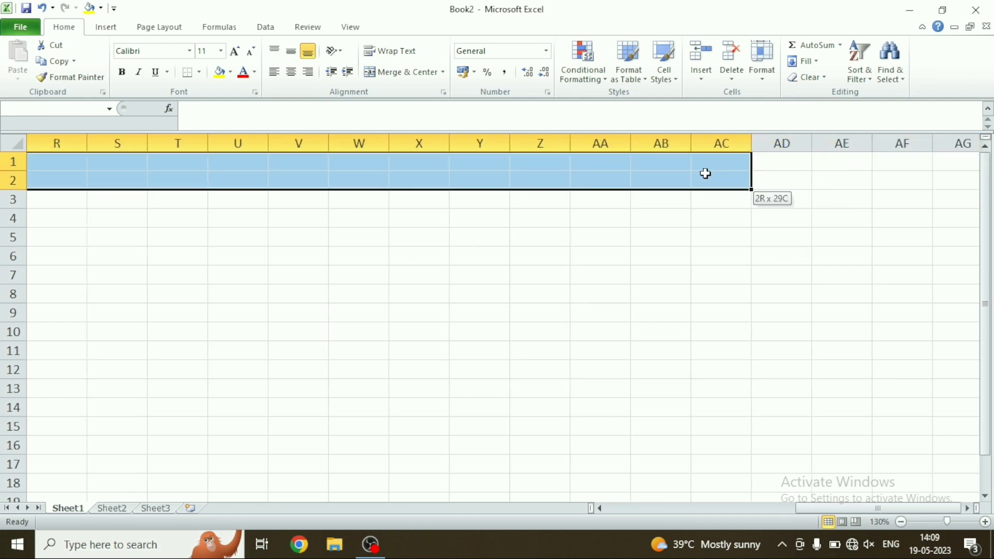
pyautogui.moveTo(962, 160); pyautogui.dragTo(616, 161)
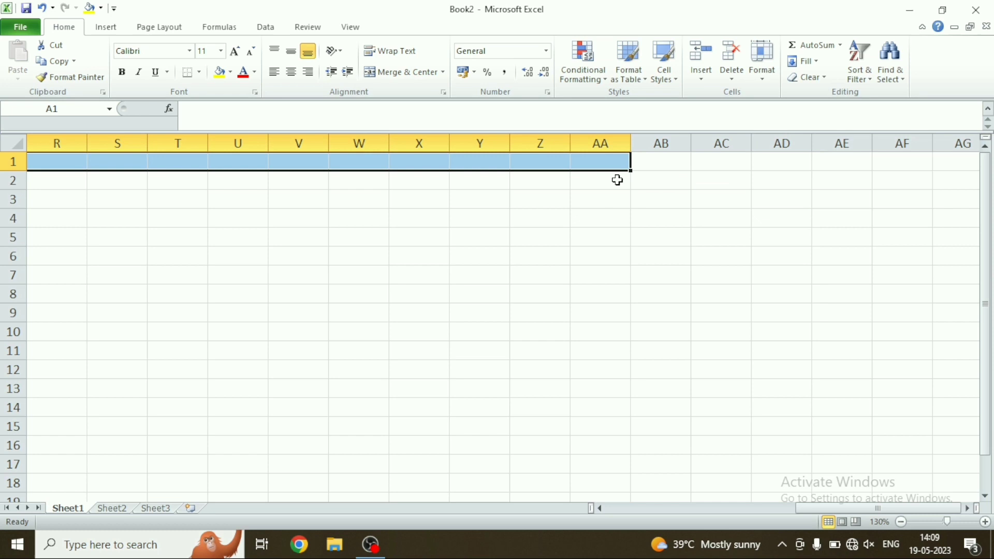
pyautogui.click(395, 73)
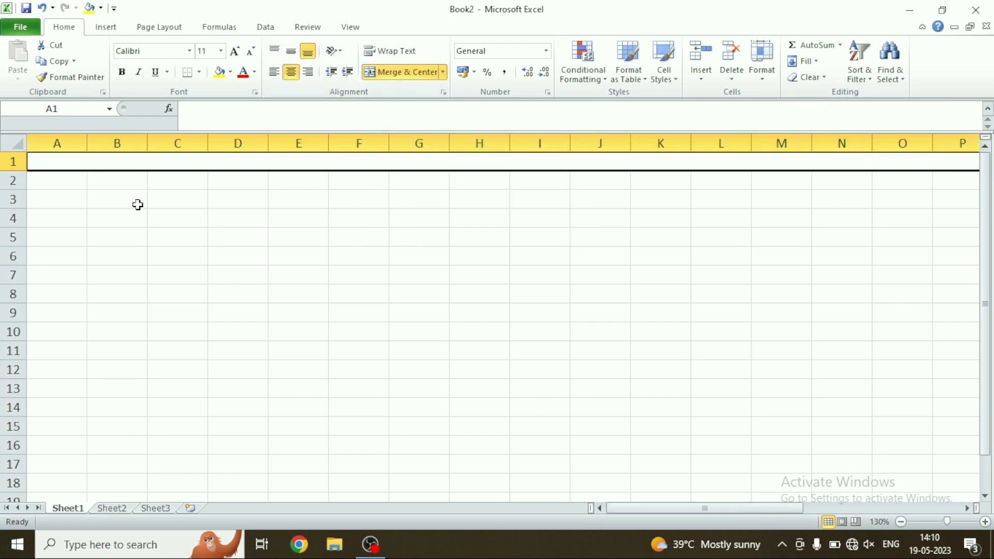
# Step: Make row 1 taller and widen columns A and B
pyautogui.moveTo(2, 169); pyautogui.dragTo(3, 191)
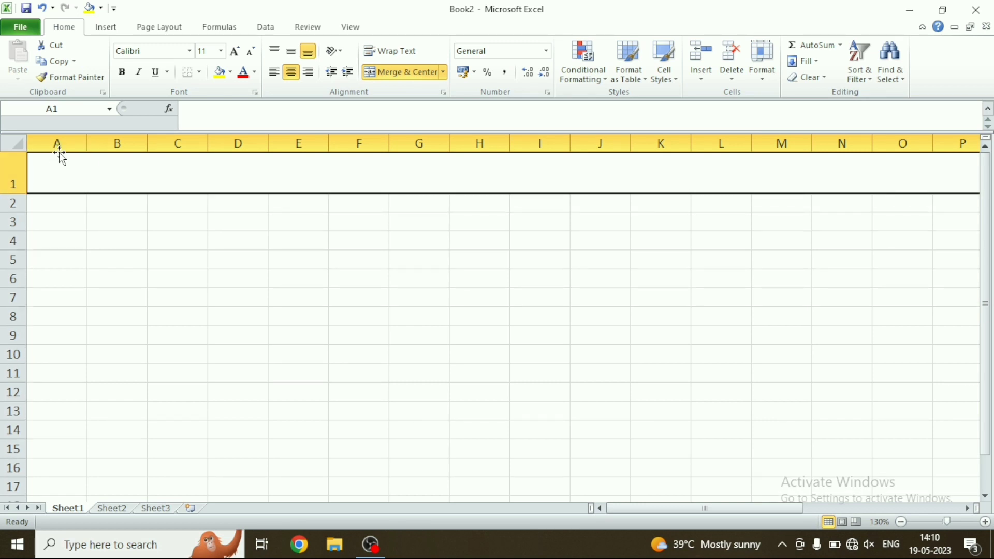
pyautogui.moveTo(88, 144); pyautogui.dragTo(92, 143)
pyautogui.moveTo(154, 143); pyautogui.dragTo(178, 142)
pyautogui.click(215, 248)
# Step: Enter 'JHARKHAND ACADEMIC COUNCIL, RANCHI' in the merged row-1 title cell
pyautogui.click(536, 160)
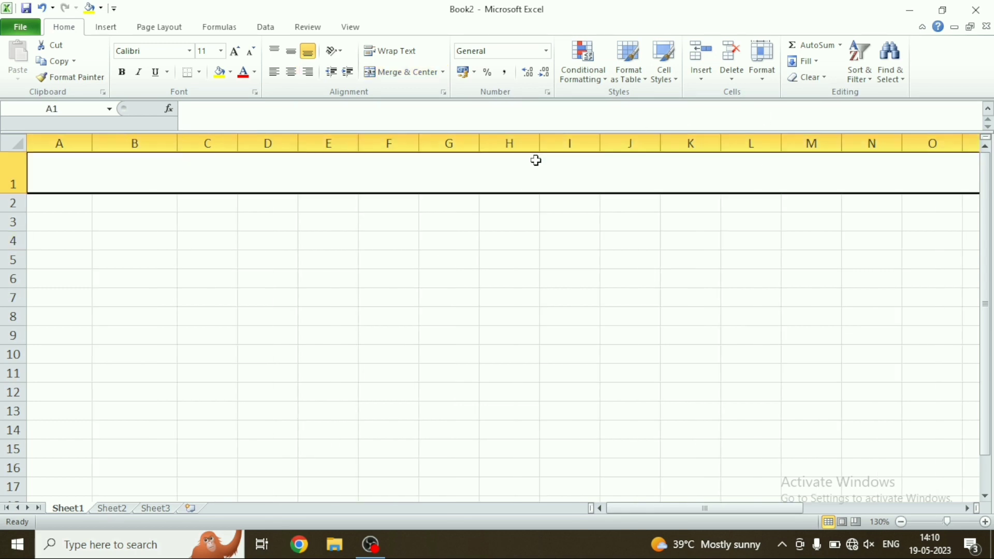
pyautogui.click(401, 72)
pyautogui.write('JHAE')
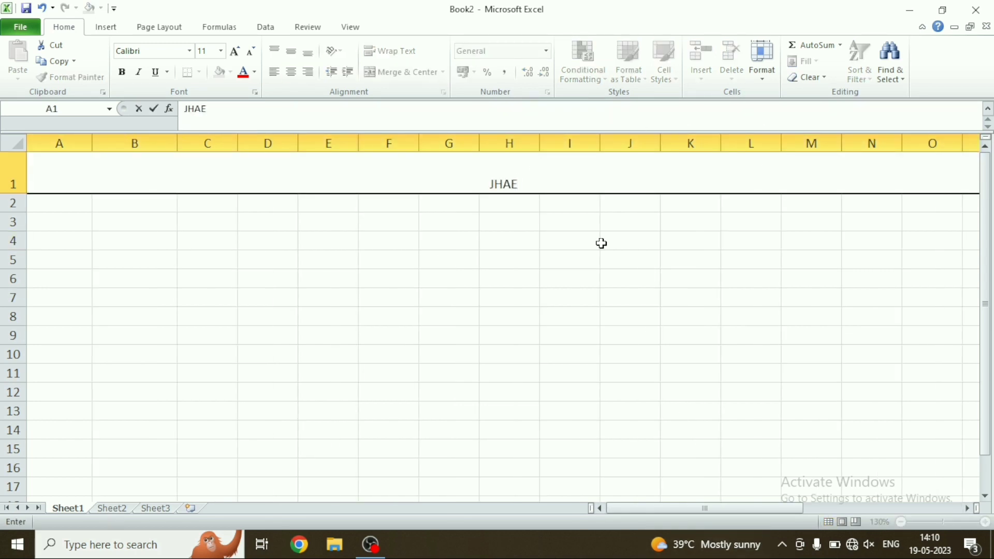
pyautogui.press('BackSpace')
pyautogui.write('R')
pyautogui.write('KHAND AC')
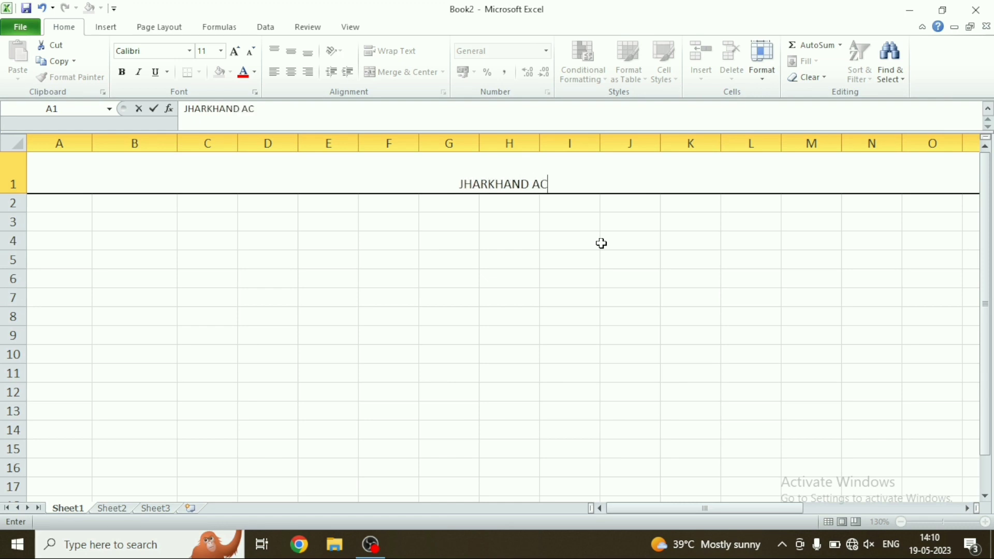
pyautogui.write('ADEMIC')
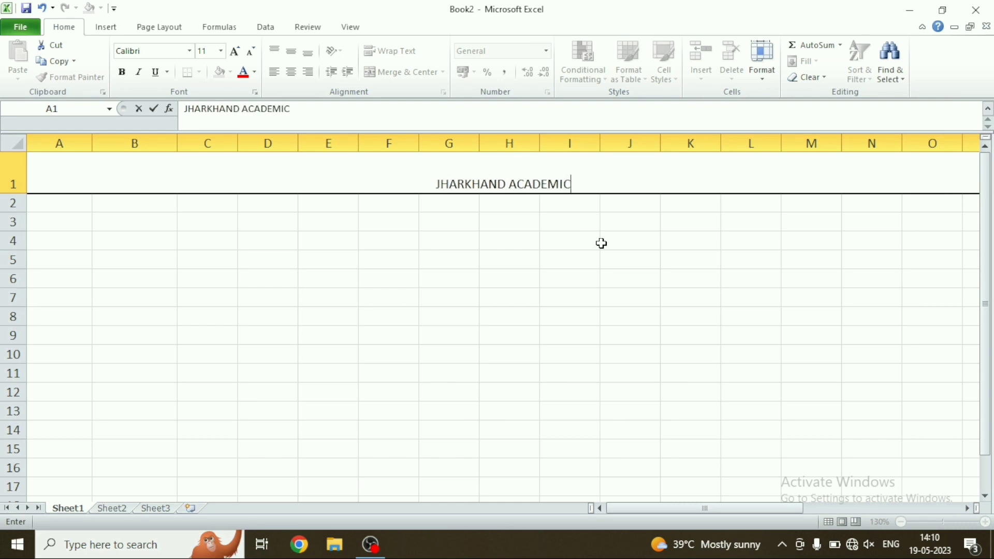
pyautogui.write(' COUNC')
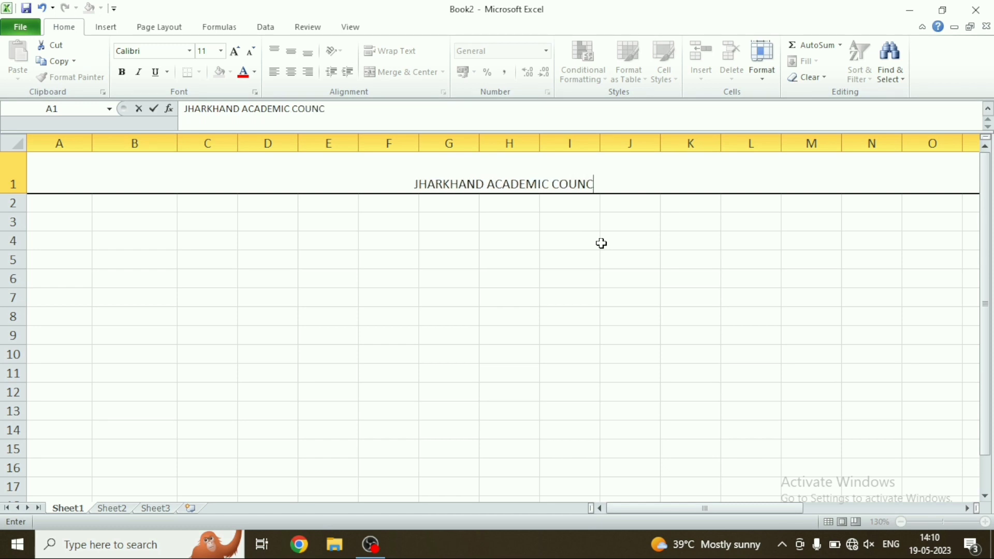
pyautogui.write('IL, RANCHI')
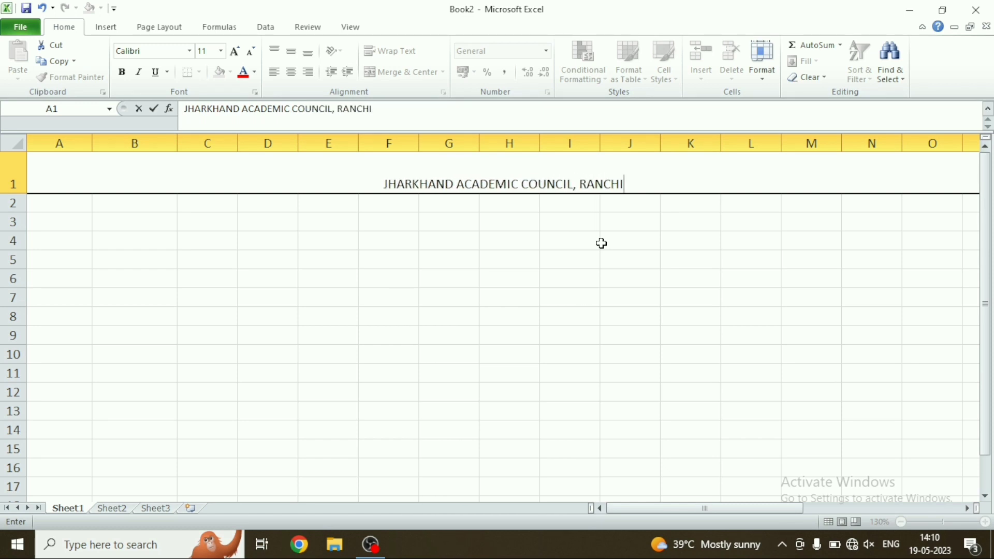
pyautogui.press('Return')
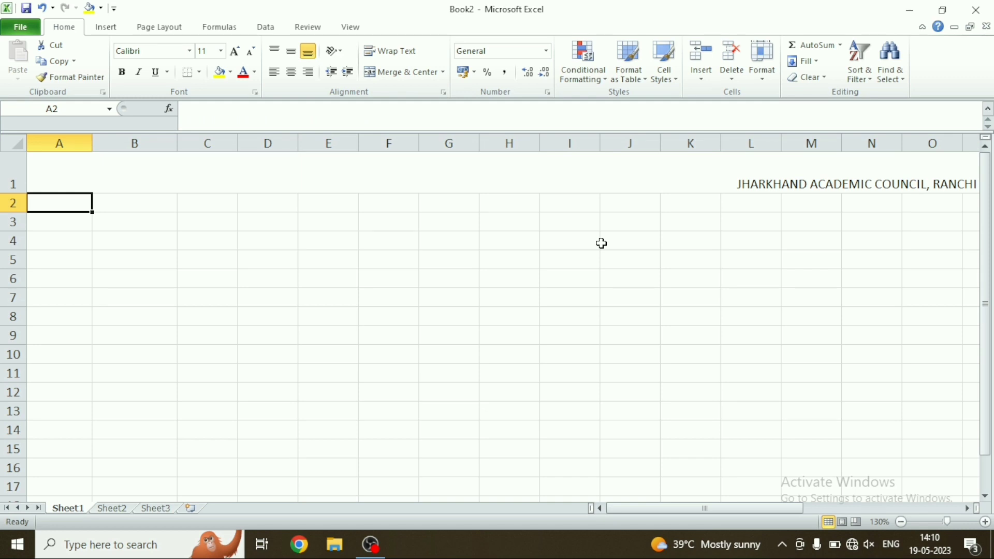
# Step: Make the council title bold at 22 point
pyautogui.click(591, 184)
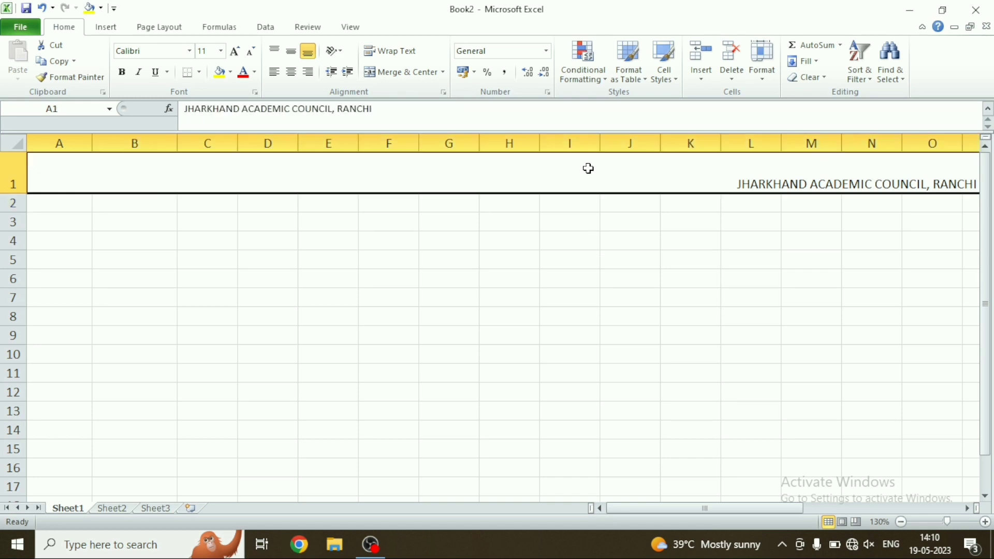
pyautogui.click(234, 52)
pyautogui.click(235, 51)
pyautogui.click(235, 51)
pyautogui.click(235, 52)
pyautogui.click(235, 52)
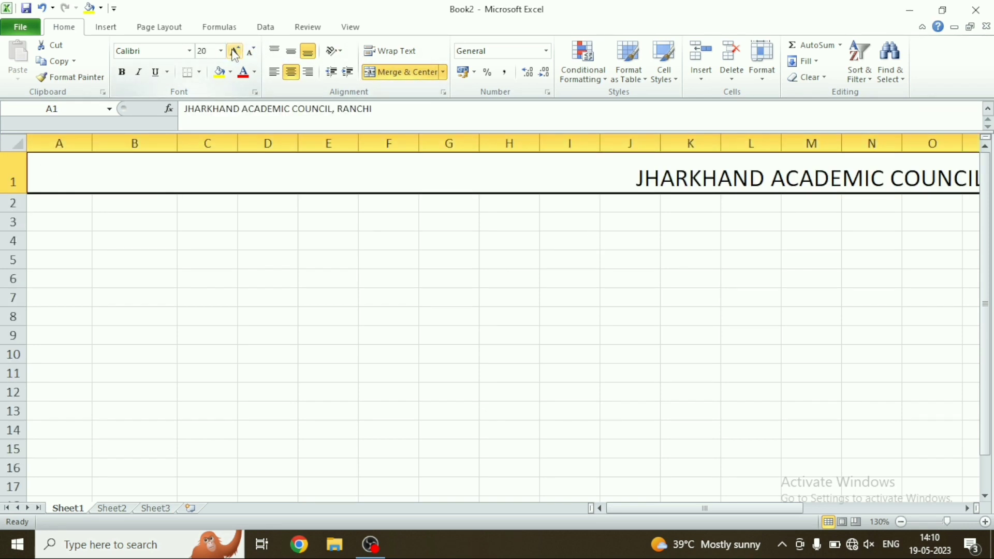
pyautogui.click(235, 51)
pyautogui.click(124, 73)
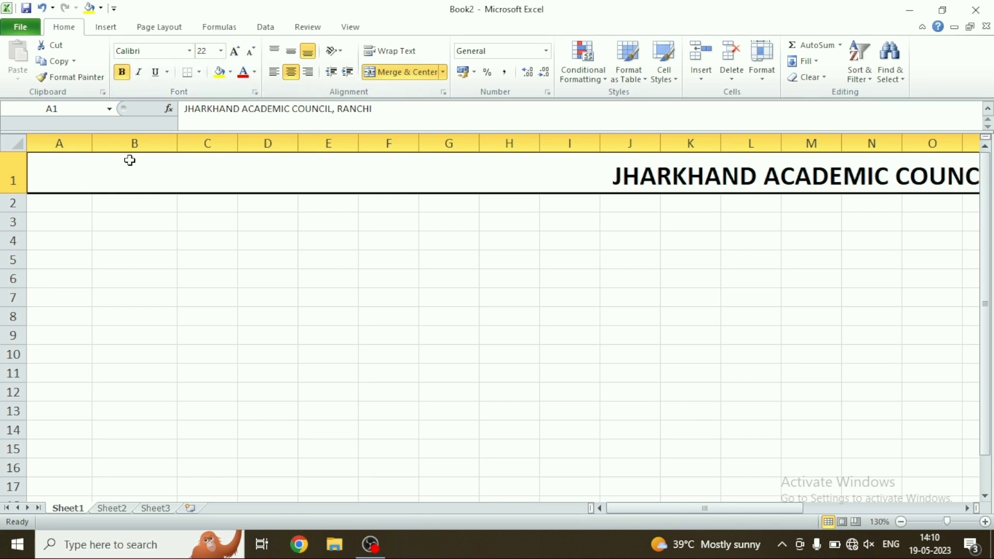
pyautogui.moveTo(72, 205)
pyautogui.mouseDown()
pyautogui.moveTo(264, 183)
pyautogui.moveTo(990, 202)
pyautogui.mouseUp()
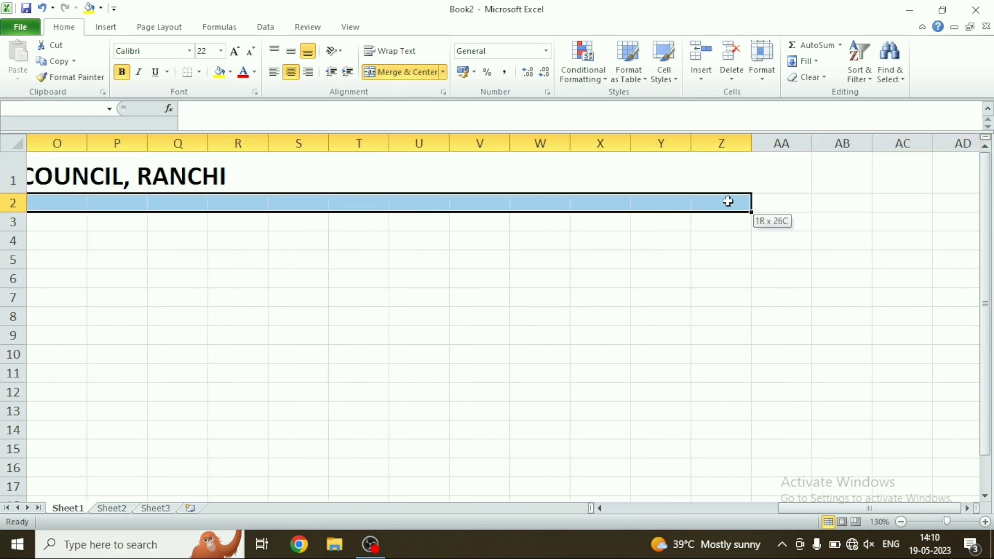
# Step: Merge A2:AA2 into a taller row holding a bold 18-point 'MARKSHEET' heading
pyautogui.moveTo(989, 202); pyautogui.dragTo(777, 203)
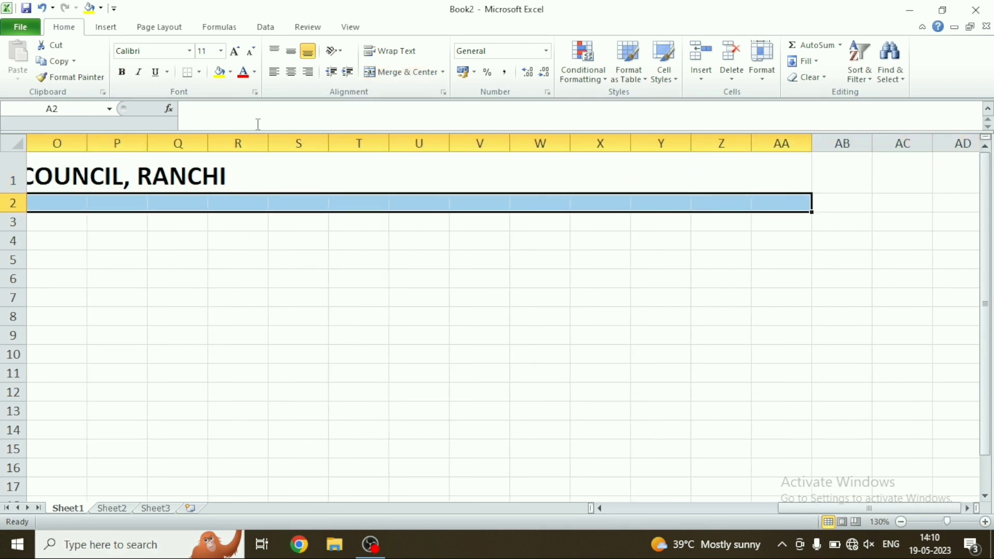
pyautogui.click(408, 82)
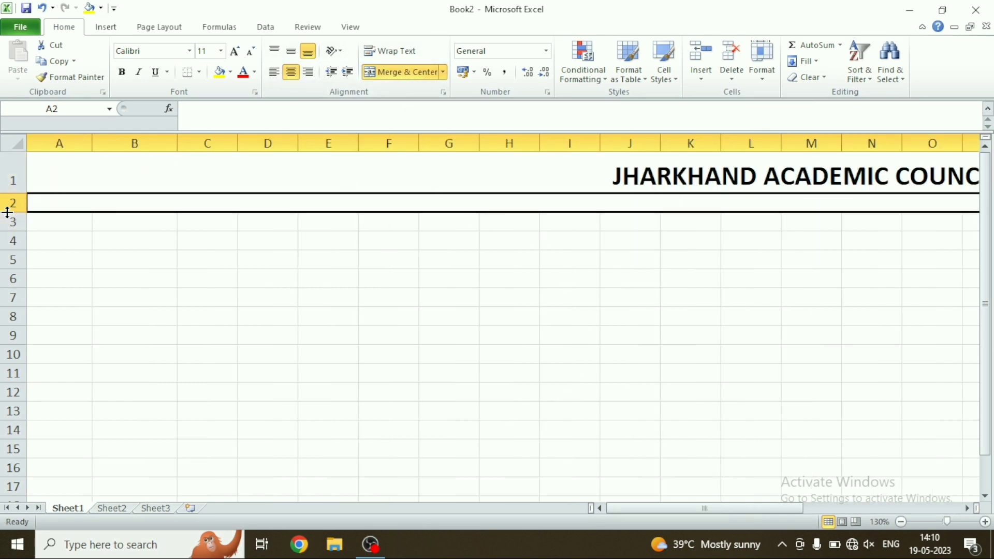
pyautogui.moveTo(7, 212); pyautogui.dragTo(9, 228)
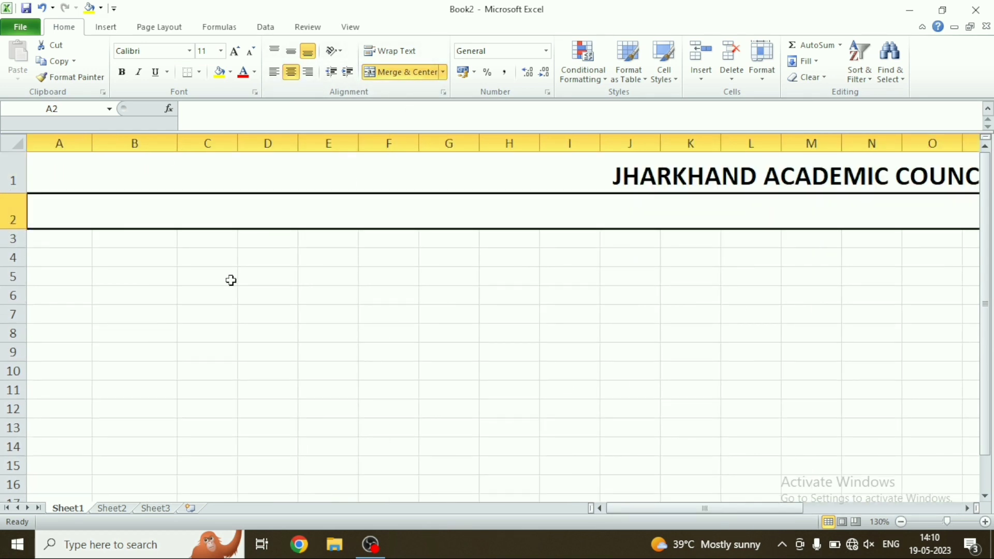
pyautogui.write('MARKSHE')
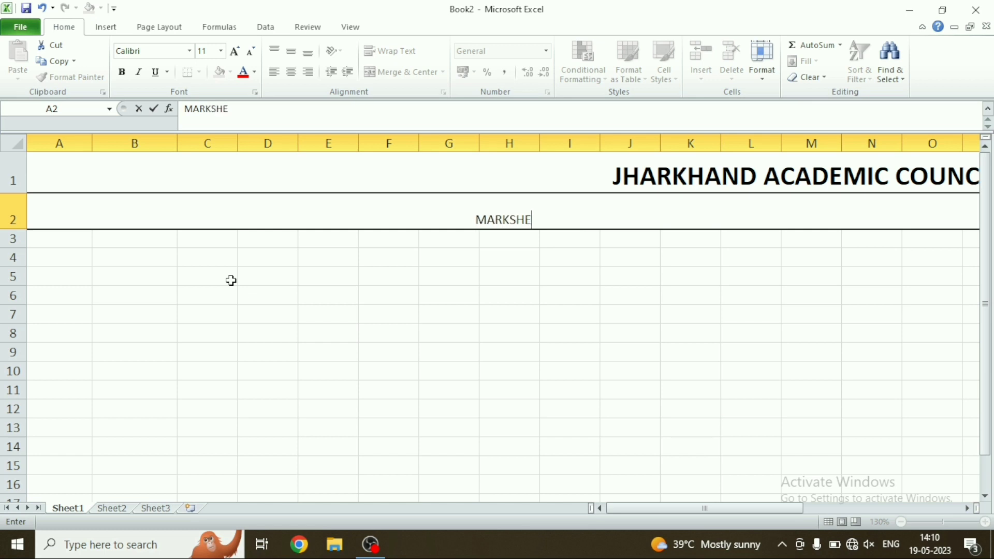
pyautogui.write('EY')
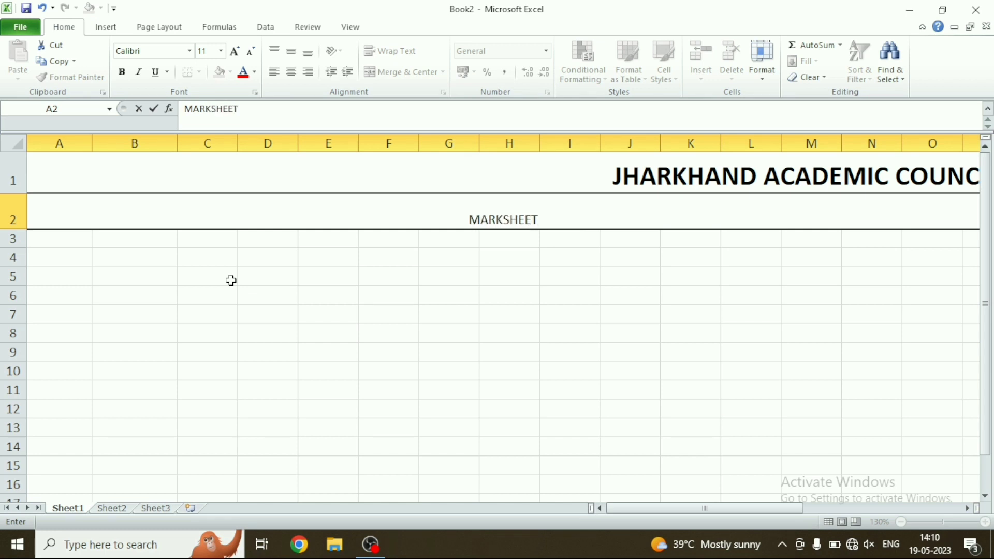
pyautogui.press('Return')
pyautogui.click(461, 210)
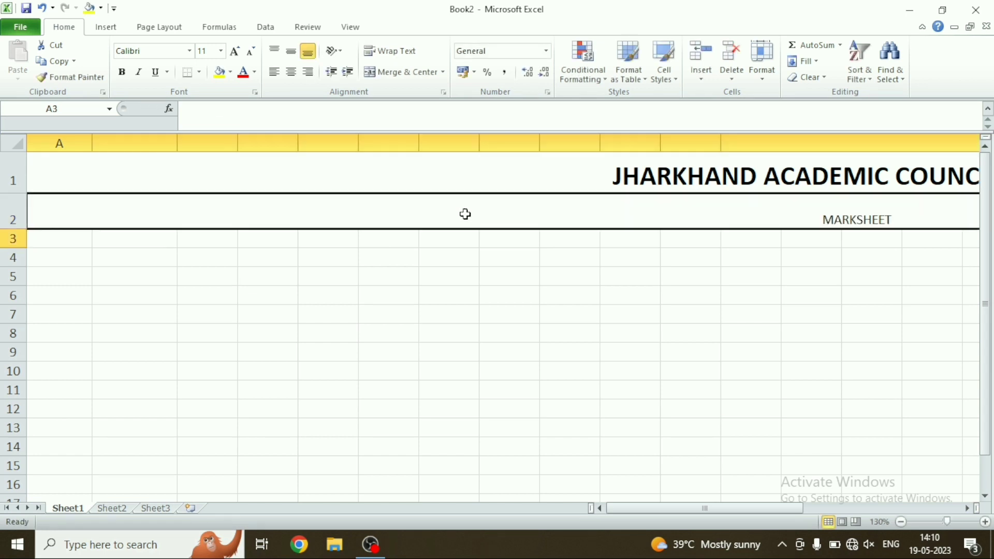
pyautogui.click(122, 72)
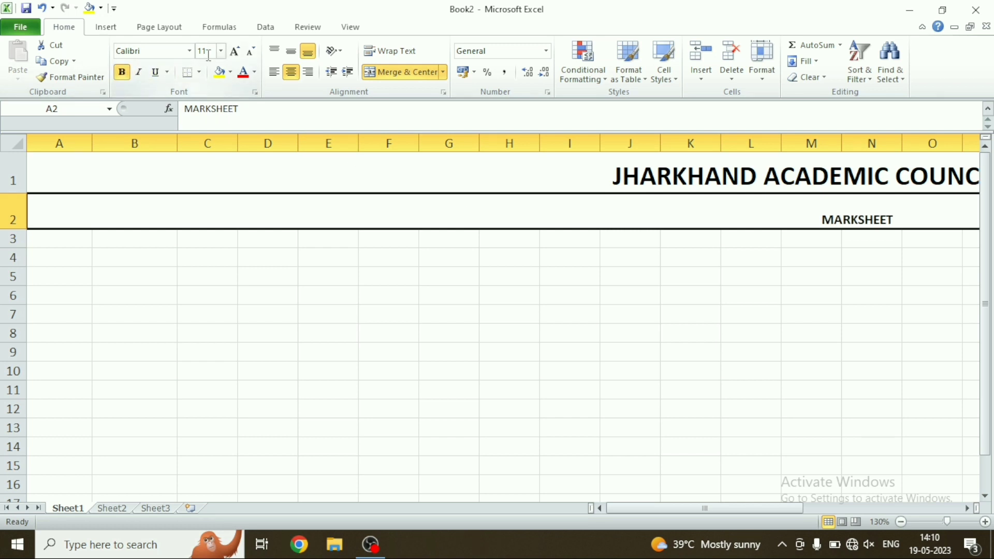
pyautogui.click(234, 51)
pyautogui.click(235, 51)
pyautogui.click(235, 51)
pyautogui.click(235, 50)
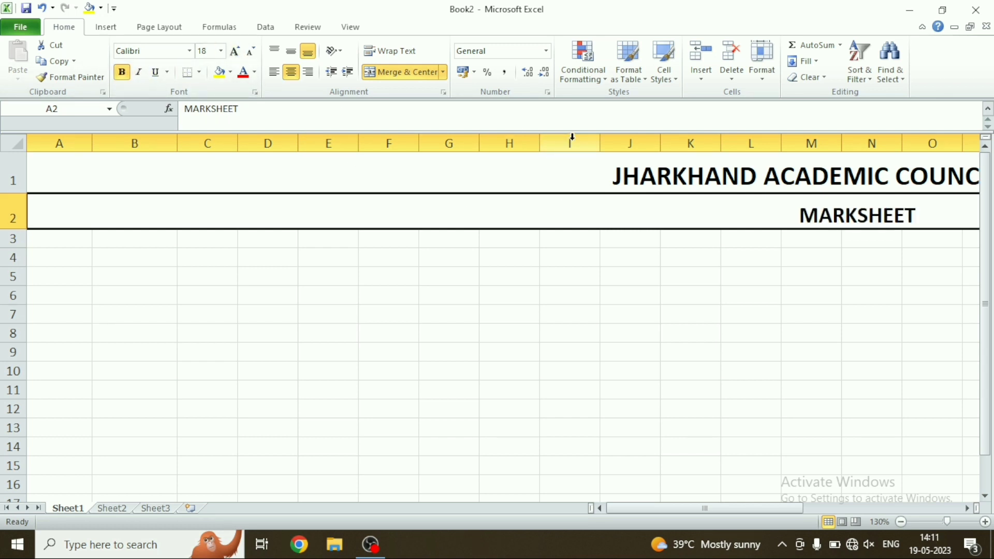
# Step: Set the council title to Cambria, heighten row 1, and middle-align both headings
pyautogui.click(562, 171)
pyautogui.click(190, 51)
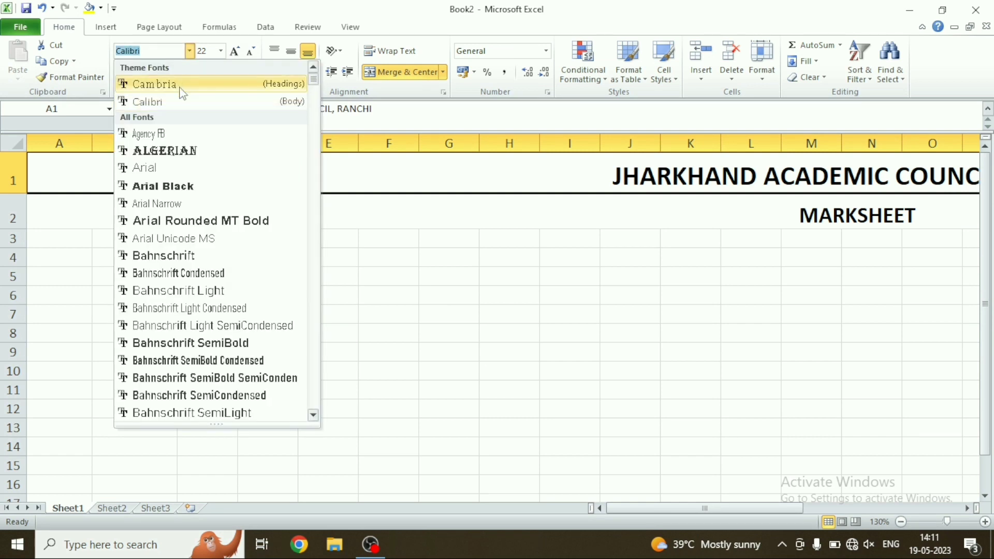
pyautogui.click(156, 85)
pyautogui.click(593, 223)
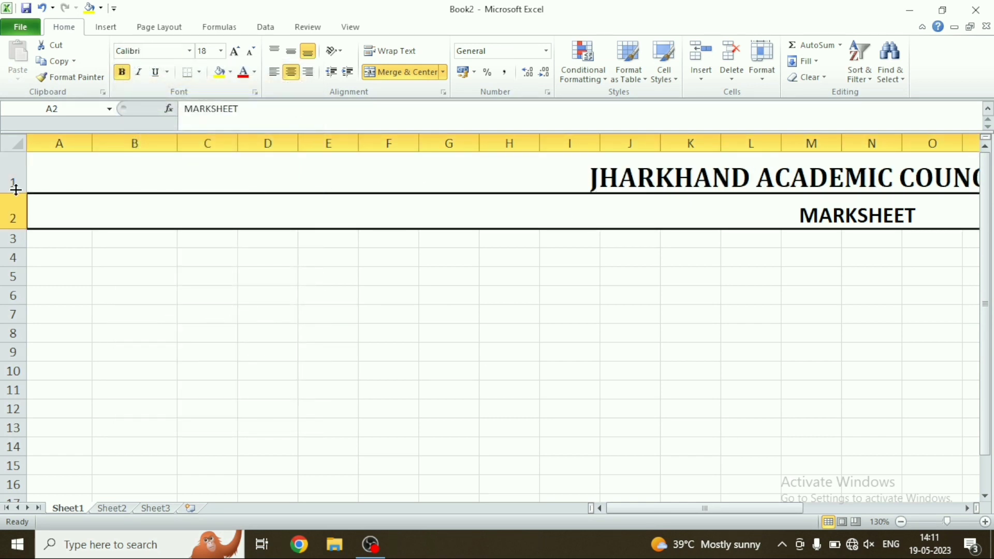
pyautogui.moveTo(14, 193); pyautogui.dragTo(14, 201)
pyautogui.click(224, 171)
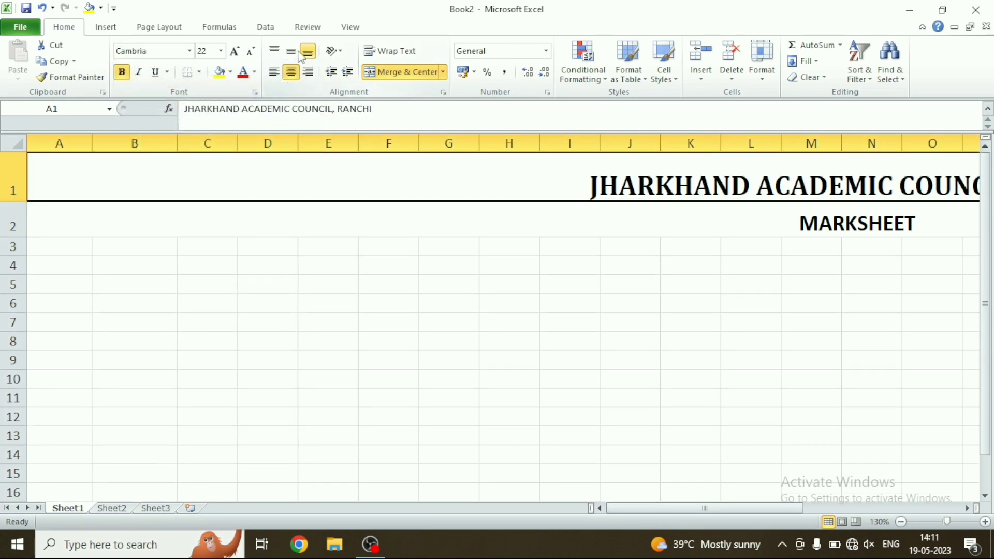
pyautogui.click(291, 51)
pyautogui.click(570, 213)
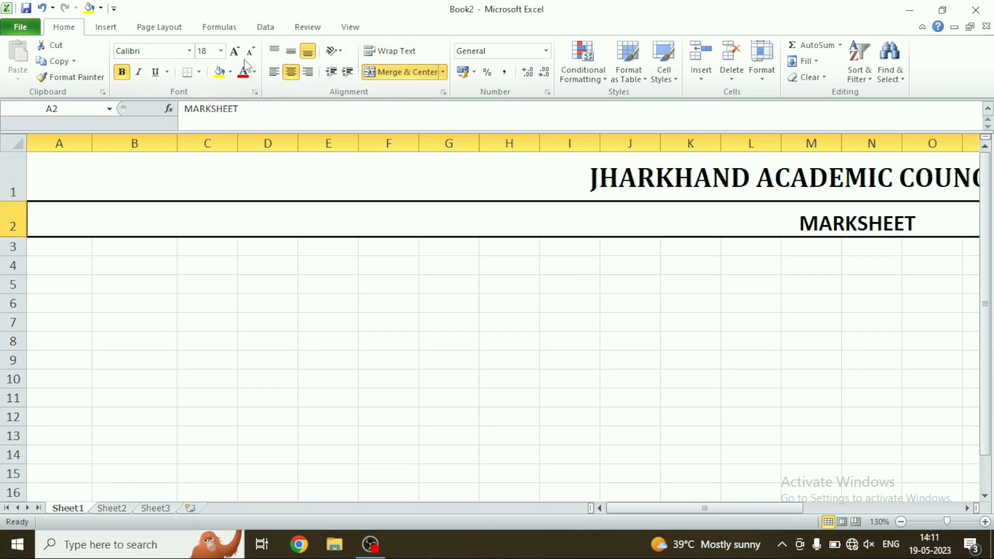
pyautogui.click(291, 50)
pyautogui.click(364, 263)
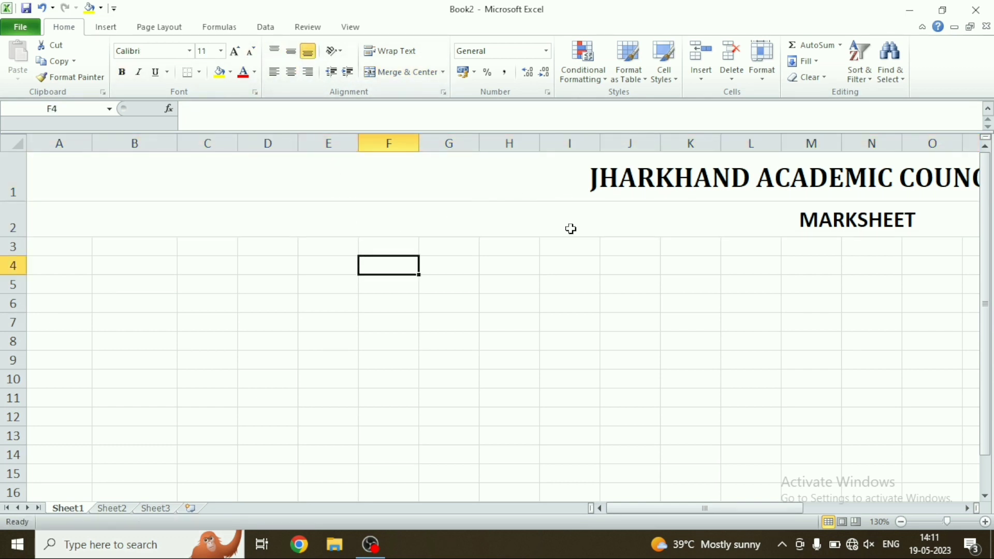
# Step: Apply All Borders to rows 1–16 across columns A to AA
pyautogui.moveTo(601, 175); pyautogui.dragTo(606, 489)
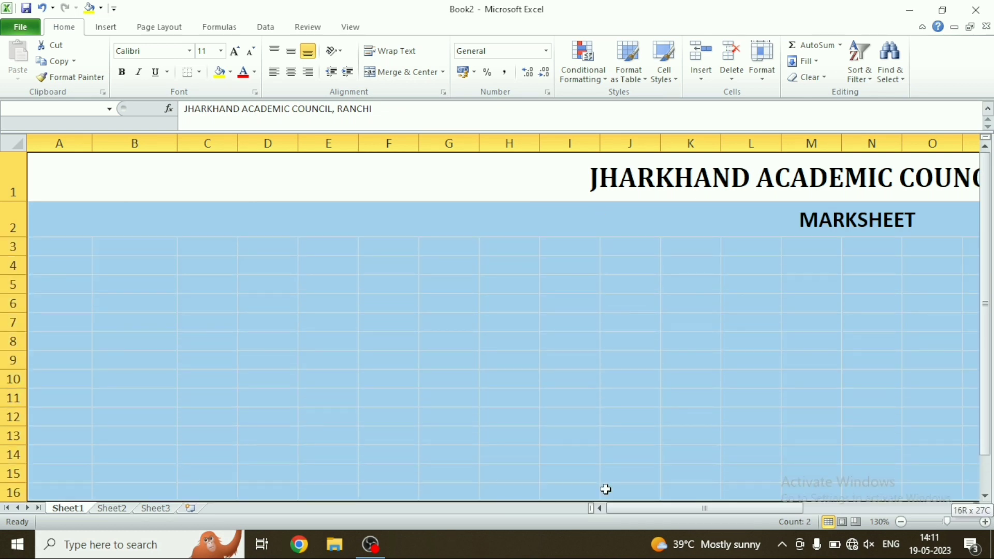
pyautogui.click(198, 72)
pyautogui.click(211, 189)
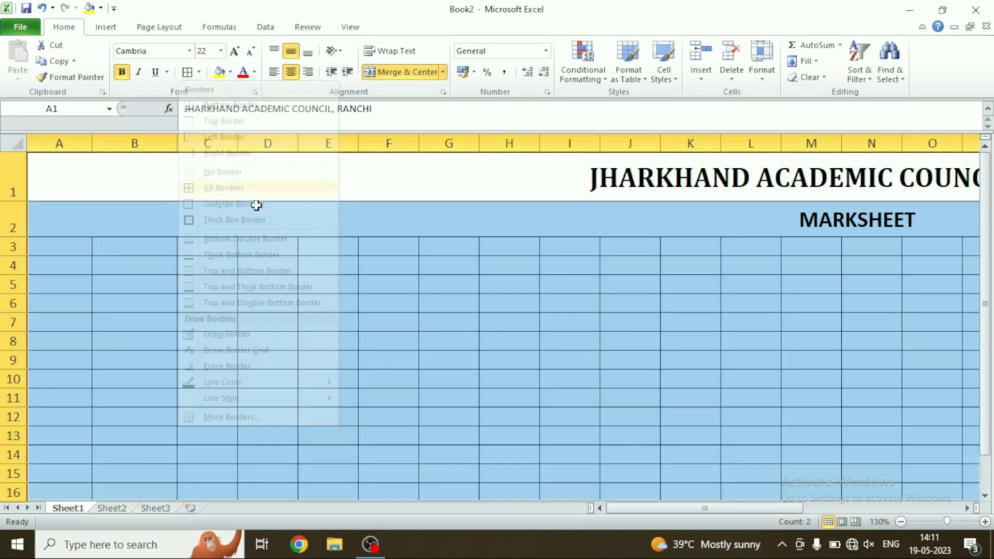
pyautogui.click(541, 246)
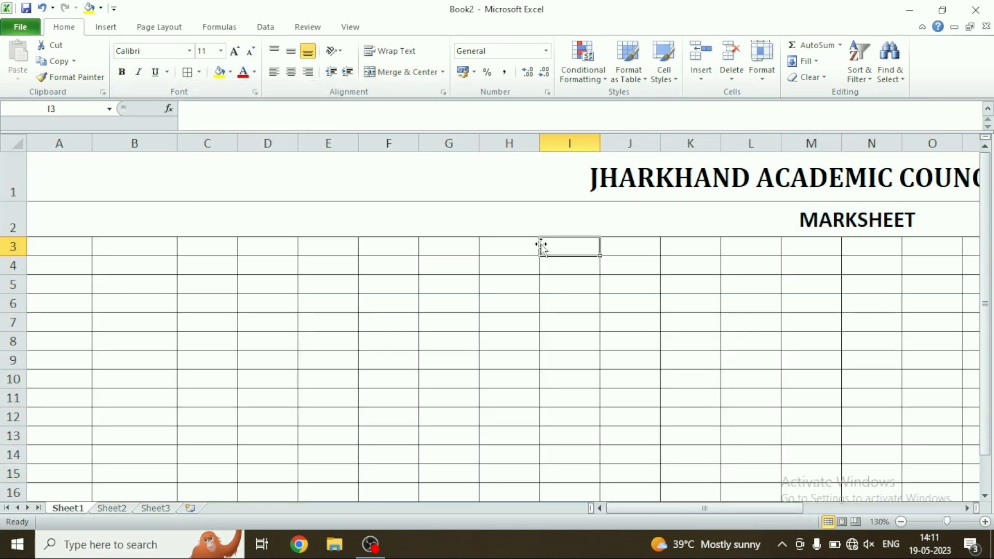
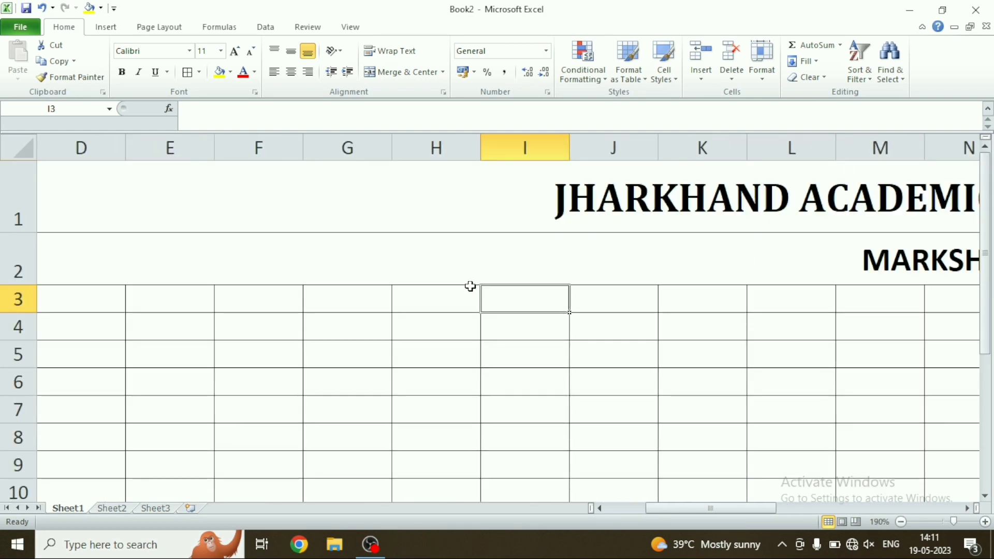
# Step: Return to column A and select cells A3:A4 at the grid's left edge for merging
pyautogui.moveTo(745, 509); pyautogui.dragTo(600, 510)
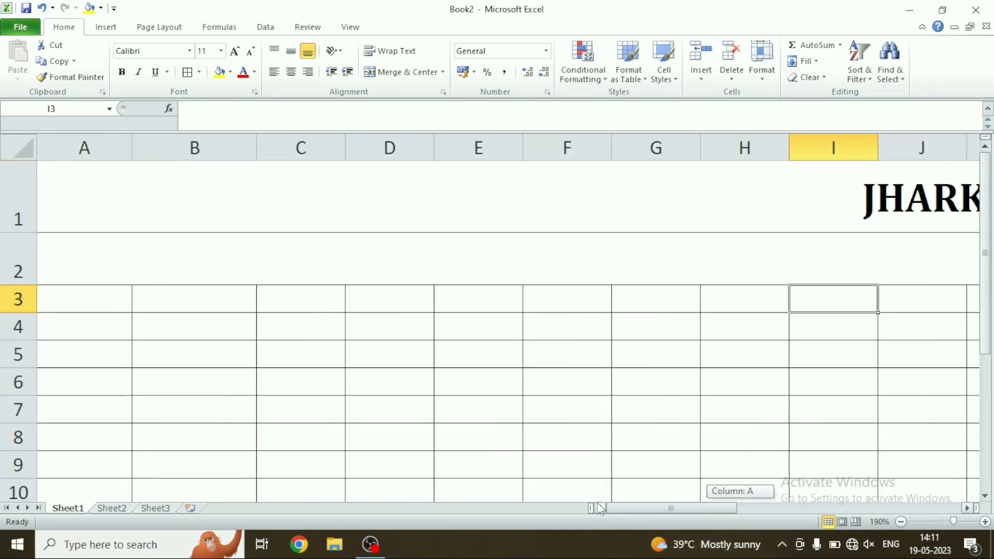
pyautogui.click(65, 306)
pyautogui.scroll(1, 65, 306)
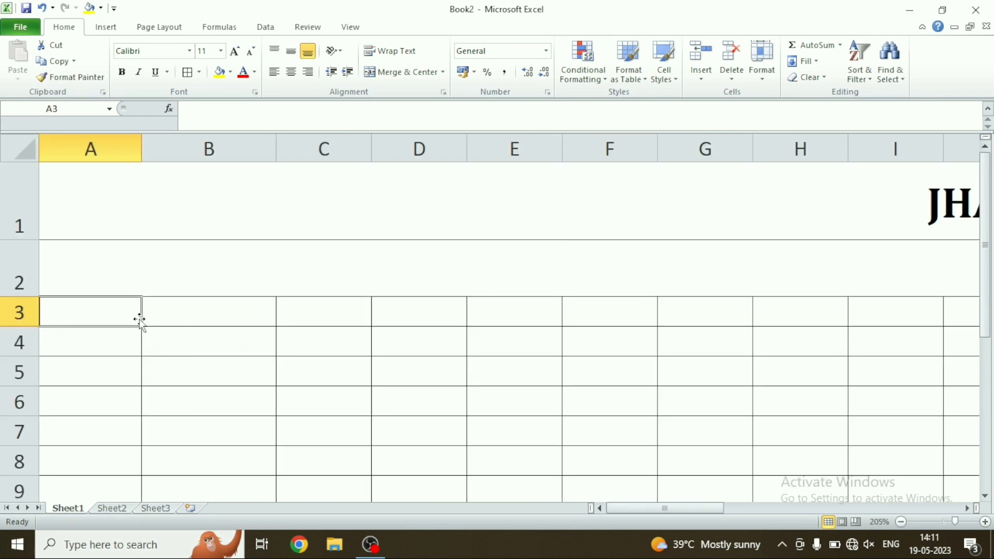
pyautogui.moveTo(114, 314); pyautogui.dragTo(110, 339)
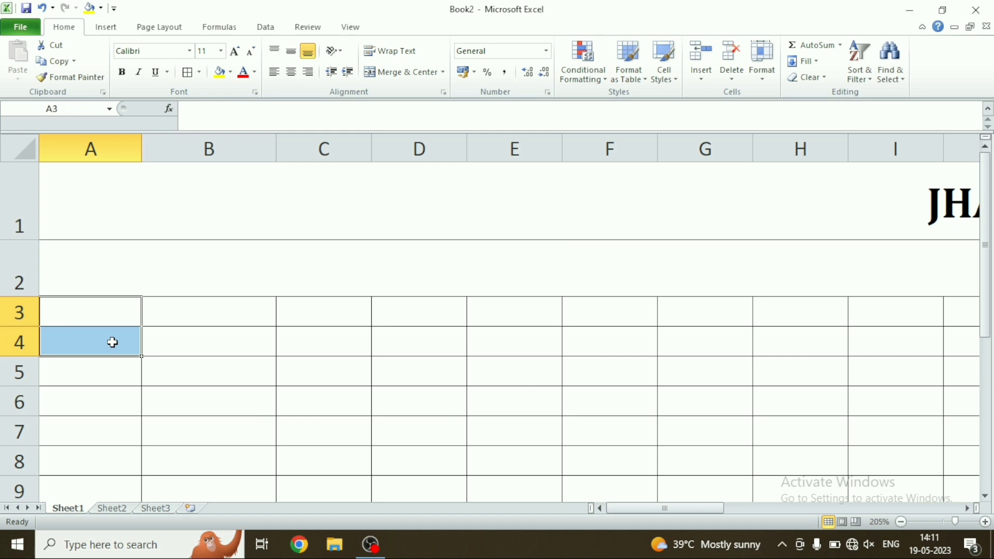
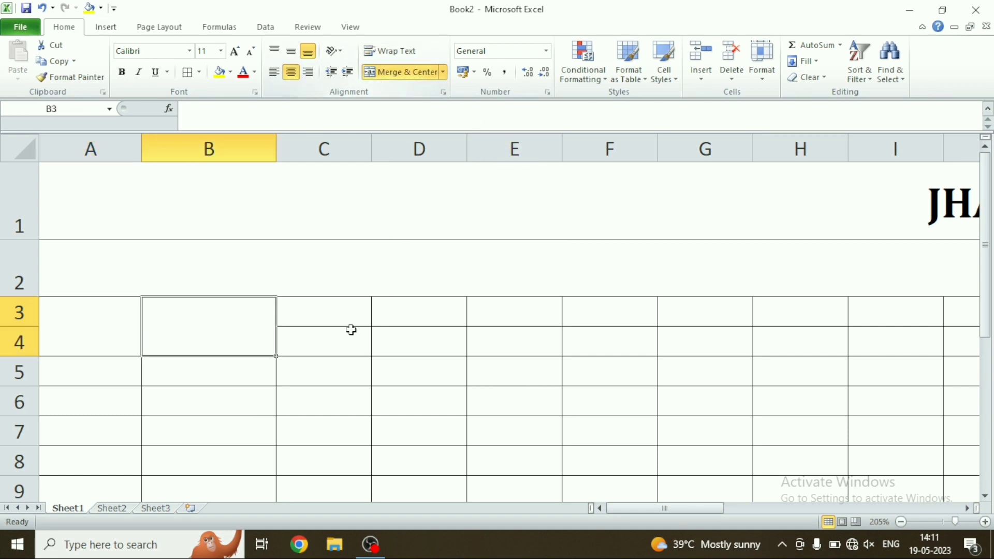
# Step: Merge rows 3 and 4 into single cells in each of columns C, D, E, F and G
pyautogui.moveTo(311, 313); pyautogui.dragTo(321, 341)
pyautogui.click(380, 73)
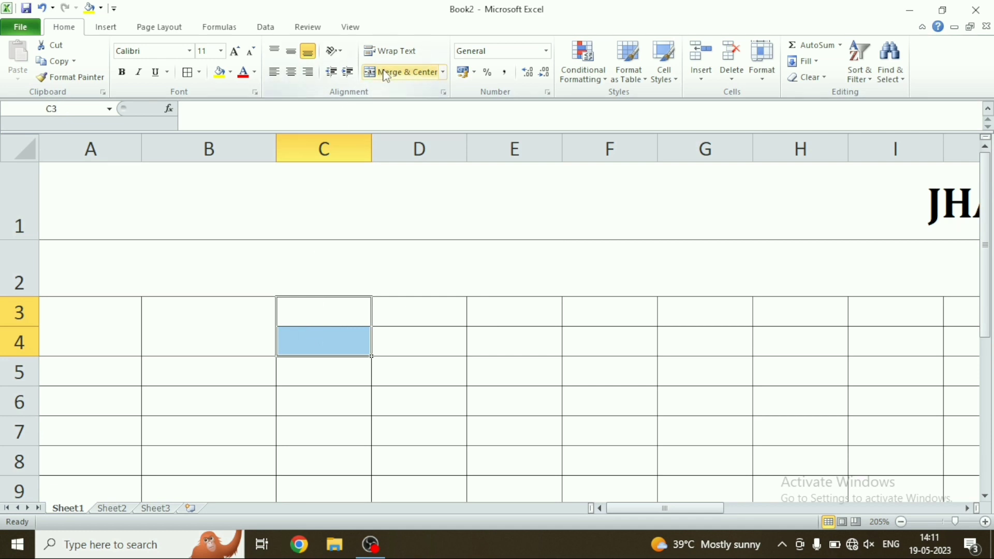
pyautogui.moveTo(403, 312); pyautogui.dragTo(408, 341)
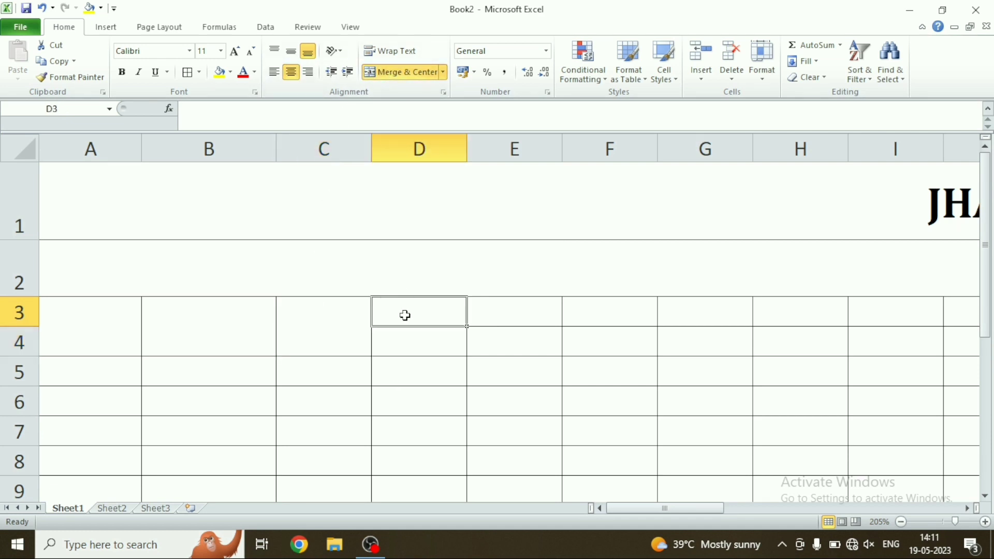
pyautogui.click(405, 72)
pyautogui.moveTo(515, 316); pyautogui.dragTo(515, 346)
pyautogui.click(398, 72)
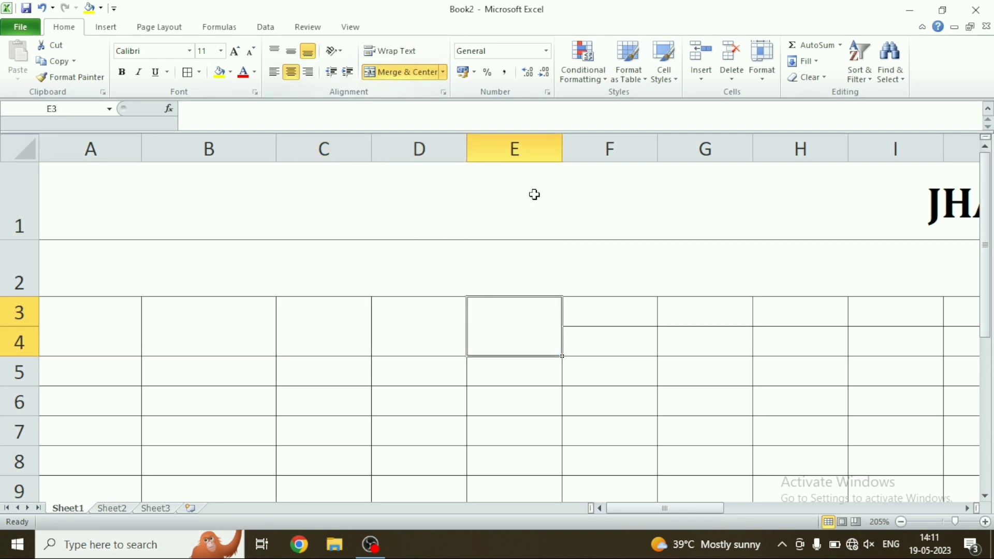
pyautogui.moveTo(604, 308); pyautogui.dragTo(601, 337)
pyautogui.click(401, 72)
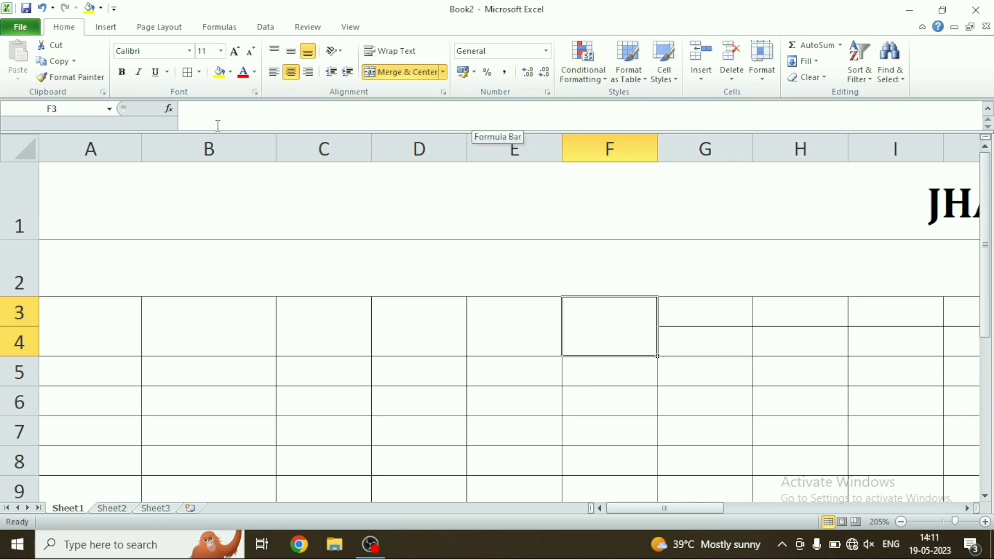
pyautogui.moveTo(220, 131); pyautogui.dragTo(227, 122)
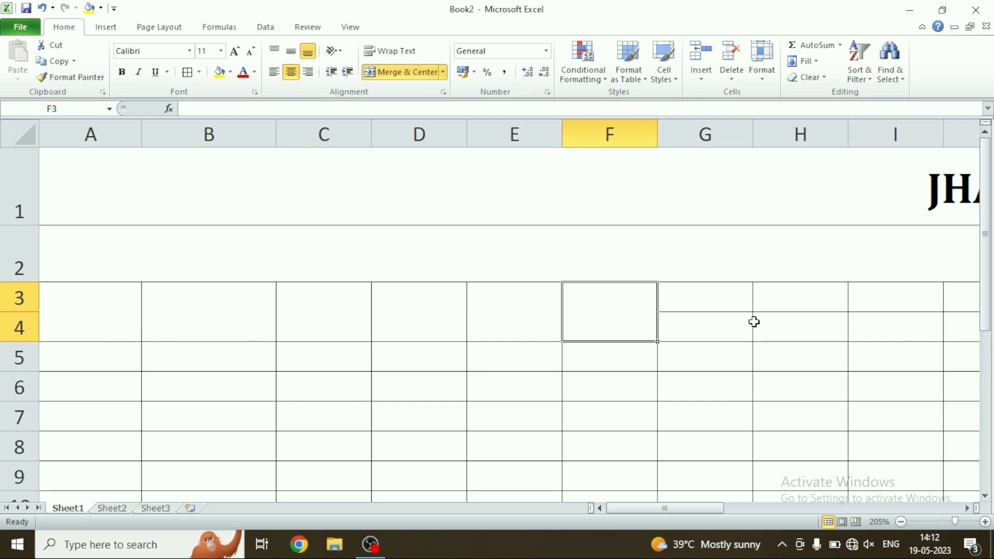
pyautogui.moveTo(712, 298); pyautogui.dragTo(713, 322)
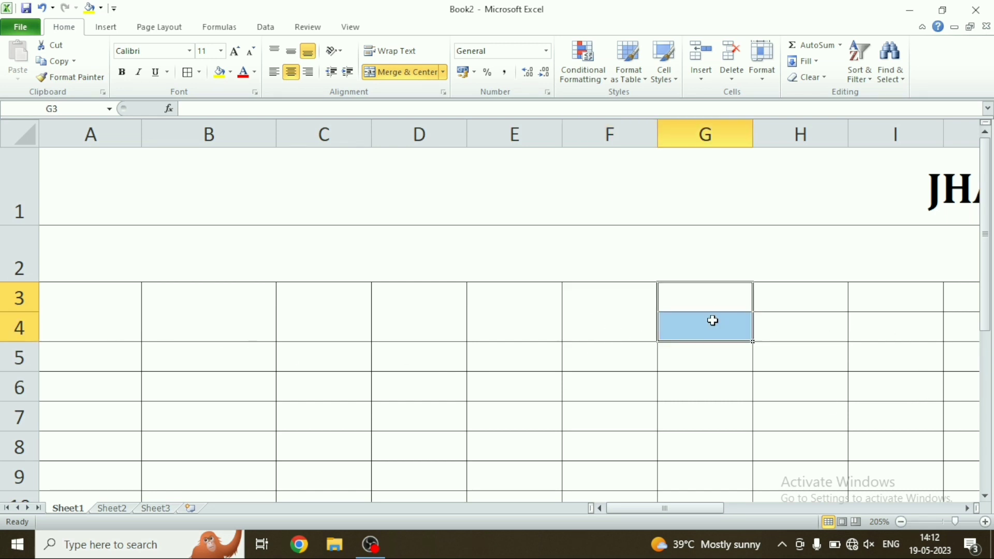
pyautogui.click(378, 72)
pyautogui.click(113, 297)
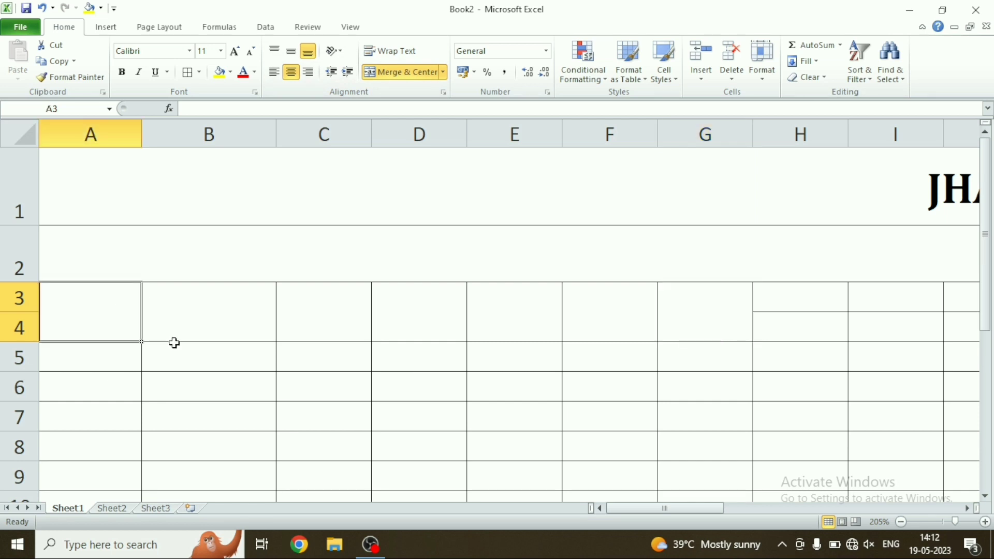
# Step: Enter ROLL CODE, ROLL NO. and REGISTRATION NO. as headers in A3, B3 and C3
pyautogui.write('ROLL ')
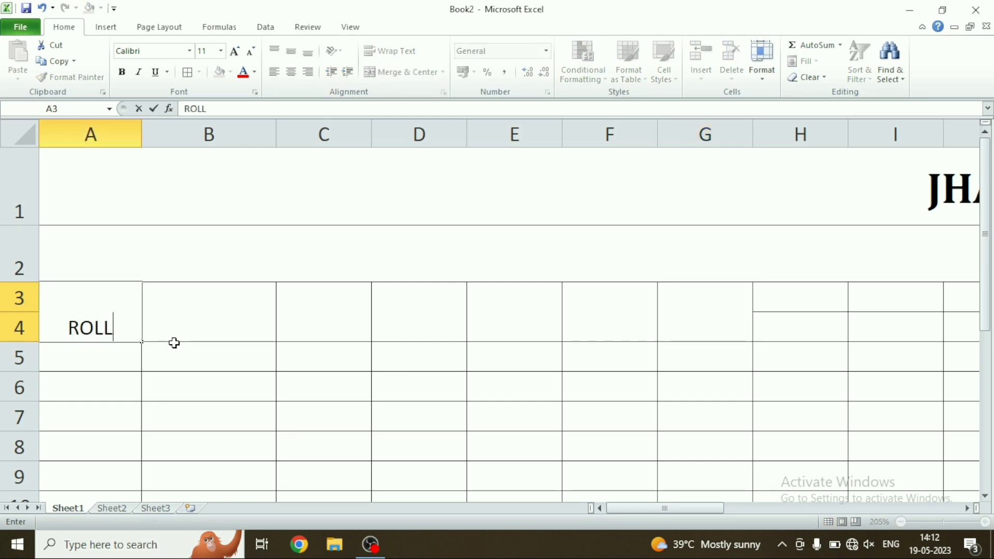
pyautogui.write('CODE')
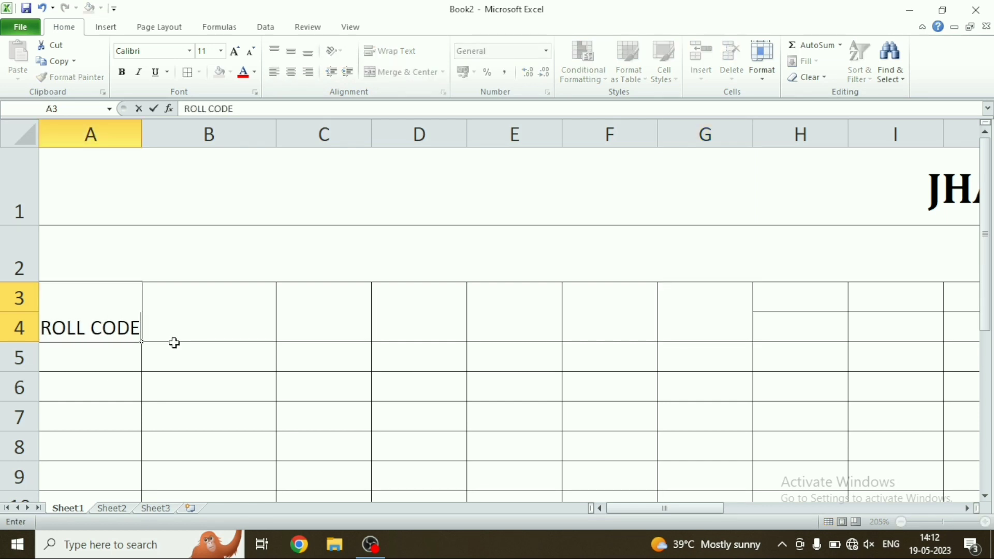
pyautogui.press('Tab')
pyautogui.write('ROL')
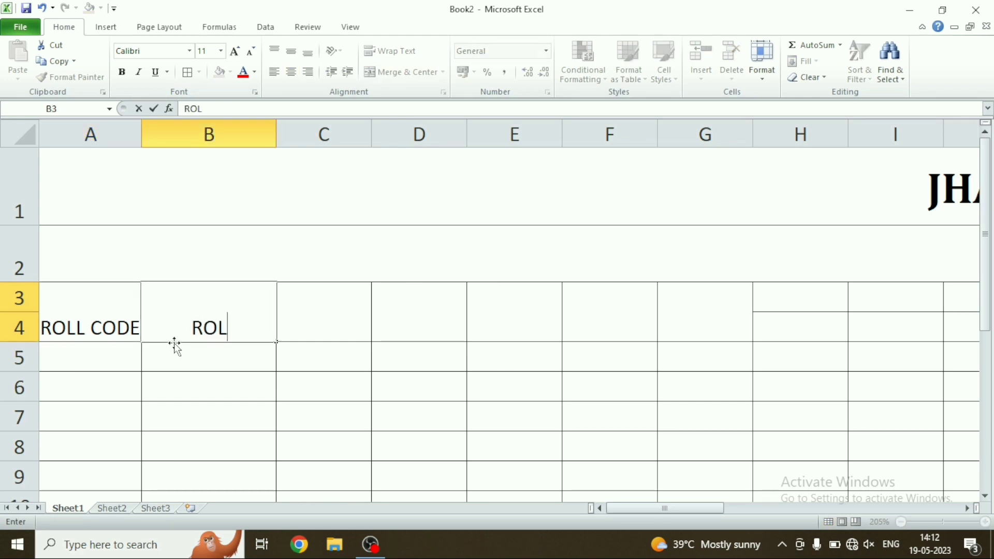
pyautogui.write('L NO.')
pyautogui.press('Tab')
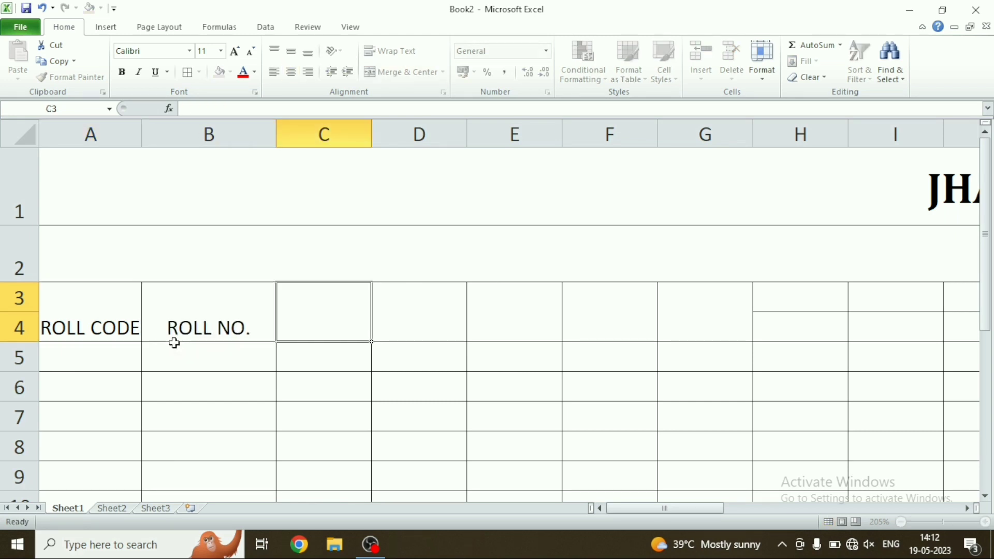
pyautogui.write('REG')
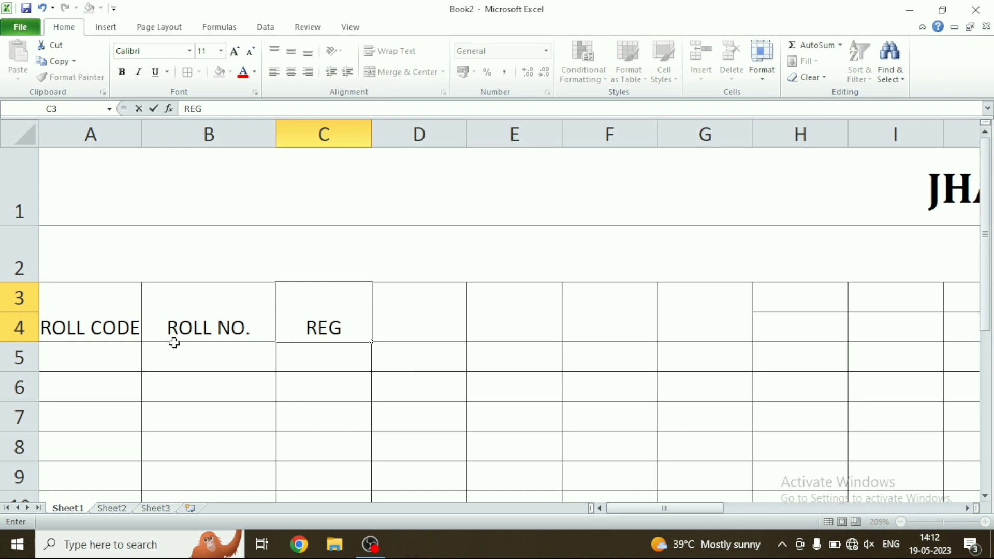
pyautogui.write('ISTR')
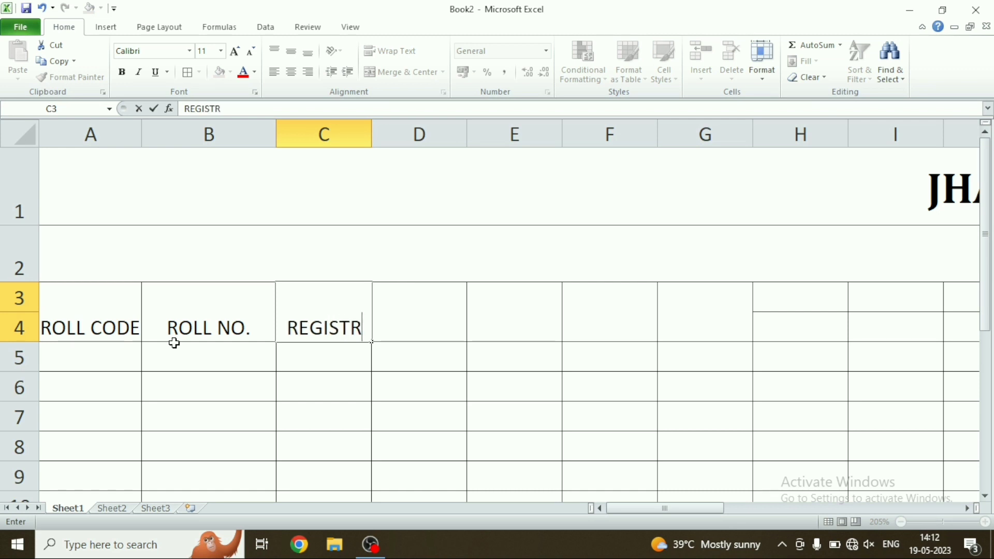
pyautogui.write('ATION N')
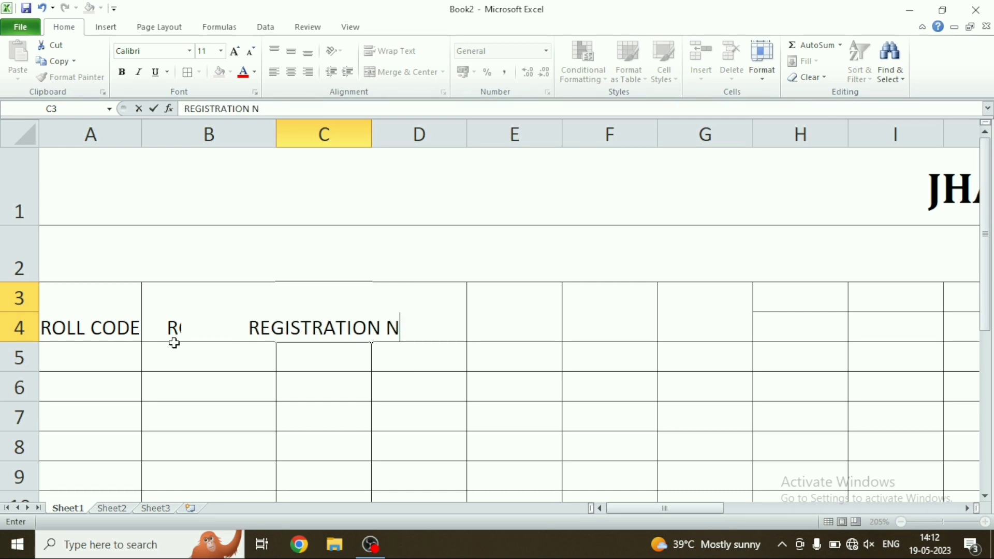
pyautogui.write('O')
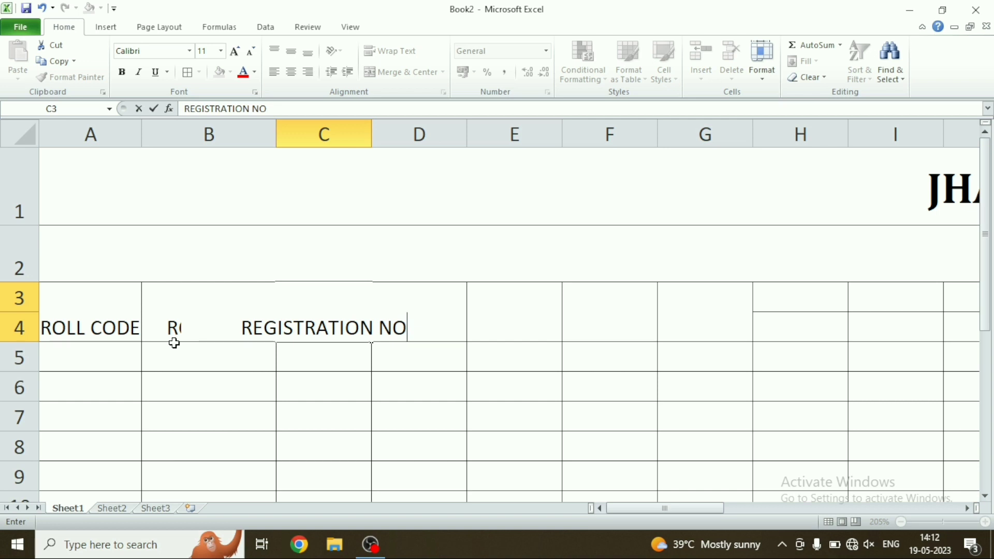
pyautogui.press('BackSpace')
pyautogui.write('O')
pyautogui.write('.')
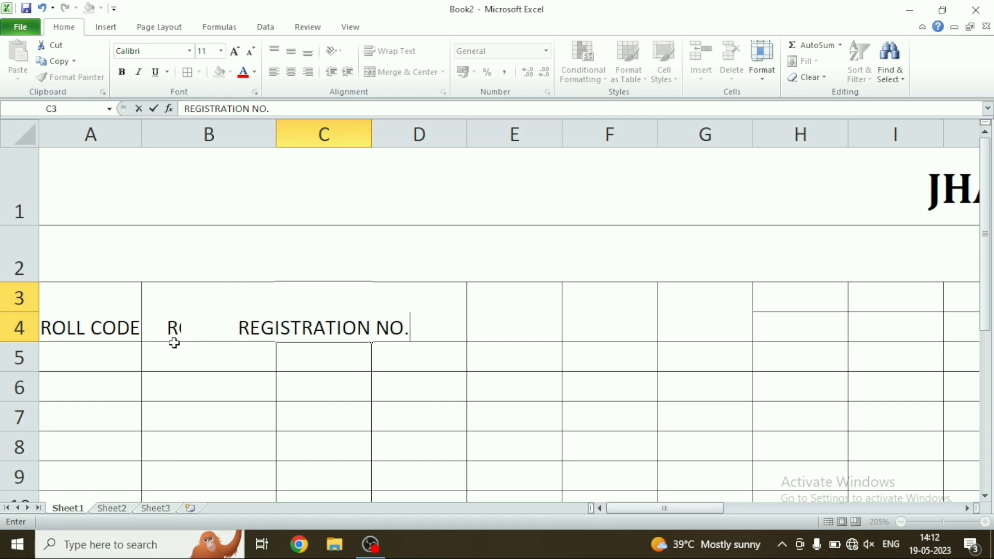
pyautogui.press('Tab')
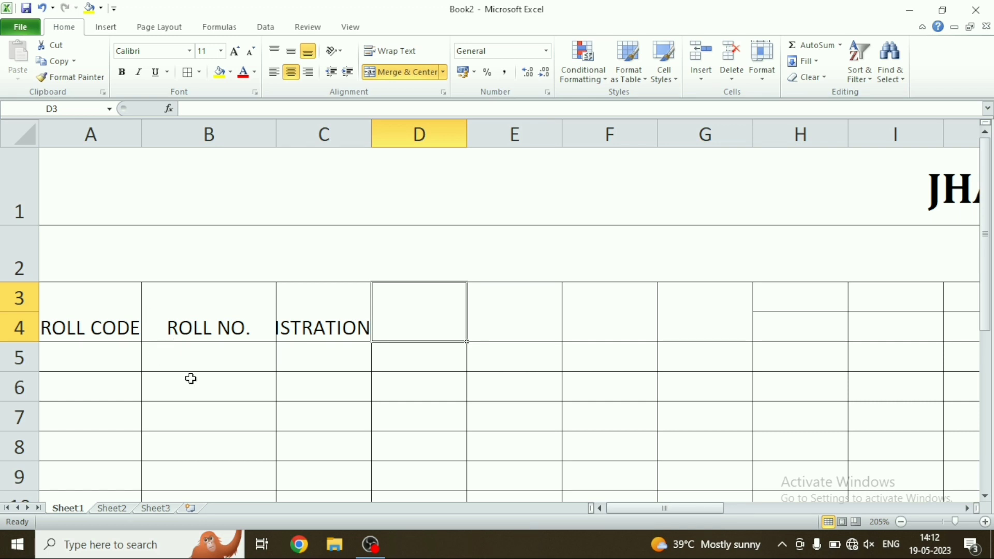
# Step: Widen column C to show REGISTRATION NO. fully and narrow column B slightly
pyautogui.scroll(-1, 324, 347)
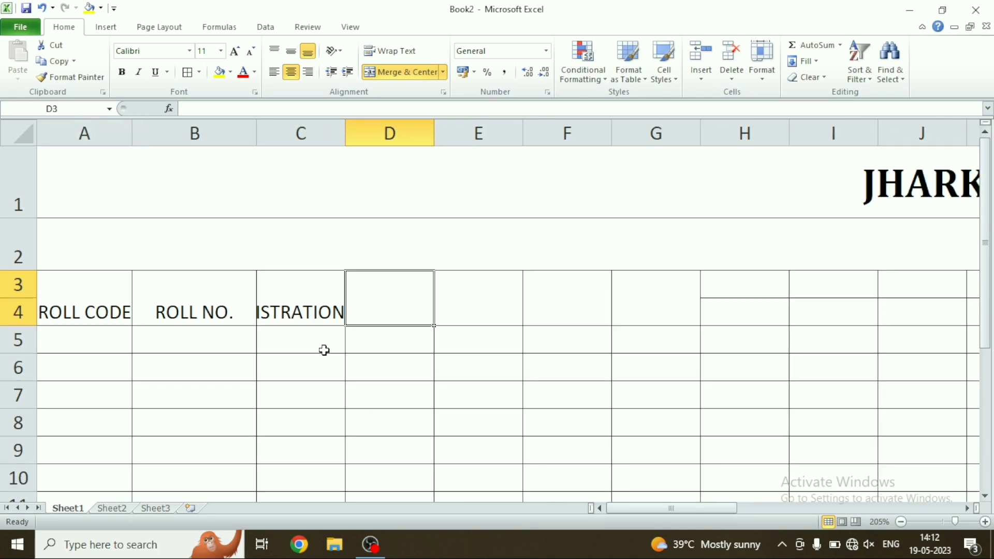
pyautogui.scroll(-1, 324, 350)
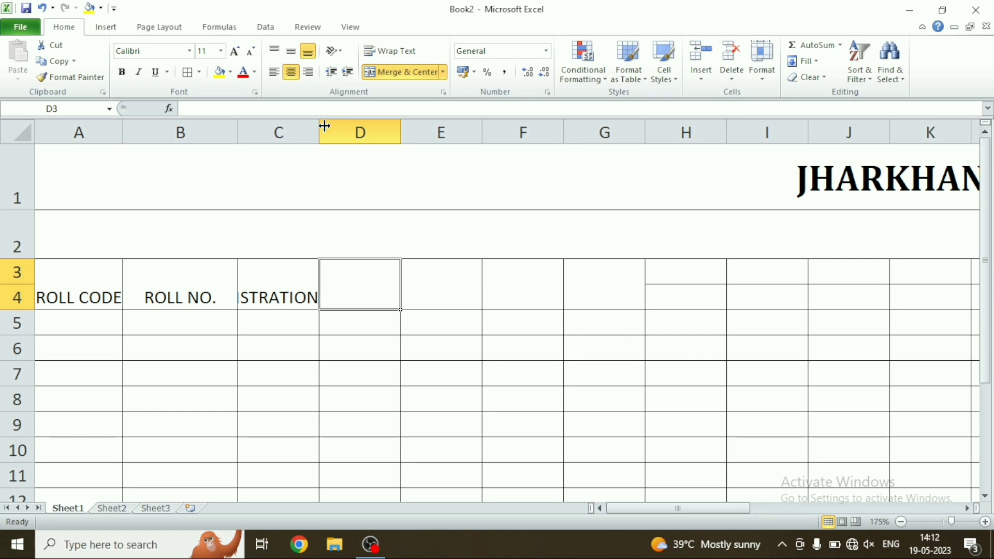
pyautogui.moveTo(324, 125); pyautogui.dragTo(407, 126)
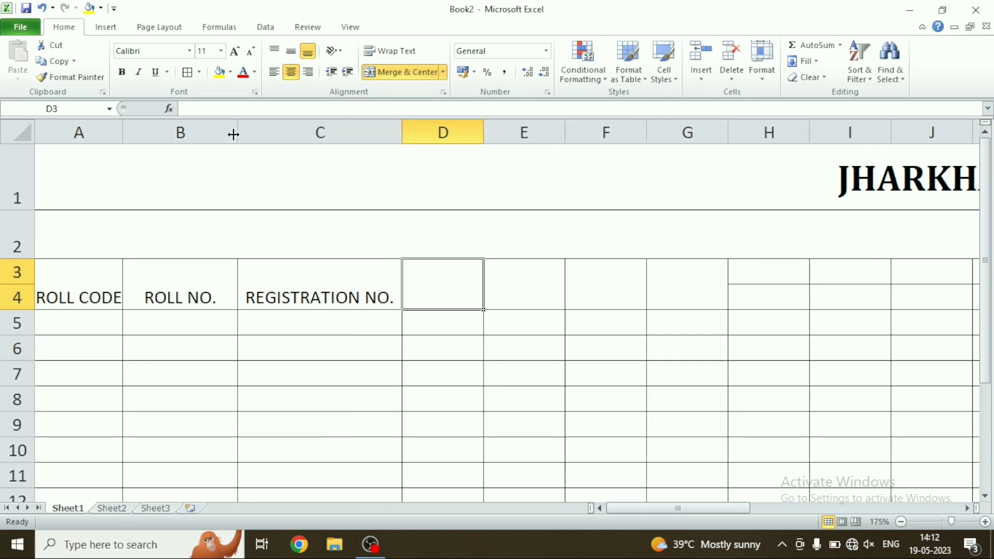
pyautogui.moveTo(233, 134); pyautogui.dragTo(223, 156)
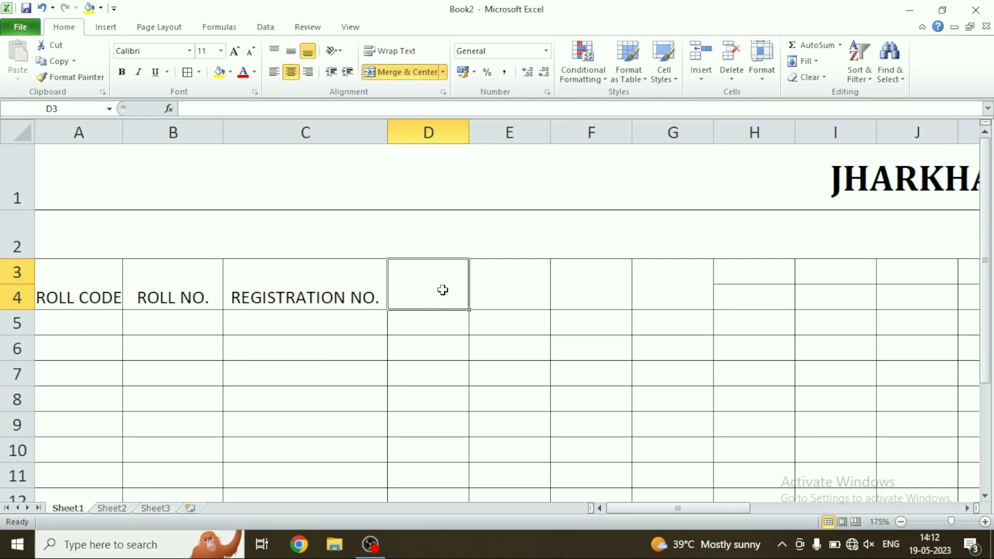
# Step: Enter the DATE OF BIRTH and M. S. NO. headers in D3 and E3
pyautogui.write('DA')
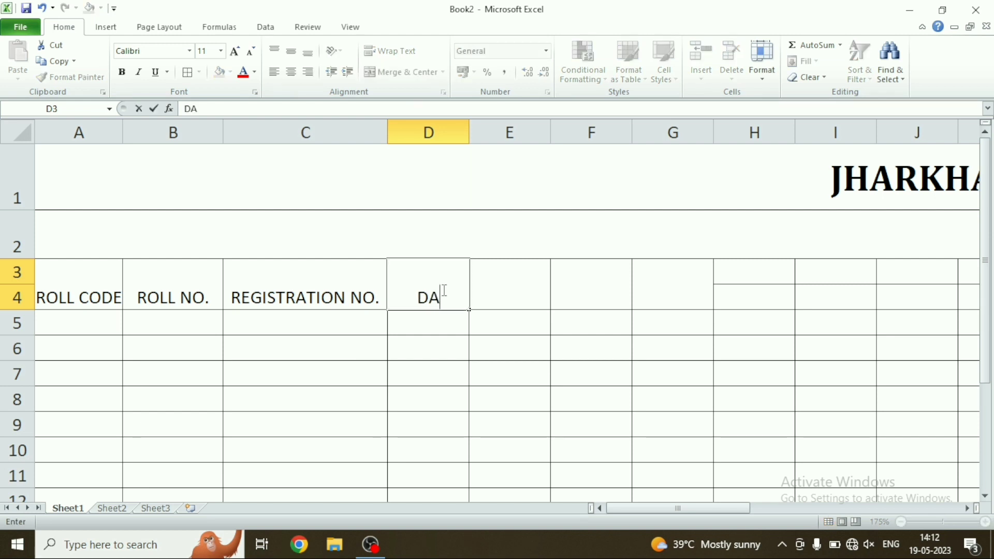
pyautogui.write('TE OF')
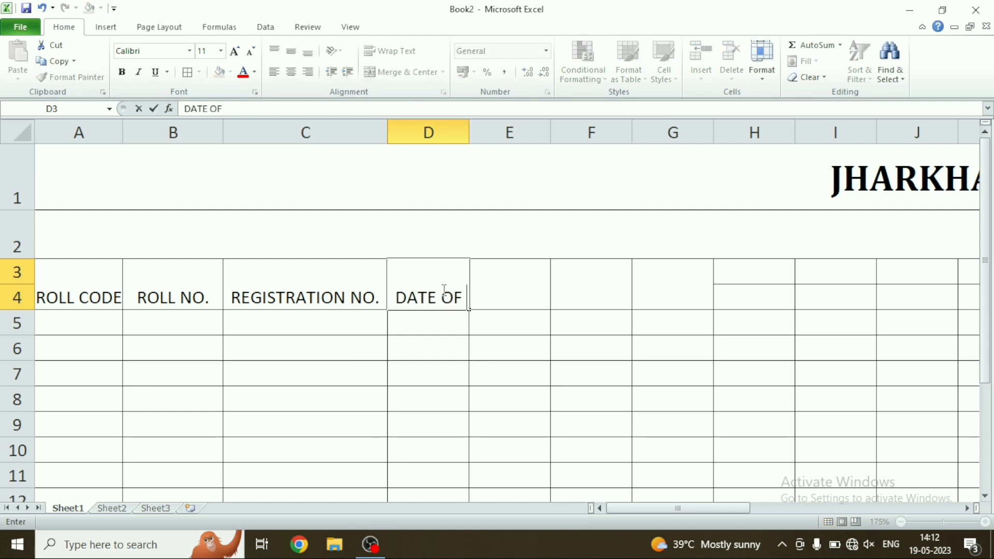
pyautogui.write('BITHS')
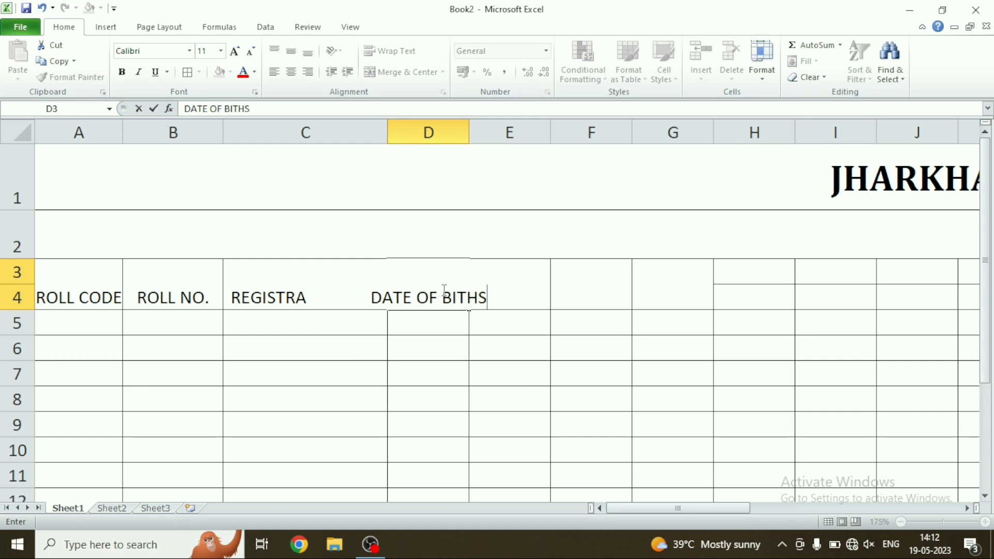
pyautogui.press('BackSpace')
pyautogui.press('BackSpace')
pyautogui.press('BackSpace')
pyautogui.write('RTH')
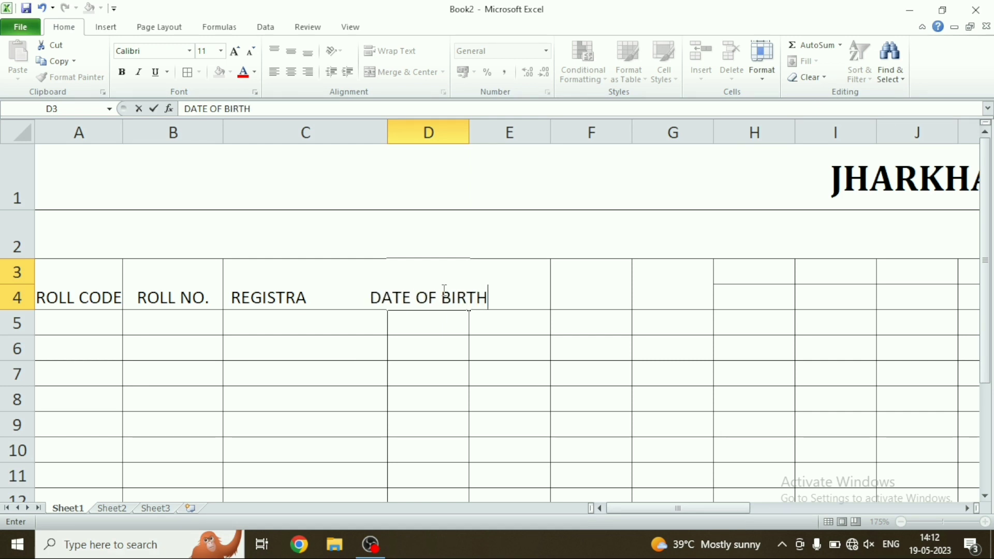
pyautogui.press('Tab')
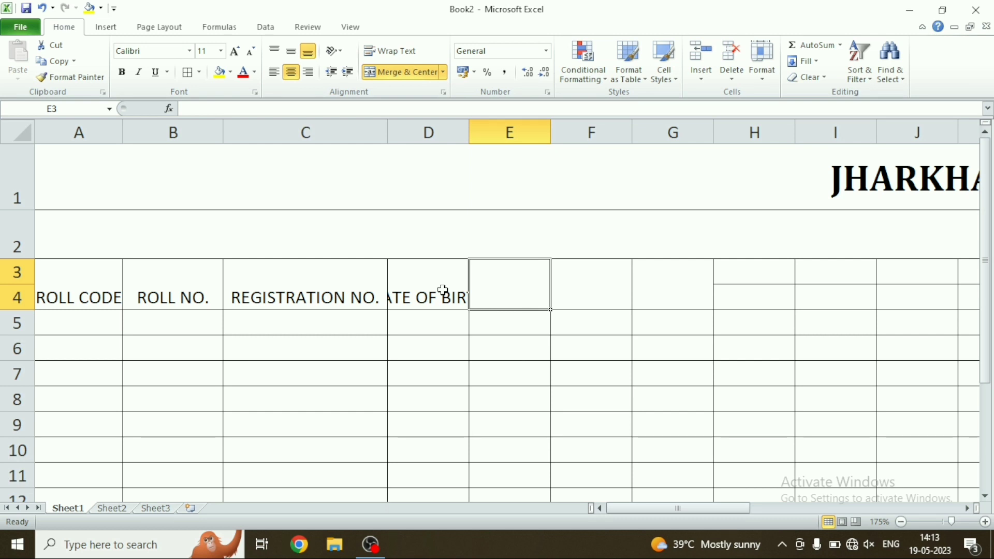
pyautogui.write('M. S.')
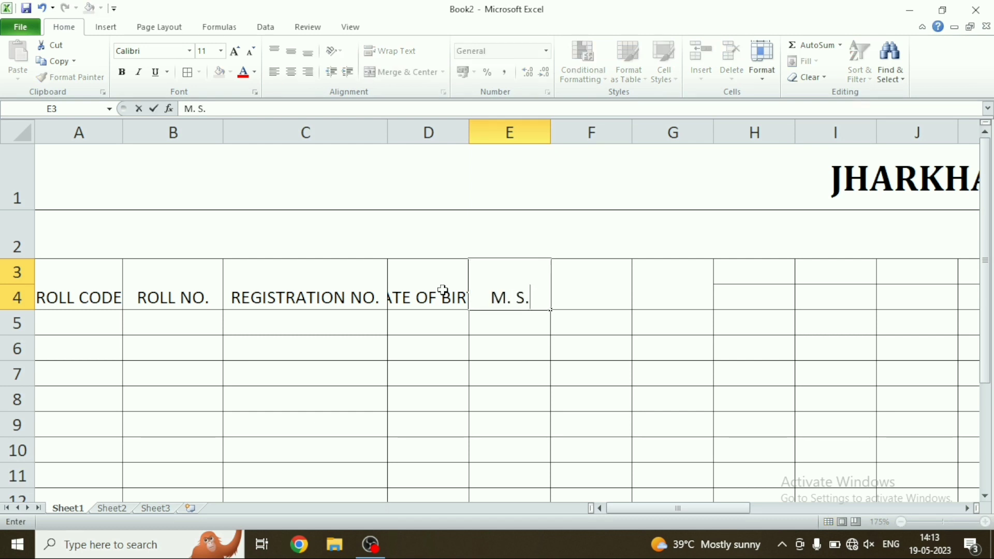
pyautogui.write(' N')
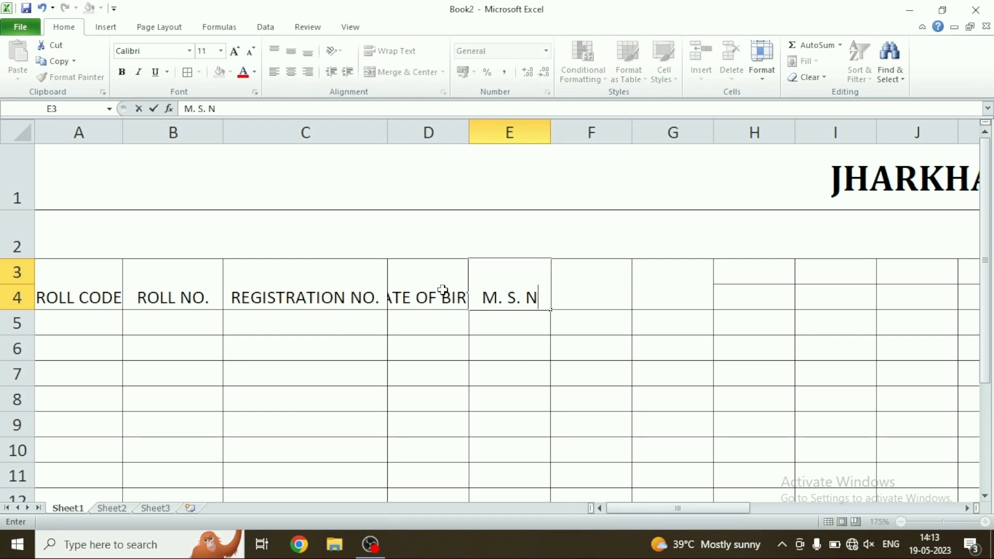
pyautogui.write('O.')
pyautogui.press('Tab')
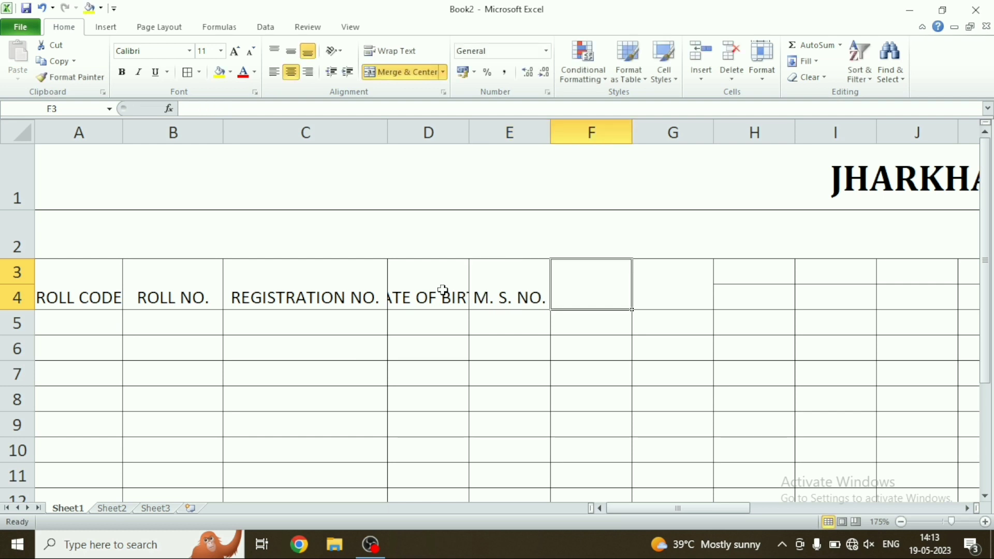
# Step: Enter the NAME, MOTHER'S NAME and FATHER'S NAME headers in F3 through H3
pyautogui.write('NAME')
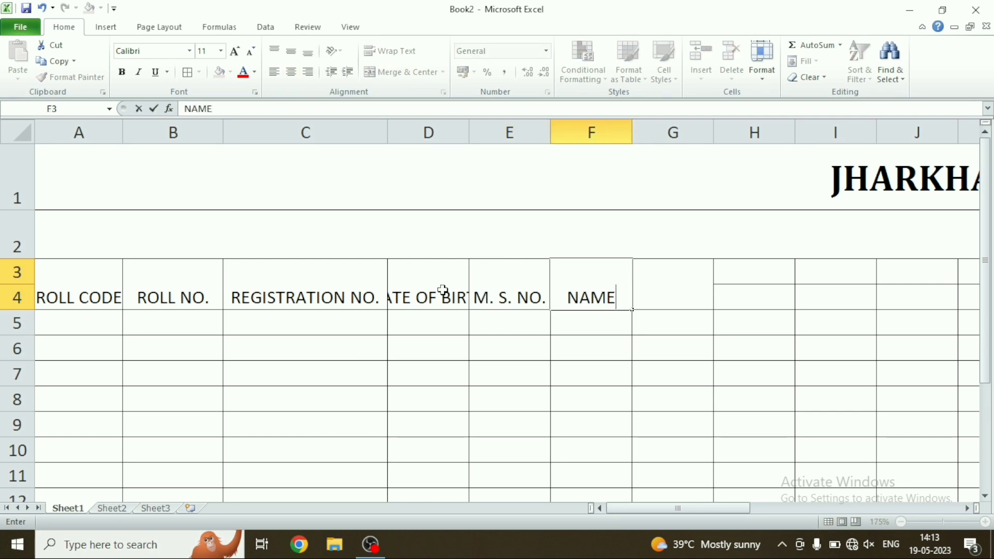
pyautogui.press('Tab')
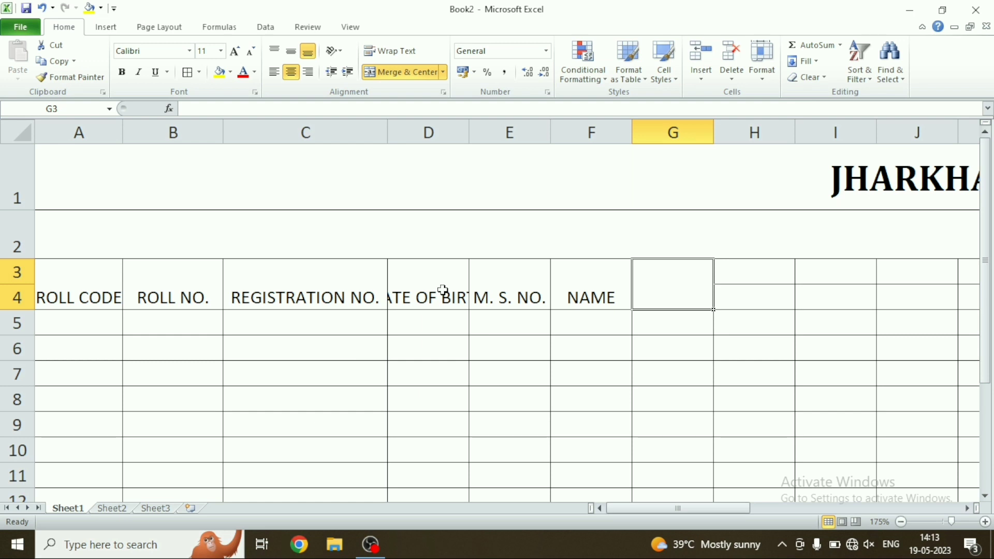
pyautogui.write("MOTHER'")
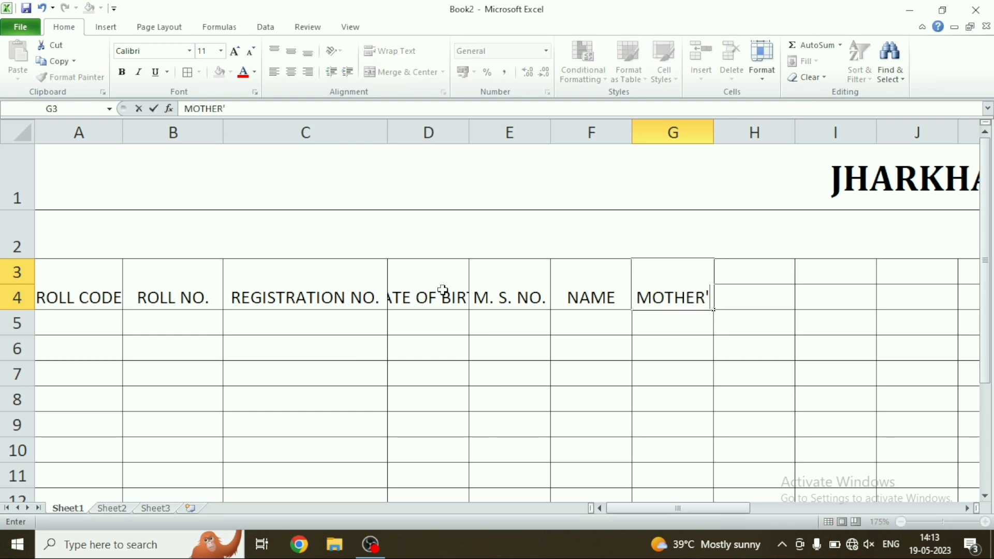
pyautogui.write('S NAME')
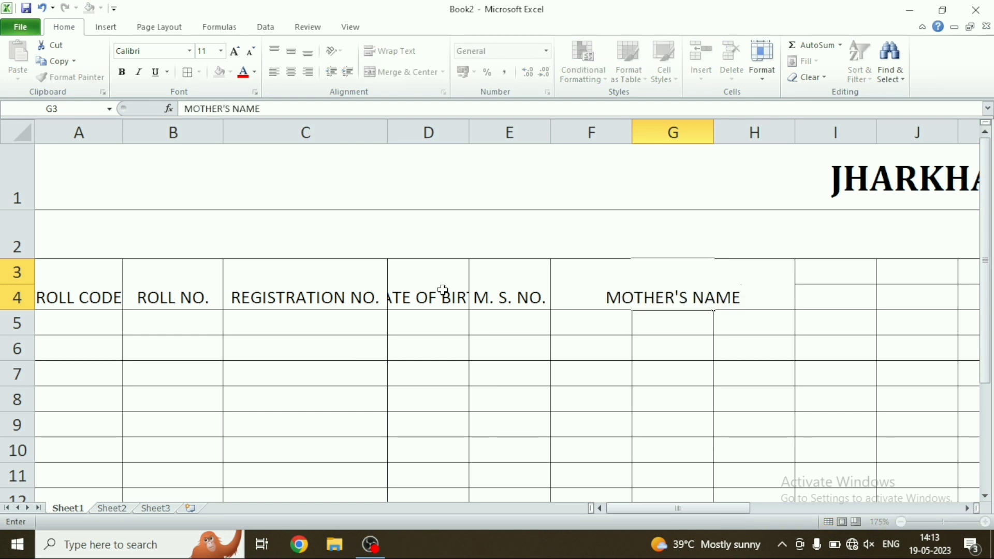
pyautogui.press('Tab')
pyautogui.write('FATHER')
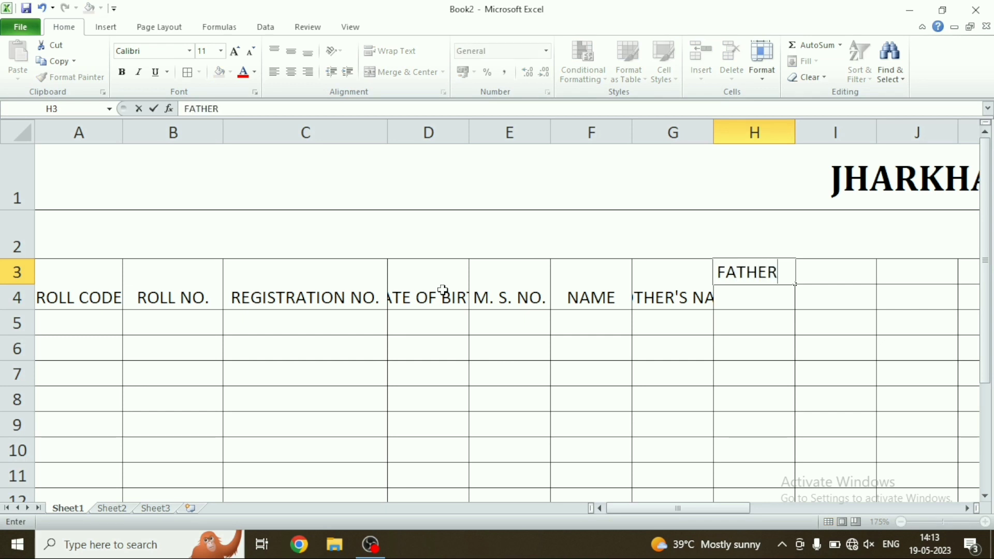
pyautogui.write("'S NAM")
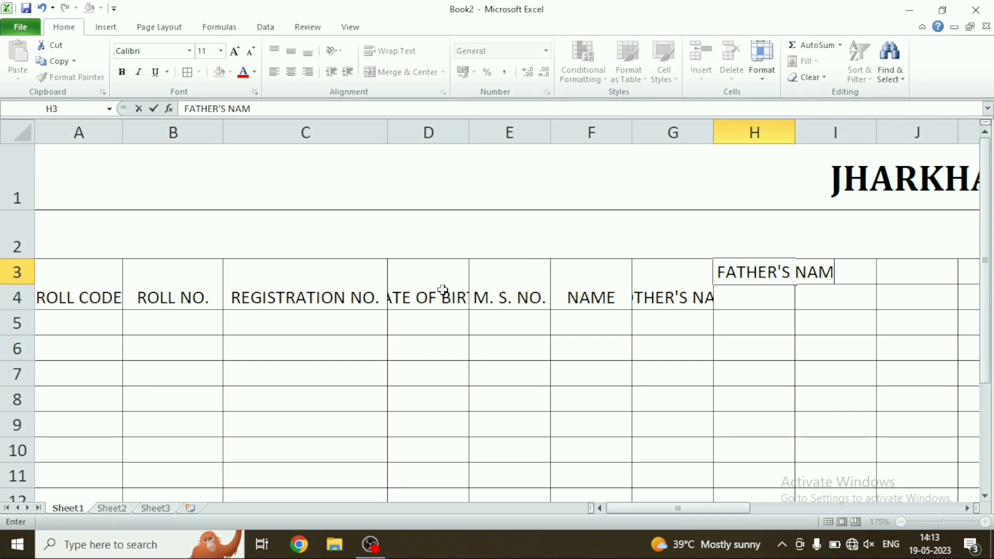
pyautogui.write('E')
pyautogui.press('Tab')
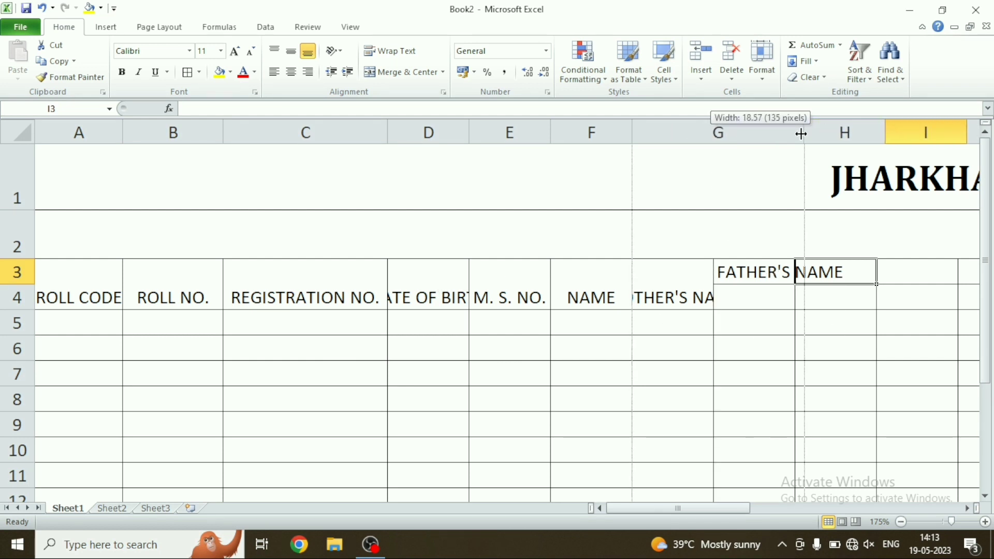
# Step: Widen columns G, D and F to fit MOTHER'S NAME, DATE OF BIRTH and NAME
pyautogui.moveTo(710, 136); pyautogui.dragTo(796, 136)
pyautogui.moveTo(468, 133); pyautogui.dragTo(539, 132)
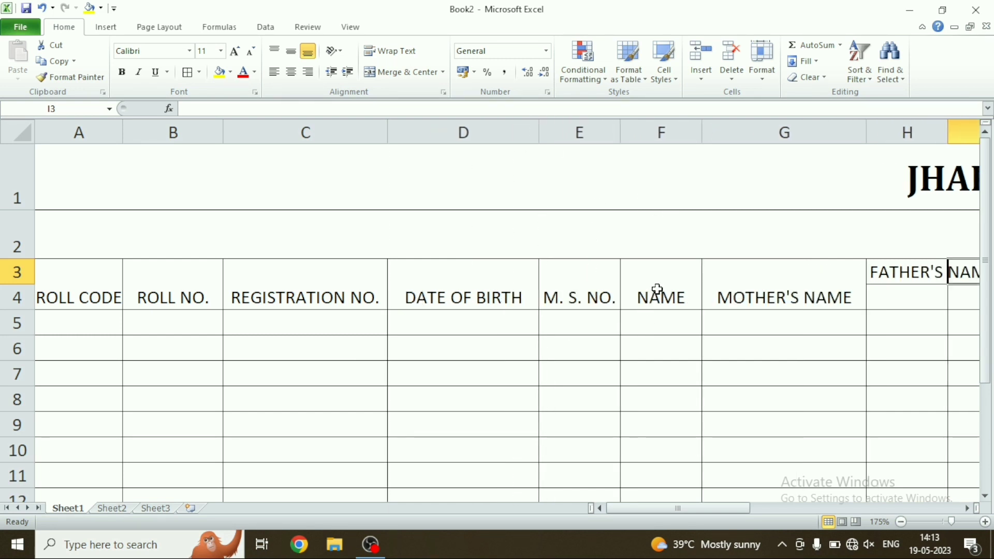
pyautogui.moveTo(622, 135); pyautogui.dragTo(633, 136)
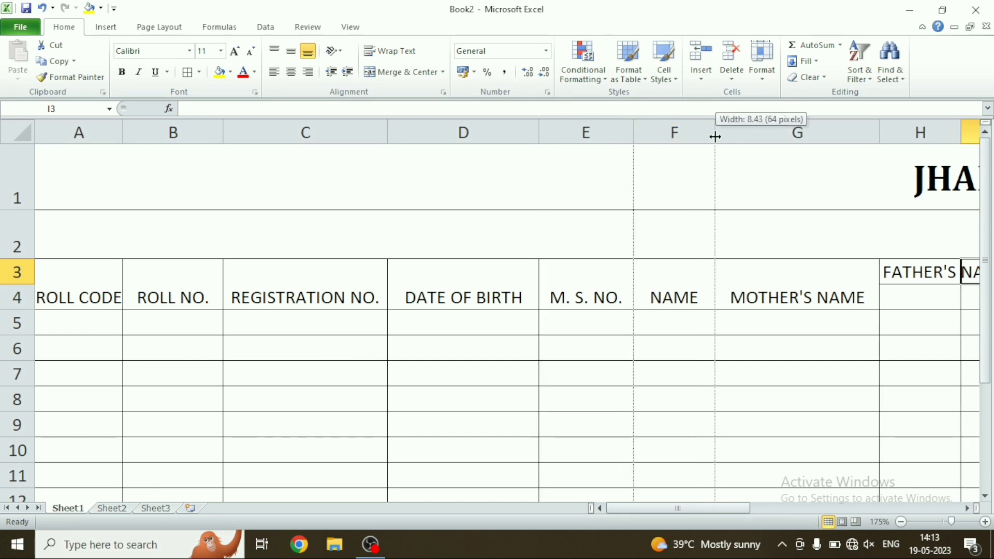
pyautogui.moveTo(715, 135); pyautogui.dragTo(787, 130)
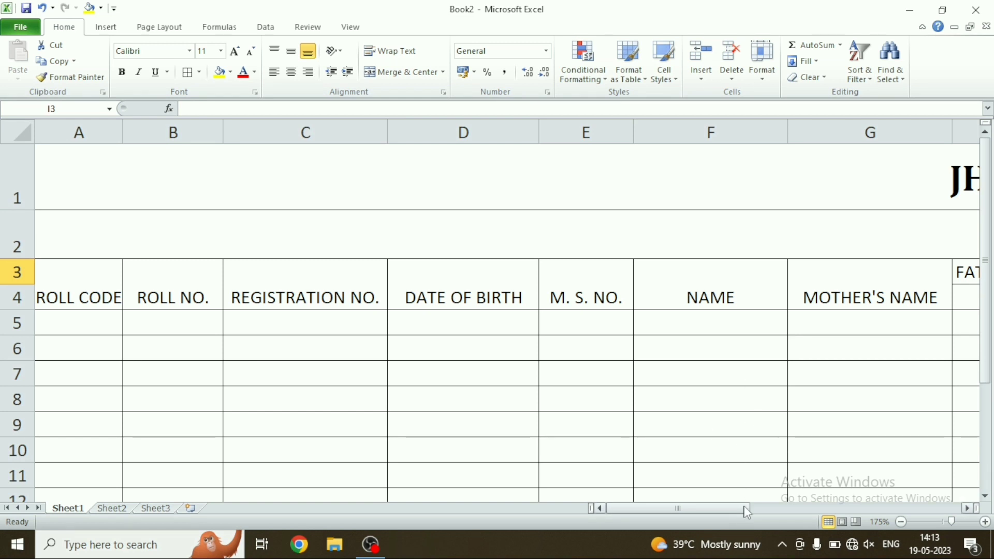
pyautogui.moveTo(673, 508); pyautogui.dragTo(751, 493)
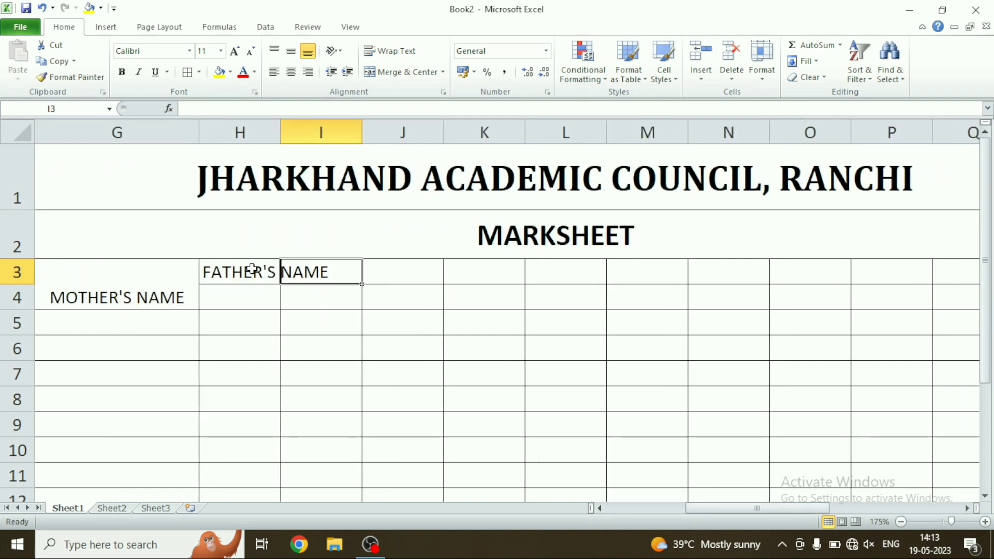
# Step: Merge FATHER'S NAME across H3:H4 and widen column H to fit it
pyautogui.moveTo(256, 270); pyautogui.dragTo(250, 303)
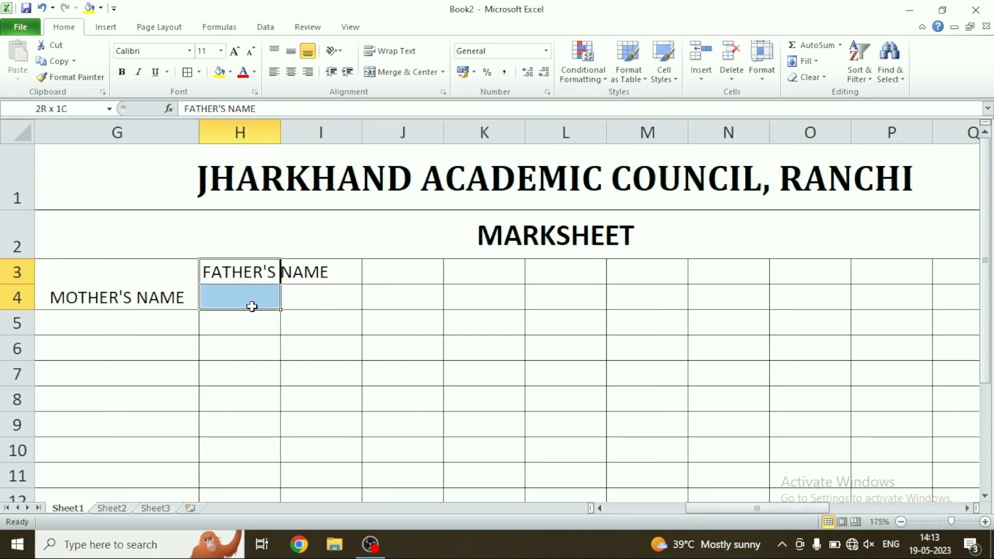
pyautogui.click(396, 71)
pyautogui.moveTo(277, 128); pyautogui.dragTo(350, 112)
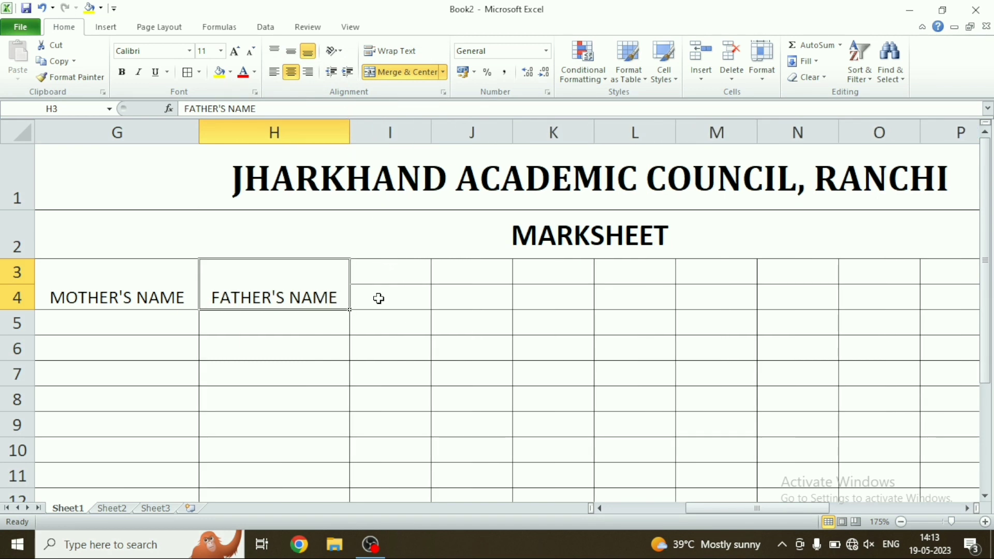
# Step: Merge and center cells I3 through N3 into one heading cell
pyautogui.click(406, 279)
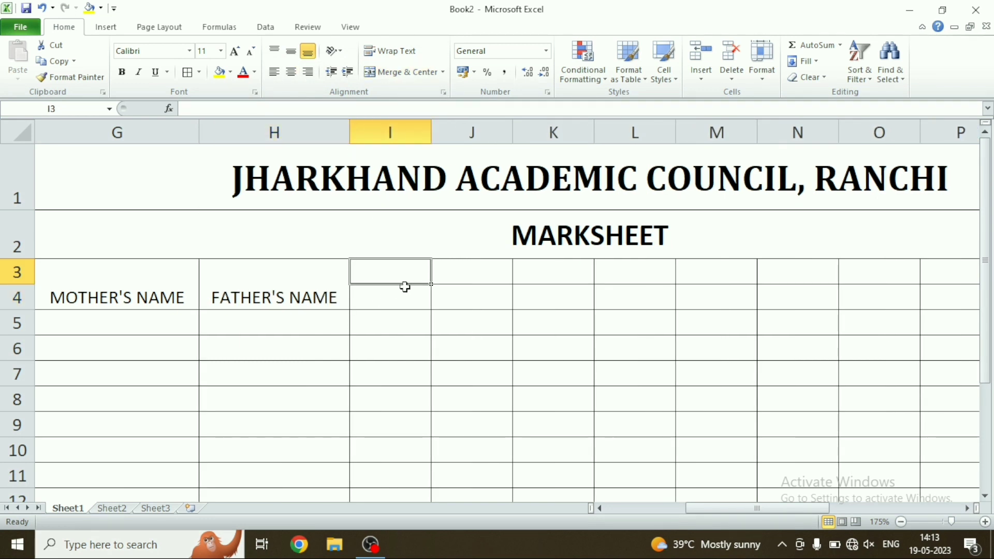
pyautogui.moveTo(398, 275); pyautogui.dragTo(599, 275)
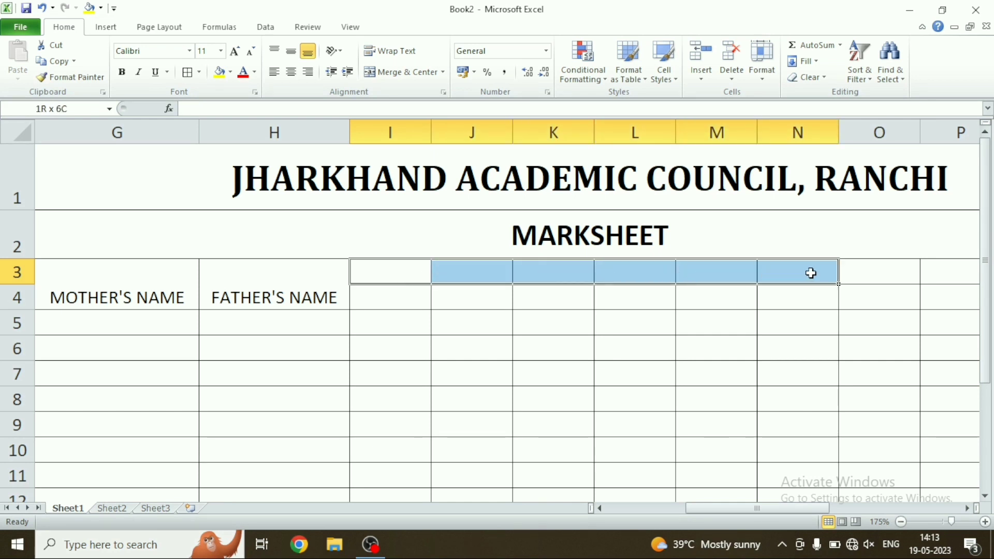
pyautogui.moveTo(599, 274); pyautogui.dragTo(809, 273)
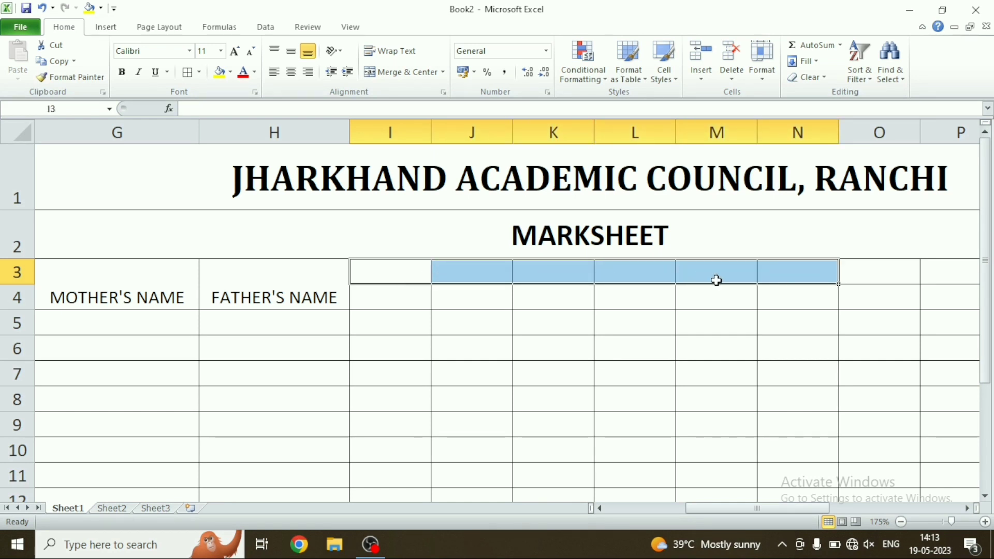
pyautogui.click(411, 77)
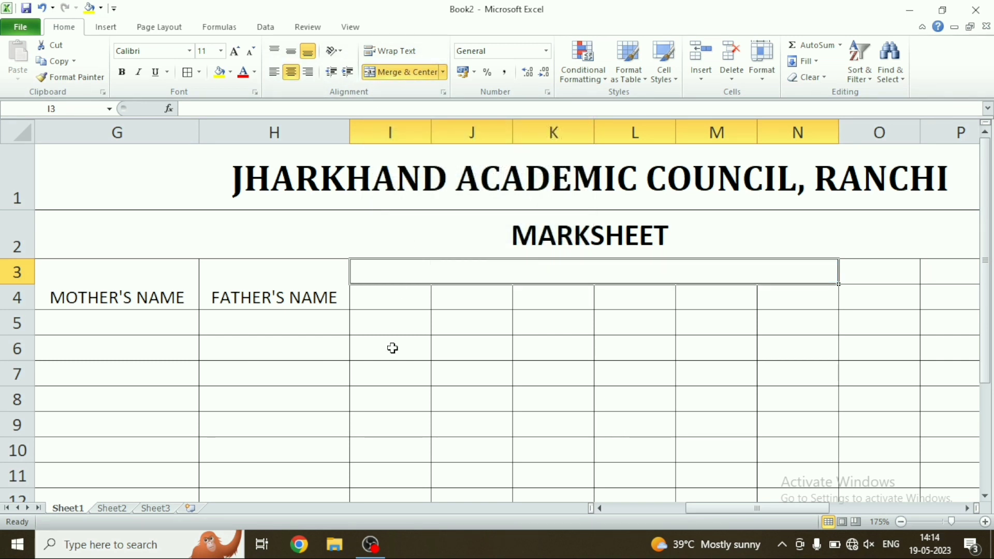
# Step: Enter the SUBJECTS heading in I3, then HIN and ENG in I4 and J4
pyautogui.write('SUBJECTS')
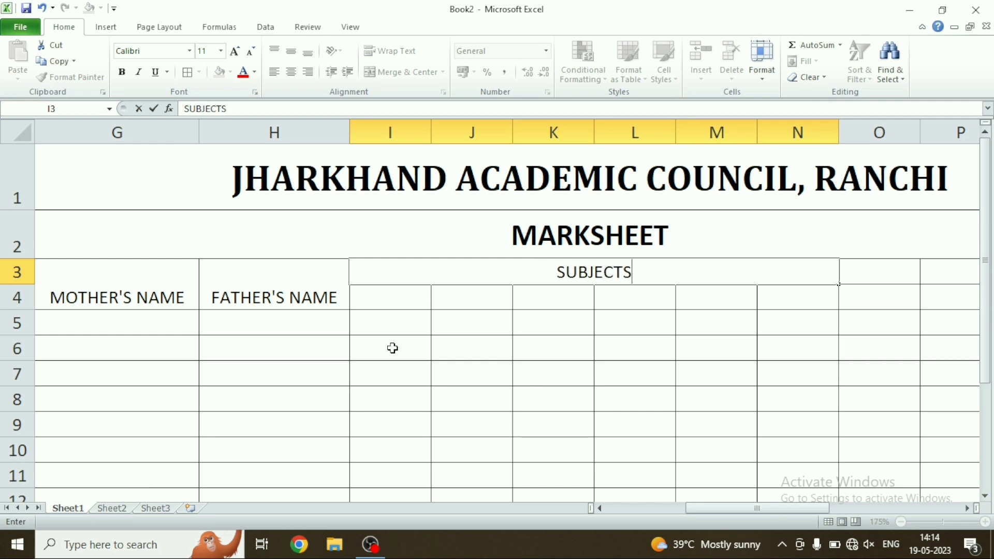
pyautogui.press('Return')
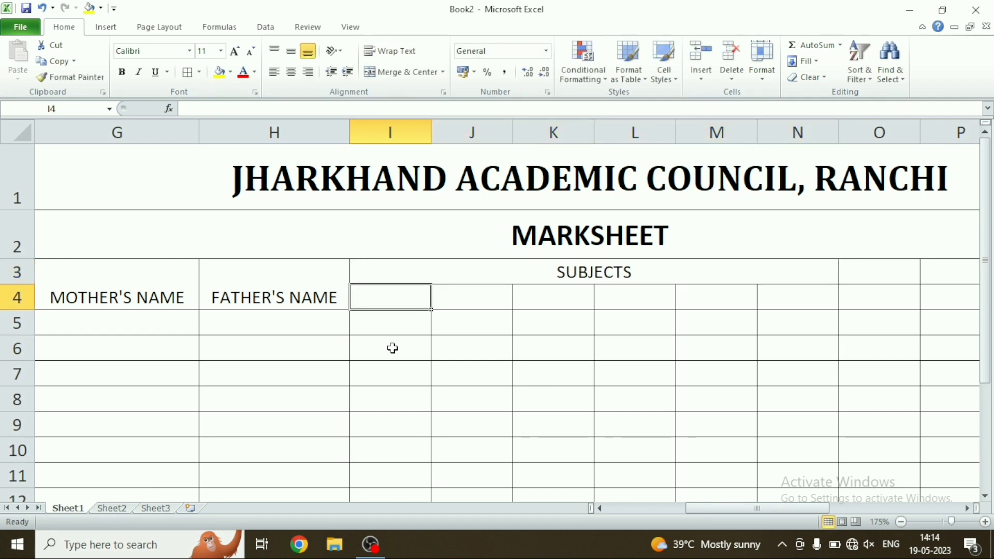
pyautogui.write('HIN')
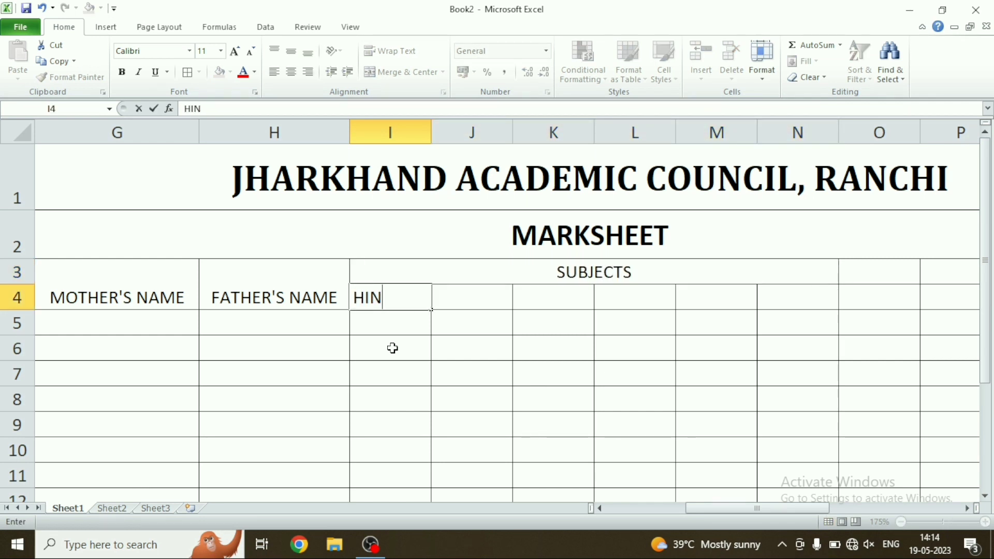
pyautogui.press('Tab')
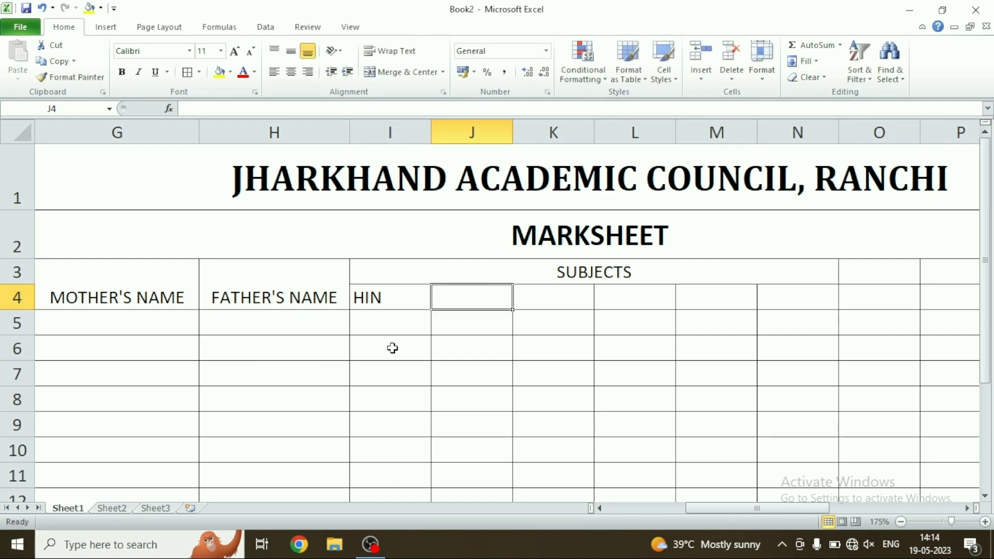
pyautogui.write('ENG')
pyautogui.press('Tab')
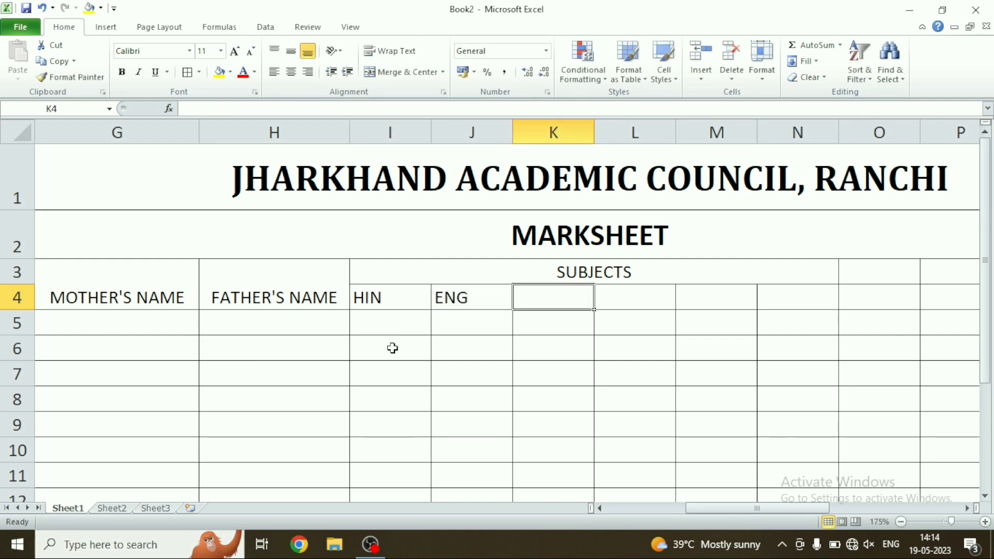
# Step: Enter the subject headings MTH, SCI, SOC and SNK in K4 through N4
pyautogui.write('S')
pyautogui.press('BackSpace')
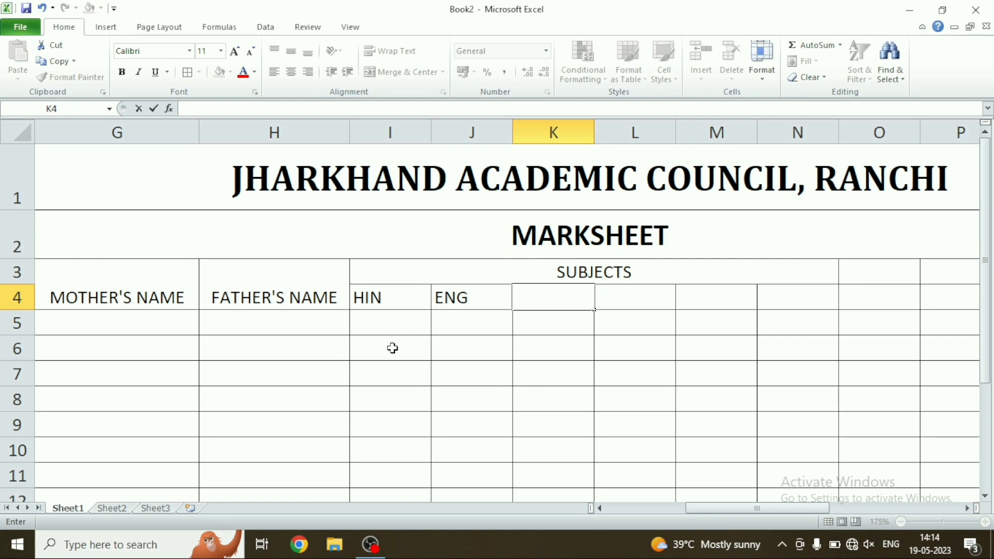
pyautogui.write('MTH')
pyautogui.press('Tab')
pyautogui.write('SC')
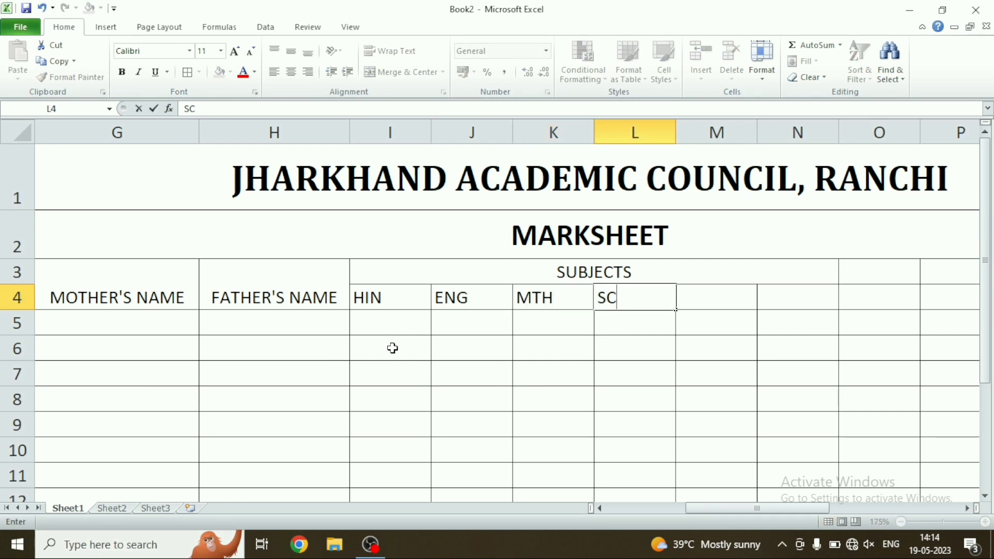
pyautogui.press('Tab')
pyautogui.write('SO')
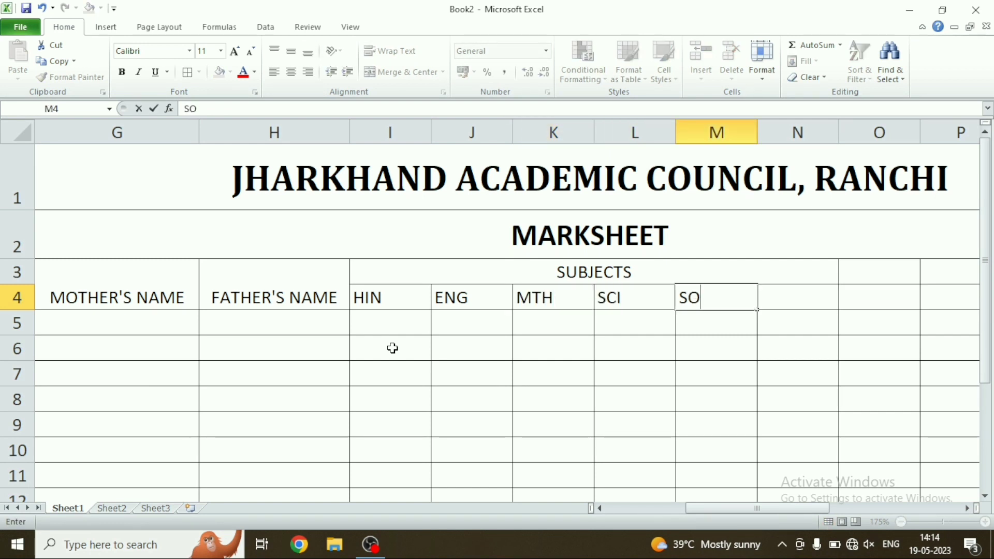
pyautogui.write('C')
pyautogui.press('Tab')
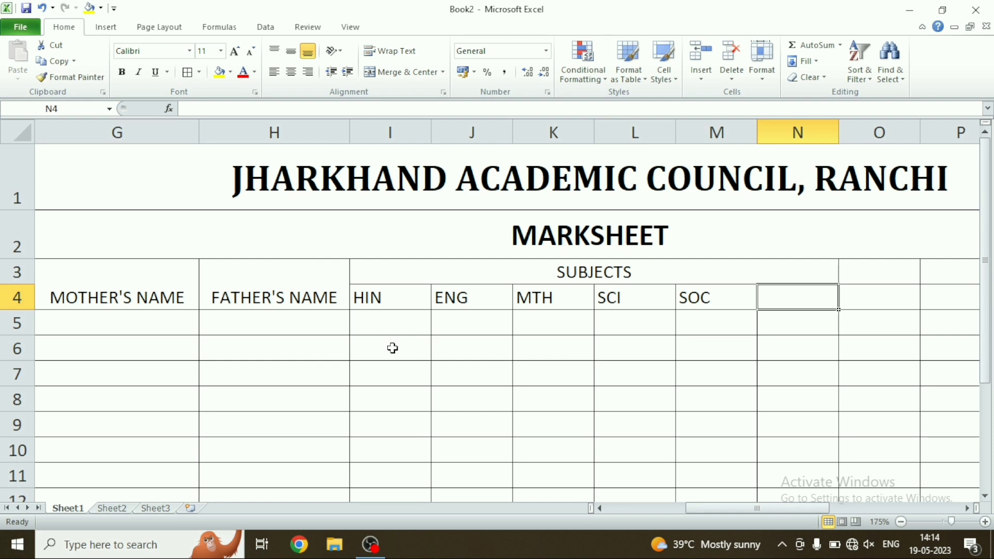
pyautogui.write('SNK')
pyautogui.press('Tab')
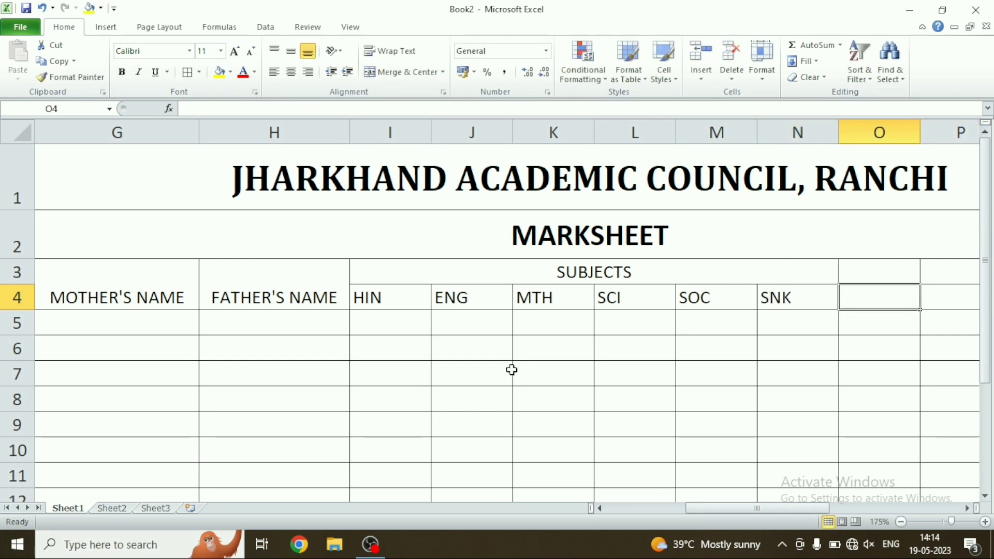
# Step: Merge O3:O4, P3:P4, Q3:Q4 and R3:R4 each into one tall cell
pyautogui.moveTo(880, 277); pyautogui.dragTo(878, 294)
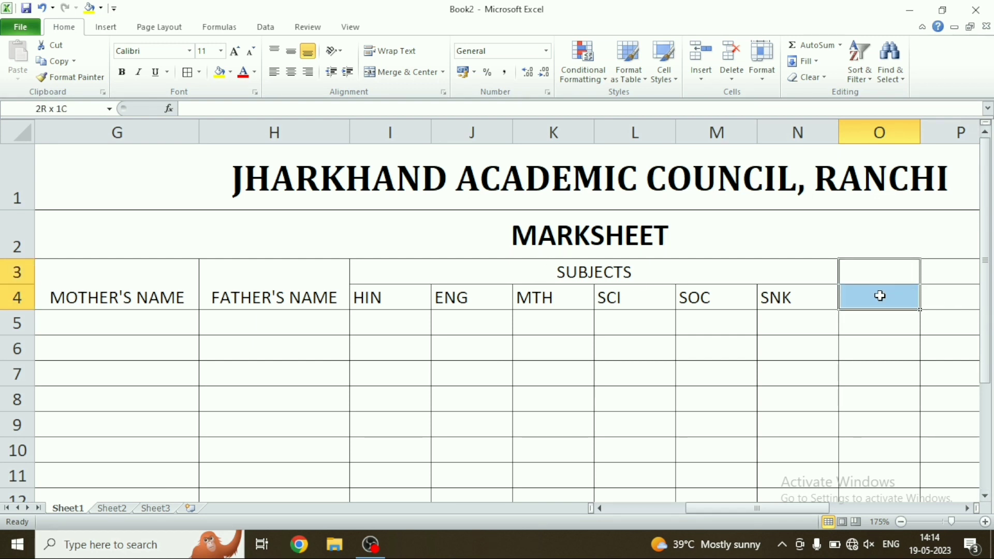
pyautogui.click(371, 74)
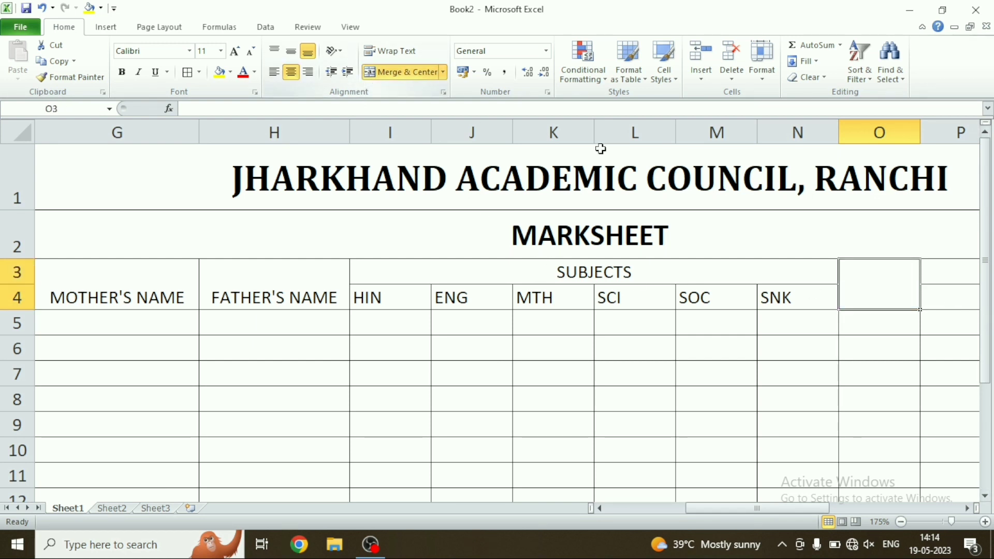
pyautogui.moveTo(954, 270); pyautogui.dragTo(954, 291)
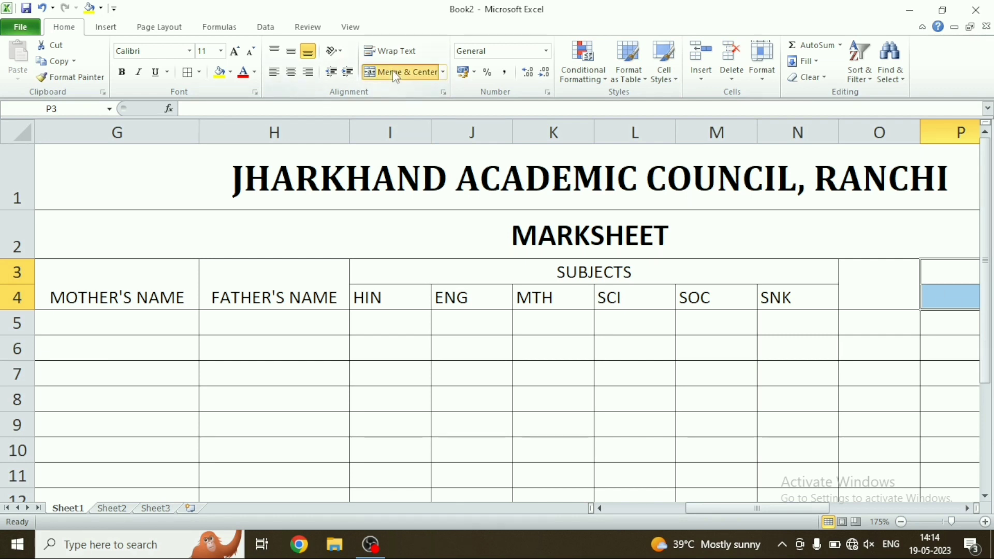
pyautogui.click(392, 72)
pyautogui.moveTo(547, 264); pyautogui.dragTo(549, 294)
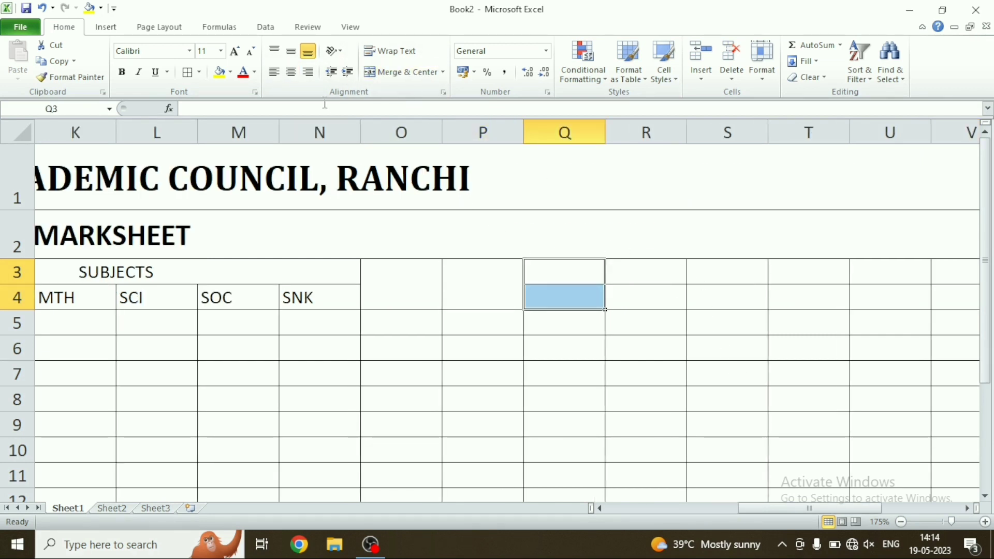
pyautogui.click(401, 71)
pyautogui.moveTo(636, 282); pyautogui.dragTo(637, 297)
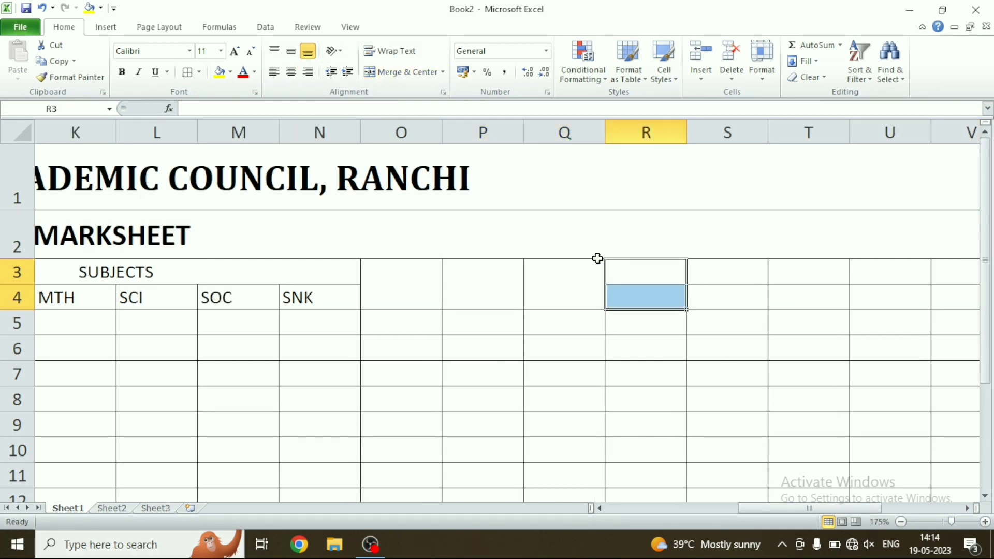
pyautogui.click(393, 72)
pyautogui.click(421, 292)
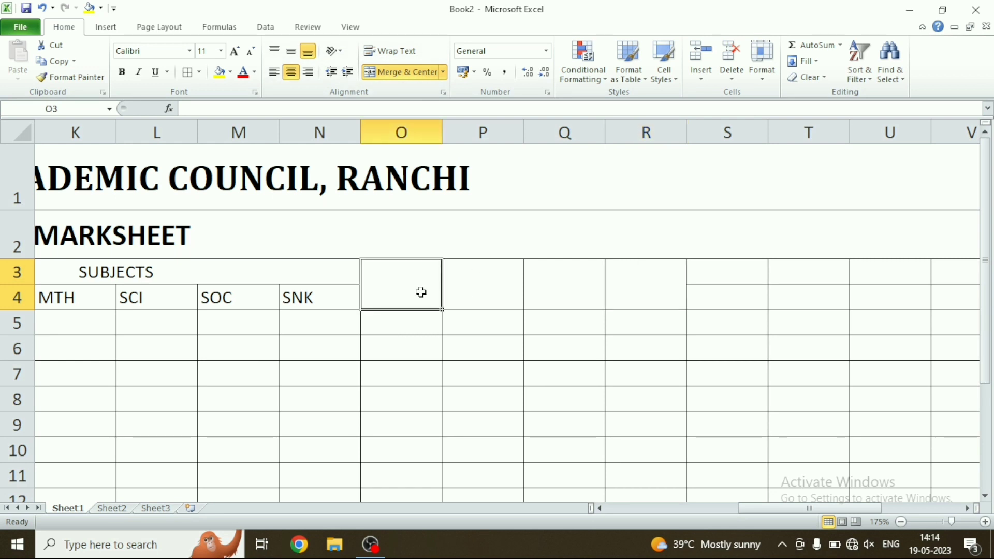
# Step: Enter FULL MARKS, OBT. MARKS, % MARKS and DIVISION in the merged cells O3 through R3
pyautogui.write('FUL')
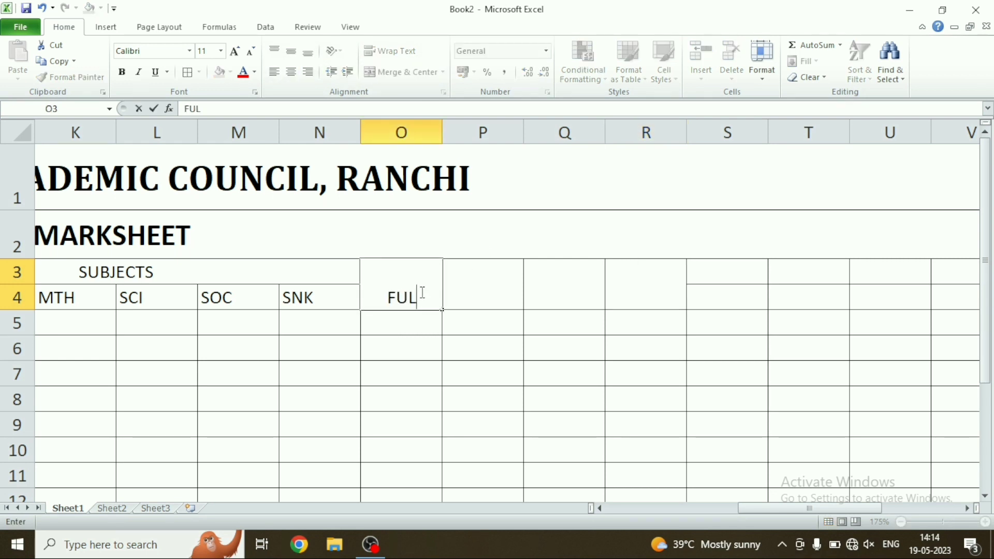
pyautogui.write('L MARKS')
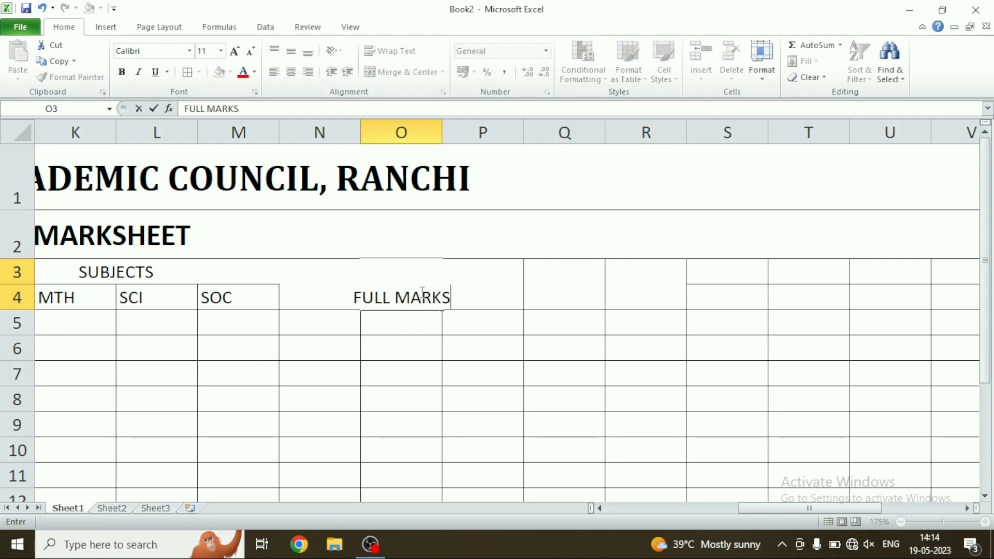
pyautogui.press('Tab')
pyautogui.write('OBT')
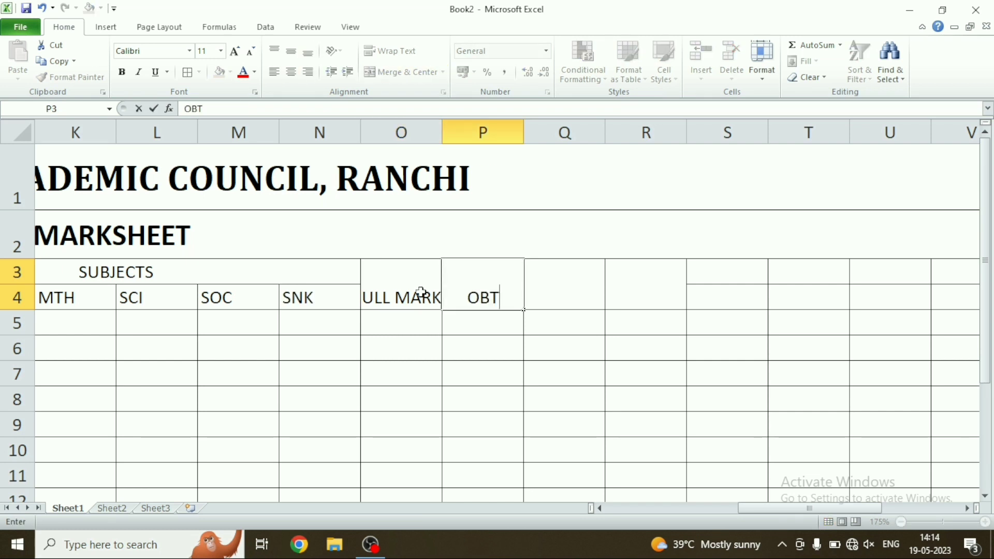
pyautogui.write('. MARKS')
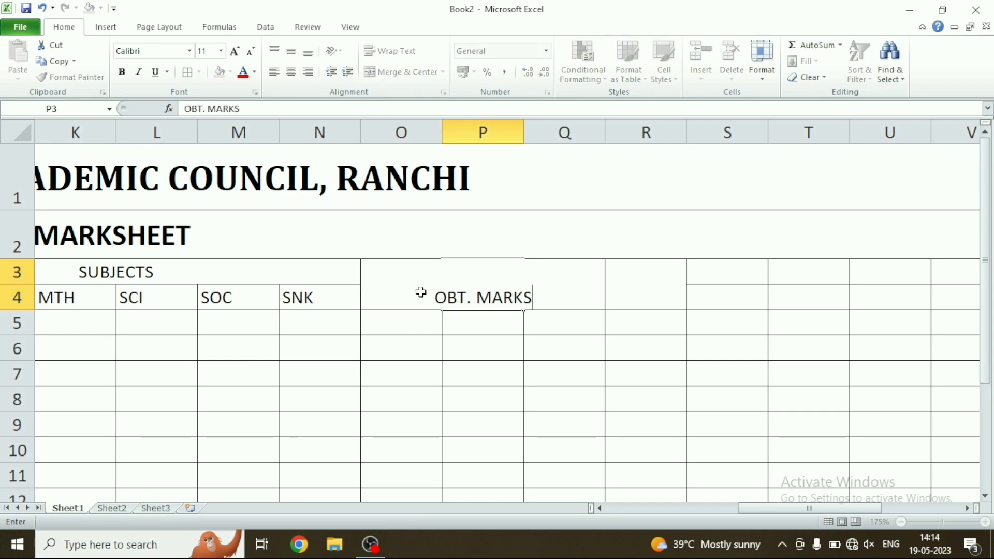
pyautogui.press('Tab')
pyautogui.write('%')
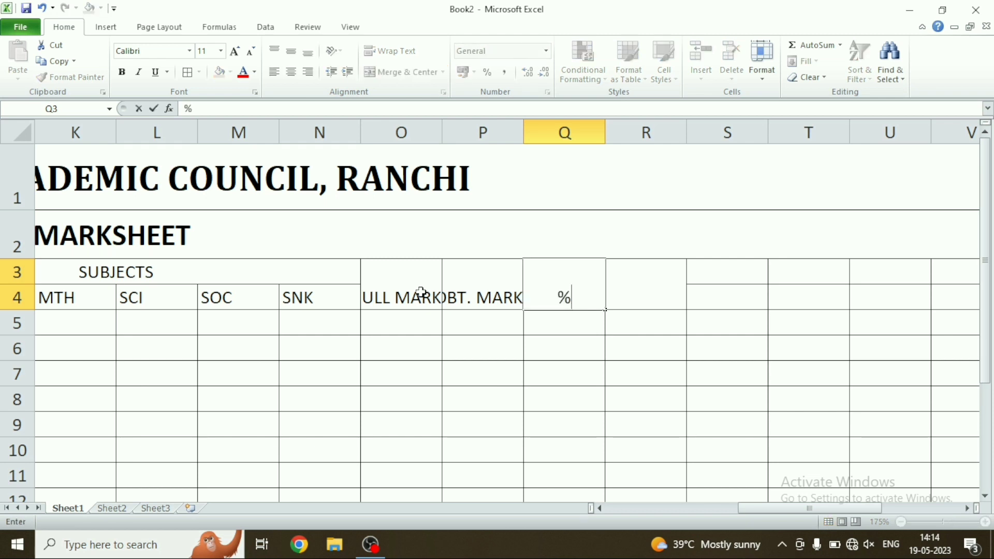
pyautogui.write(' MARKS')
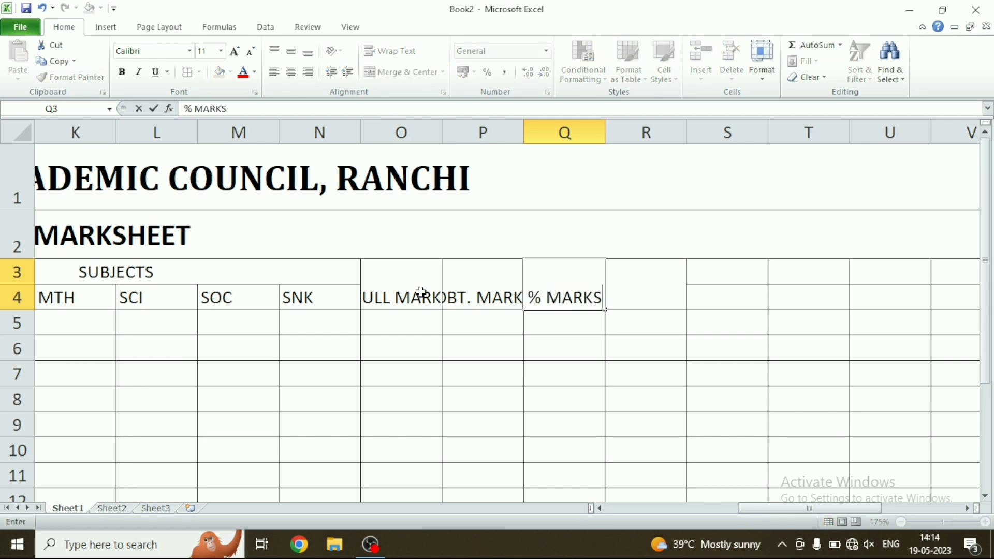
pyautogui.press('Tab')
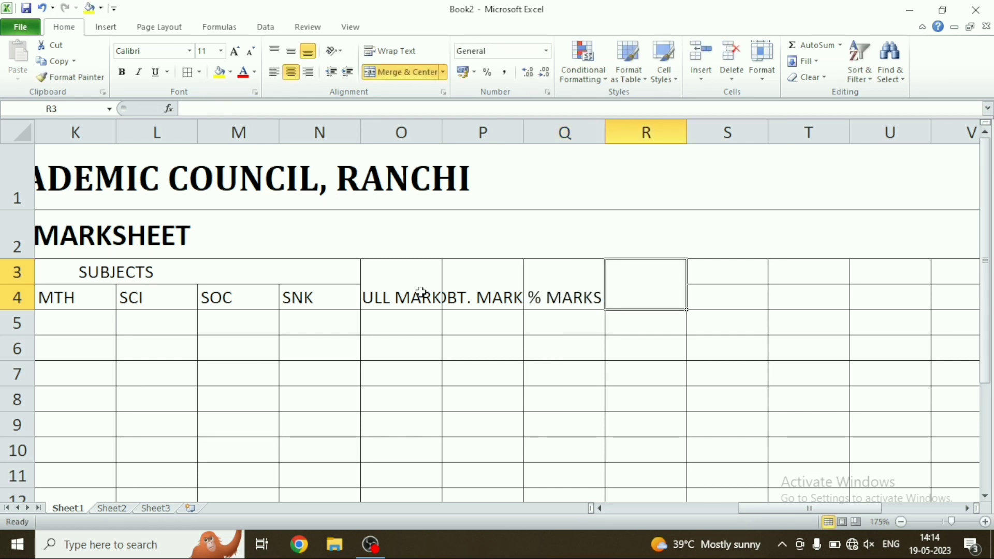
pyautogui.write('DIV')
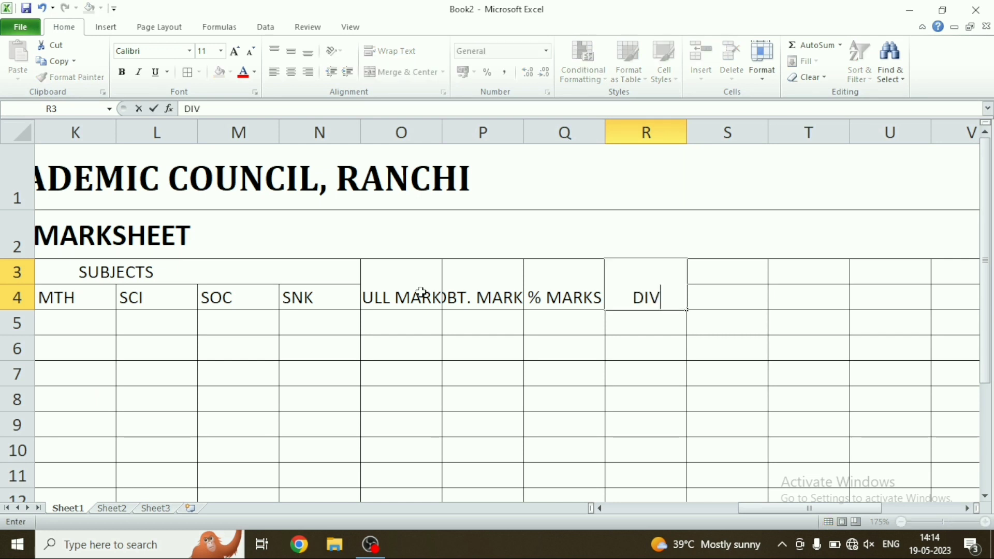
pyautogui.write('ISION')
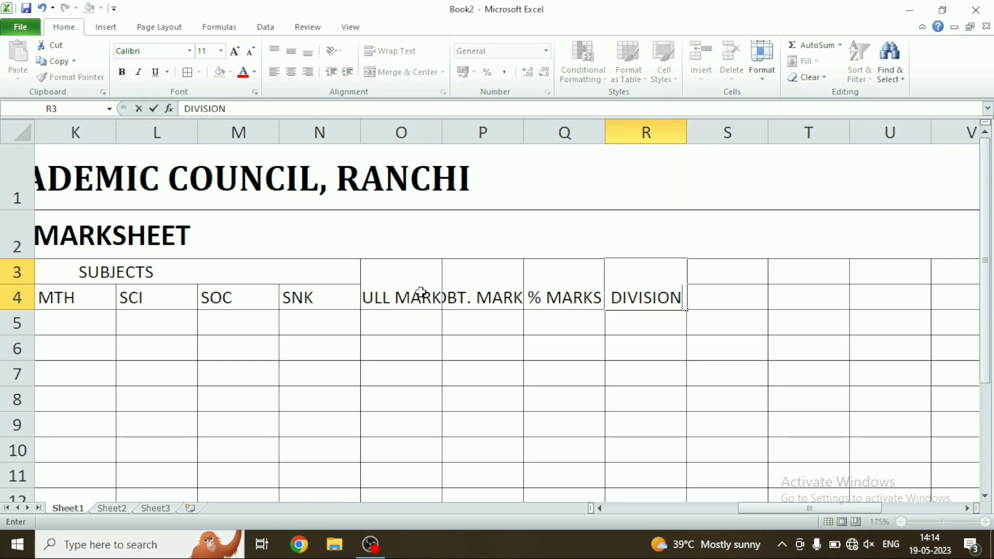
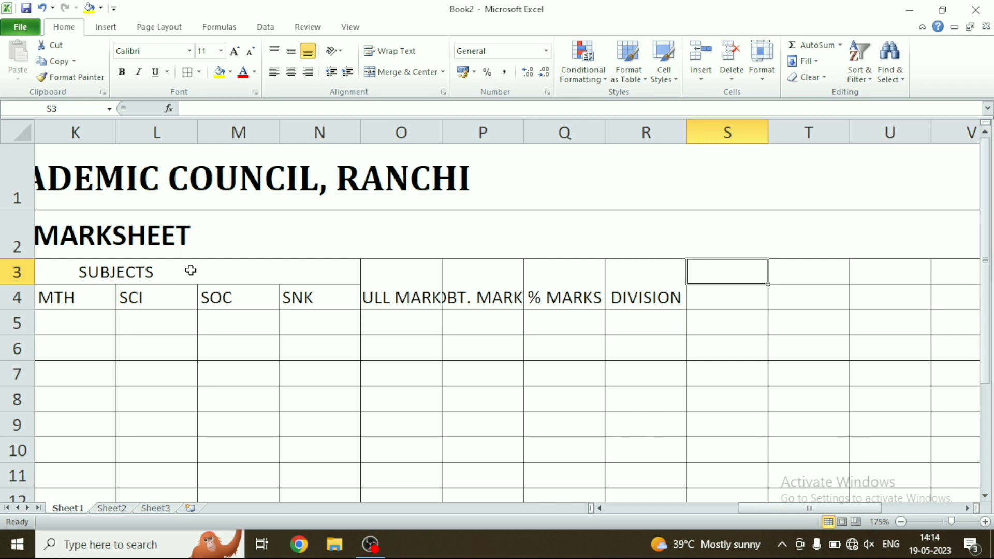
# Step: Copy the SUBJECTS header block I3:N4 to S3 and retitle the copy GRADE
pyautogui.moveTo(191, 270); pyautogui.dragTo(191, 288)
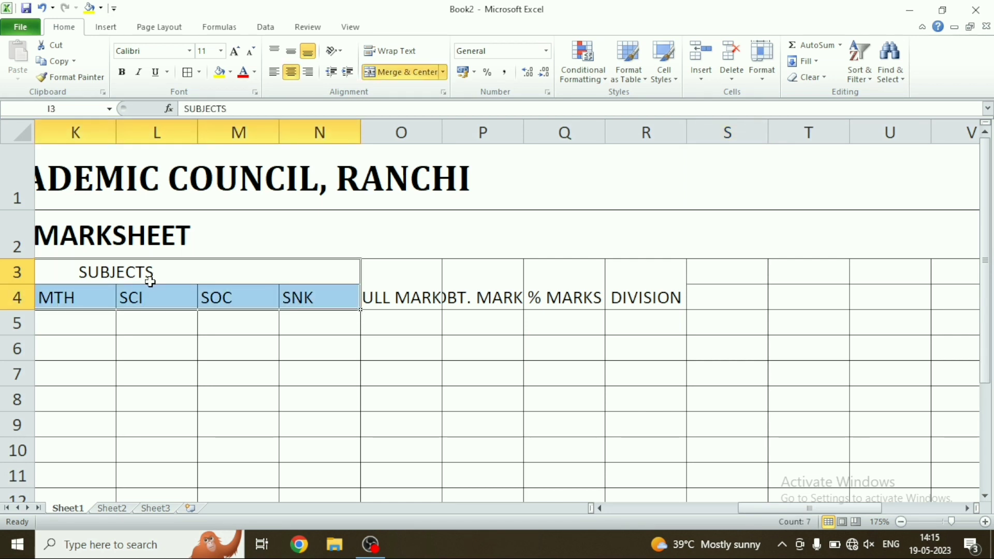
pyautogui.hotkey('ctrl', 'c')
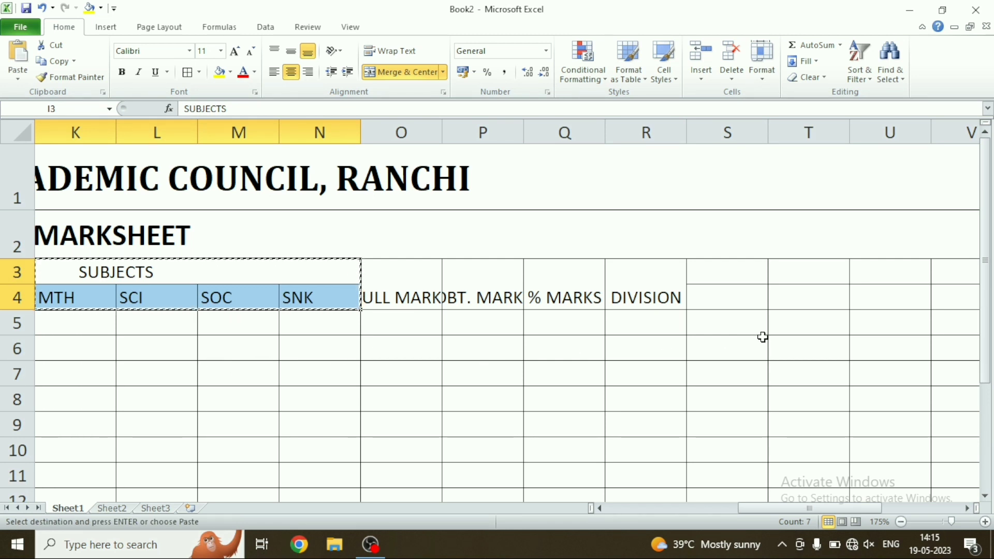
pyautogui.click(737, 272)
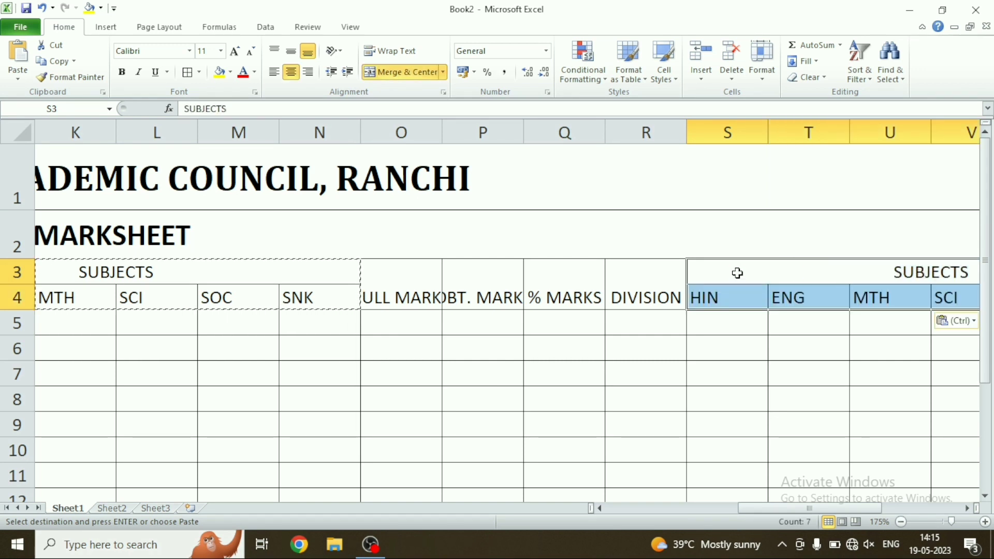
pyautogui.click(855, 272)
pyautogui.write('GR')
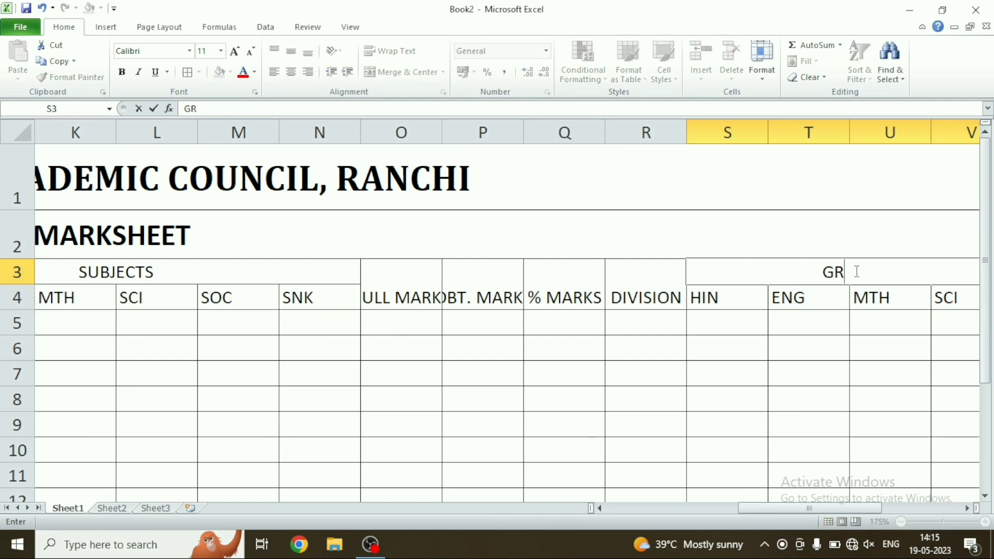
pyautogui.write('ADE')
pyautogui.press('Return')
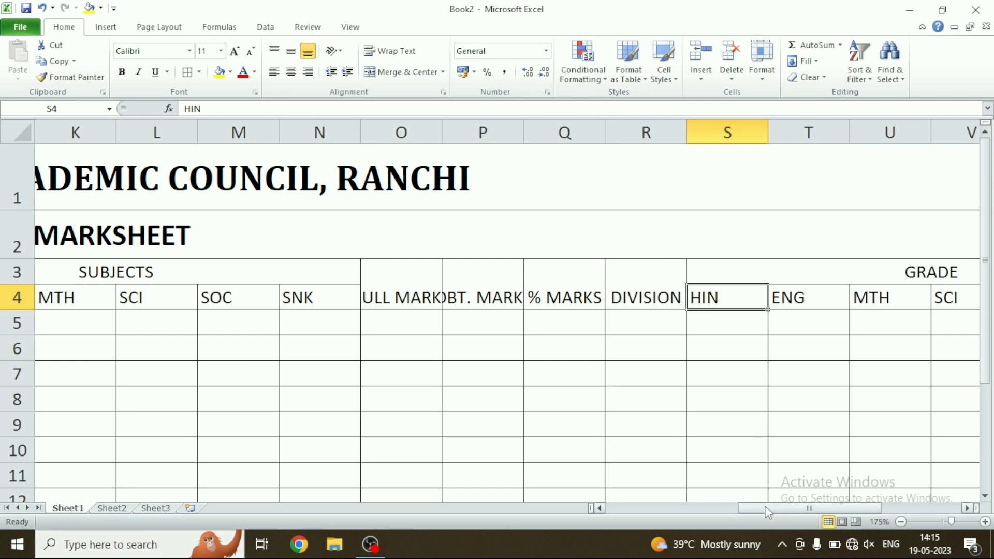
# Step: Select columns Y–AA, then try merging Y3:Y4 and undo the merge
pyautogui.moveTo(772, 509); pyautogui.dragTo(849, 509)
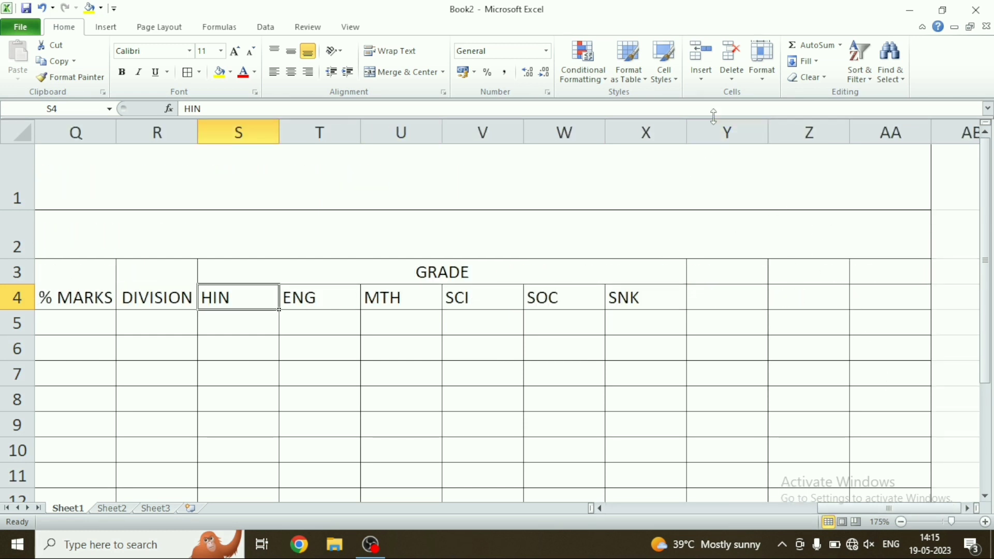
pyautogui.click(703, 137)
pyautogui.moveTo(703, 137); pyautogui.dragTo(914, 138)
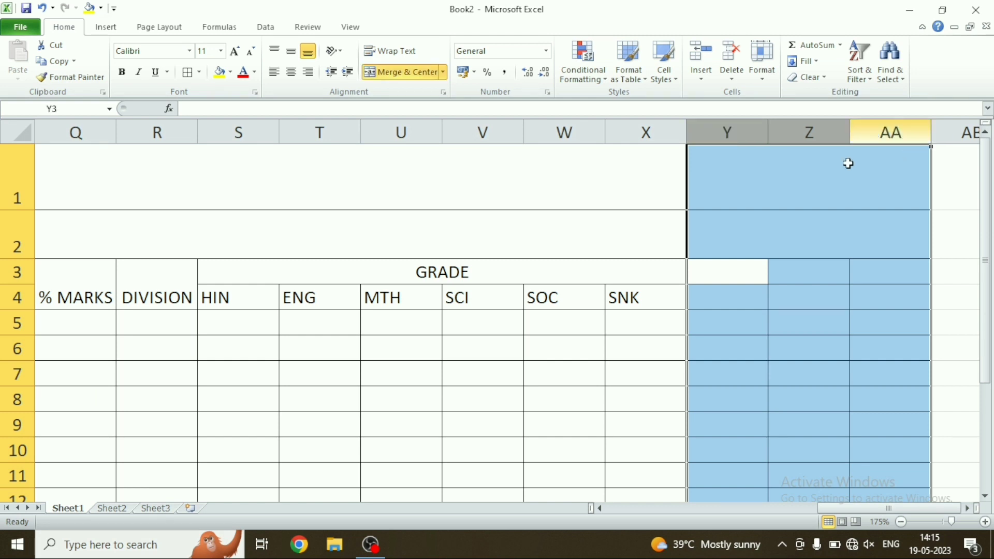
pyautogui.click(775, 265)
pyautogui.click(740, 275)
pyautogui.moveTo(737, 284); pyautogui.dragTo(734, 304)
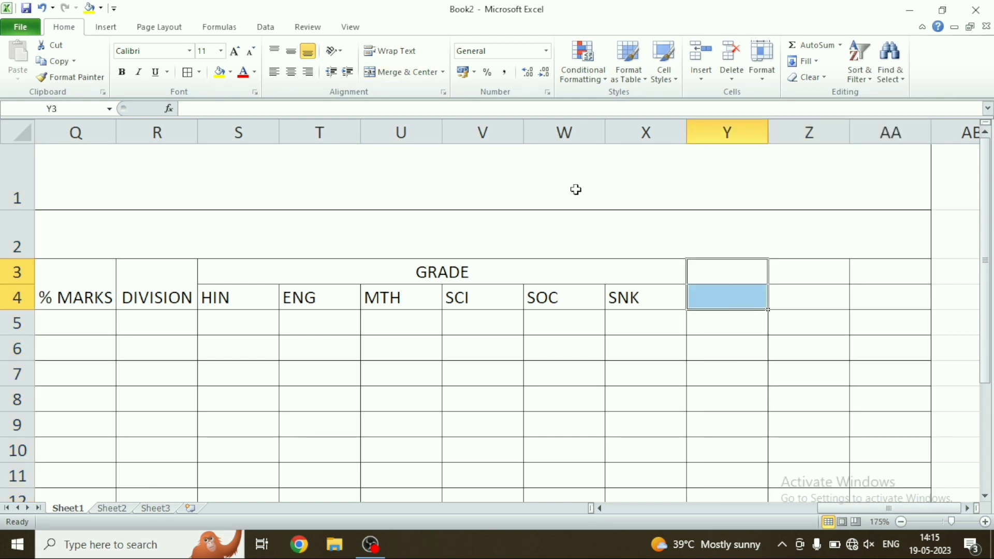
pyautogui.click(403, 72)
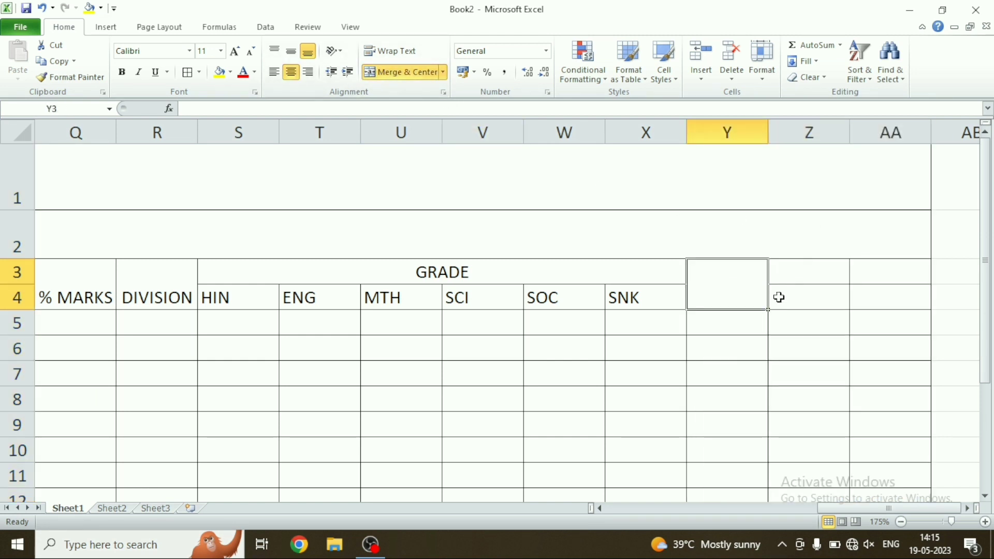
pyautogui.hotkey('ctrl', 'z')
# Step: Delete the extra columns Y through AA after the GRADE block
pyautogui.click(782, 395)
pyautogui.moveTo(727, 133); pyautogui.dragTo(913, 134)
pyautogui.moveTo(727, 134); pyautogui.dragTo(913, 133)
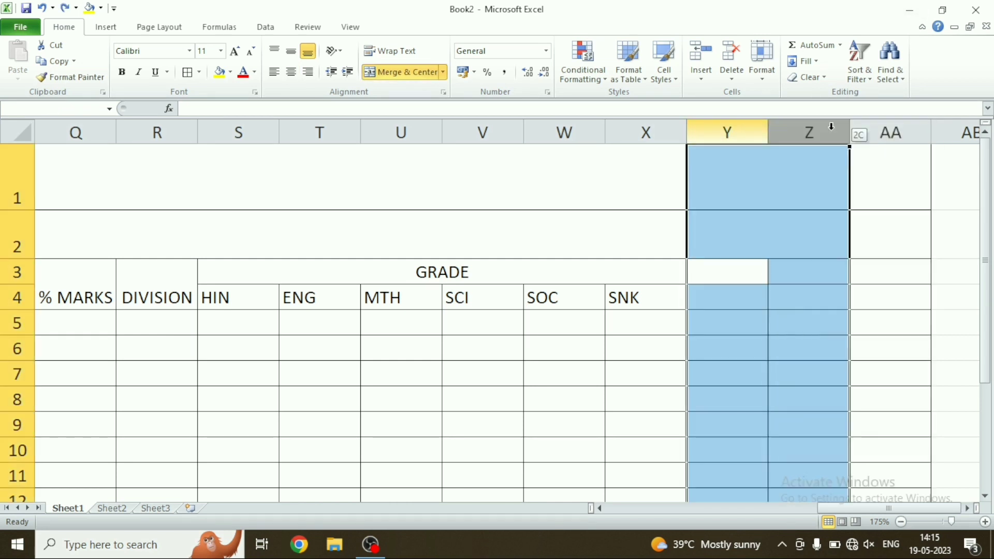
pyautogui.rightClick(913, 123)
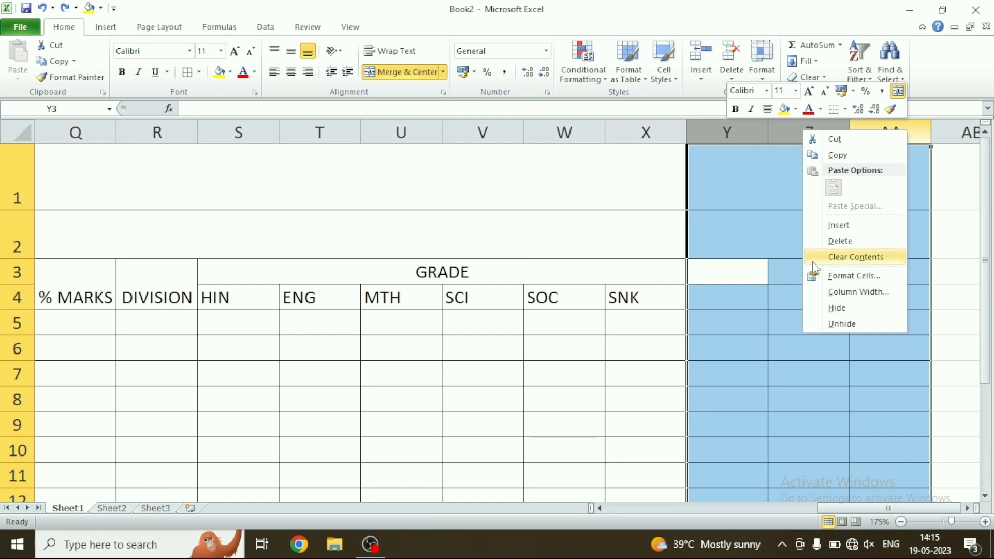
pyautogui.click(834, 241)
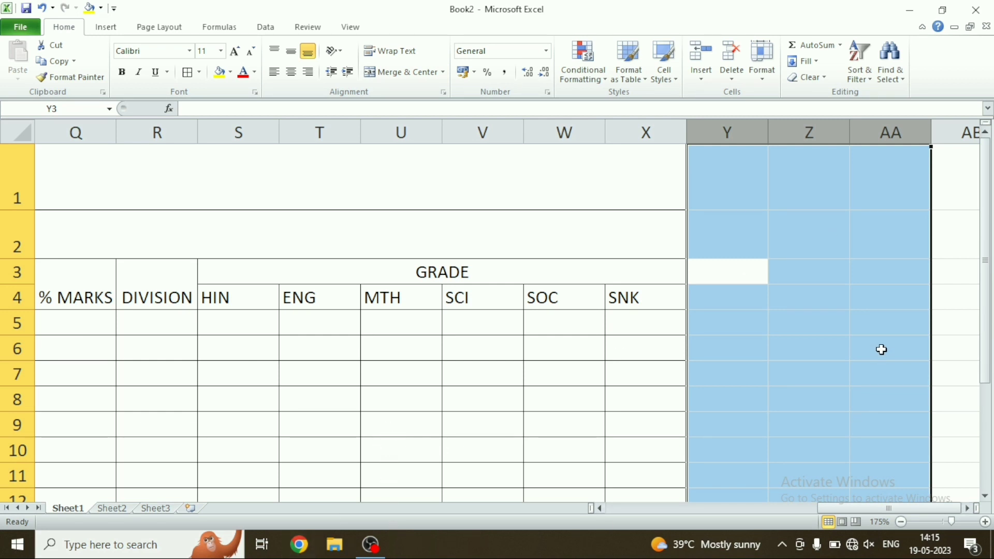
pyautogui.click(803, 299)
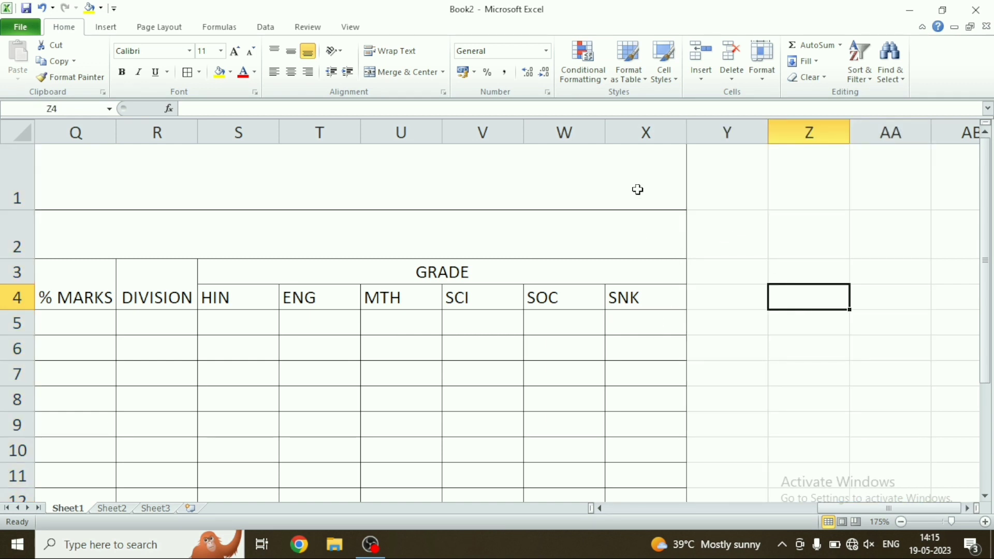
# Step: Narrow the GRADE columns S–X, then select the SUBJECTS columns I–N for narrowing
pyautogui.moveTo(643, 133); pyautogui.dragTo(257, 141)
pyautogui.moveTo(245, 150); pyautogui.dragTo(243, 149)
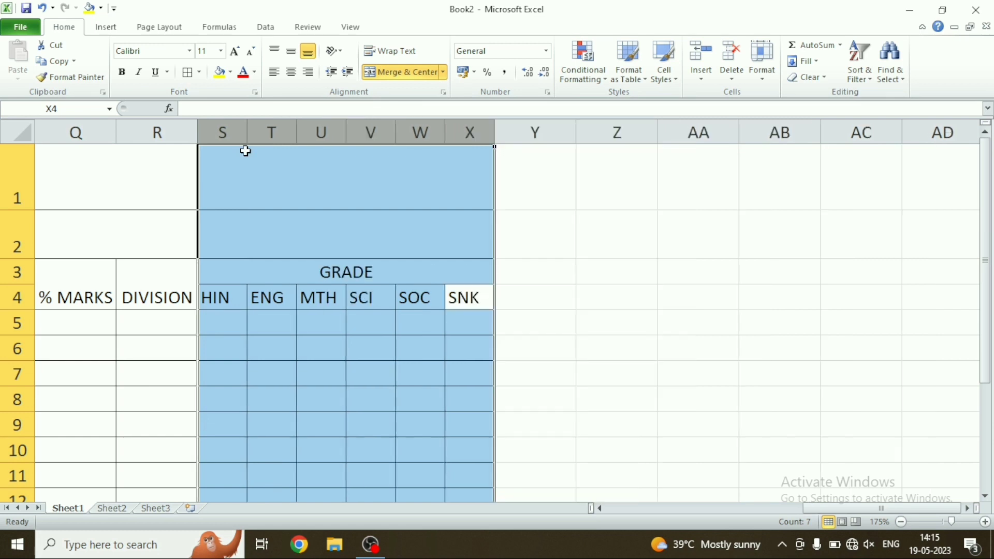
pyautogui.click(449, 370)
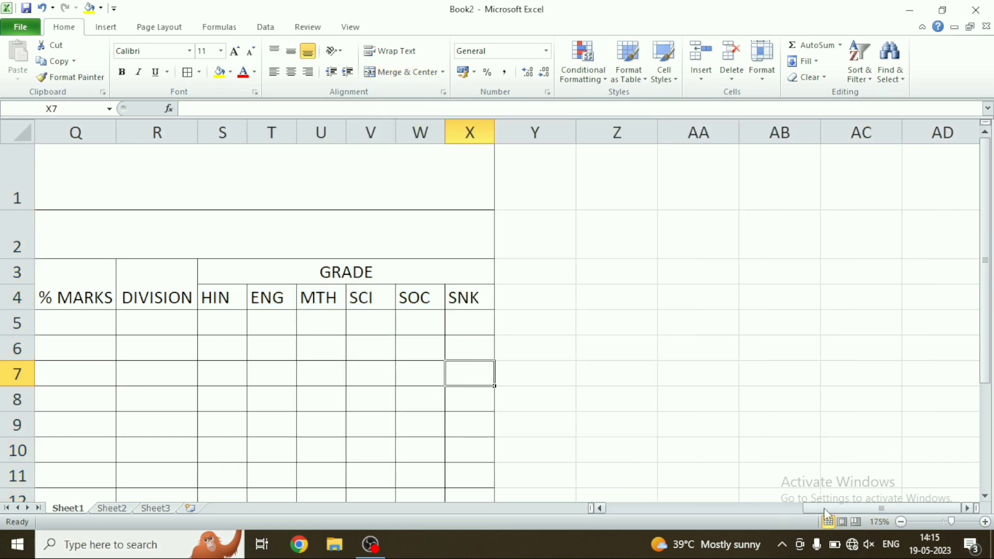
pyautogui.moveTo(880, 508); pyautogui.dragTo(603, 507)
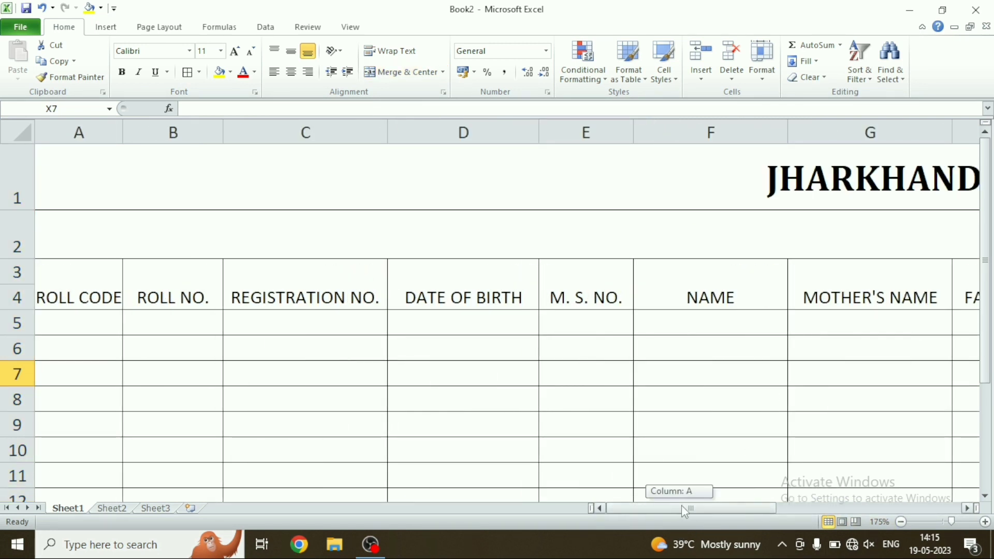
pyautogui.moveTo(681, 507); pyautogui.dragTo(759, 507)
pyautogui.moveTo(380, 131)
pyautogui.mouseDown()
pyautogui.moveTo(770, 125)
pyautogui.moveTo(719, 150)
pyautogui.mouseUp()
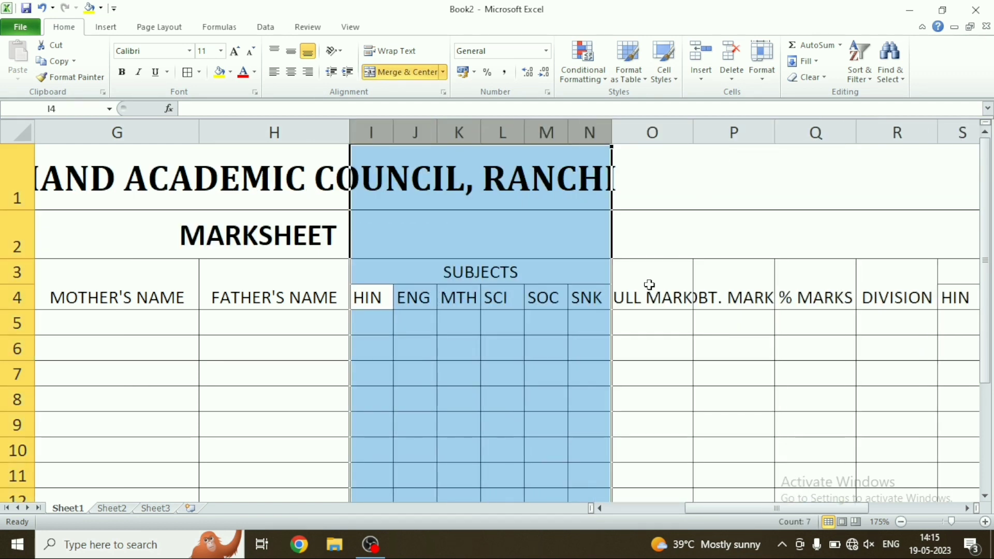
# Step: Wrap the FULL MARKS, OBT. MARKS and % MARKS headers in O3:Q4 and adjust column O's width
pyautogui.click(651, 326)
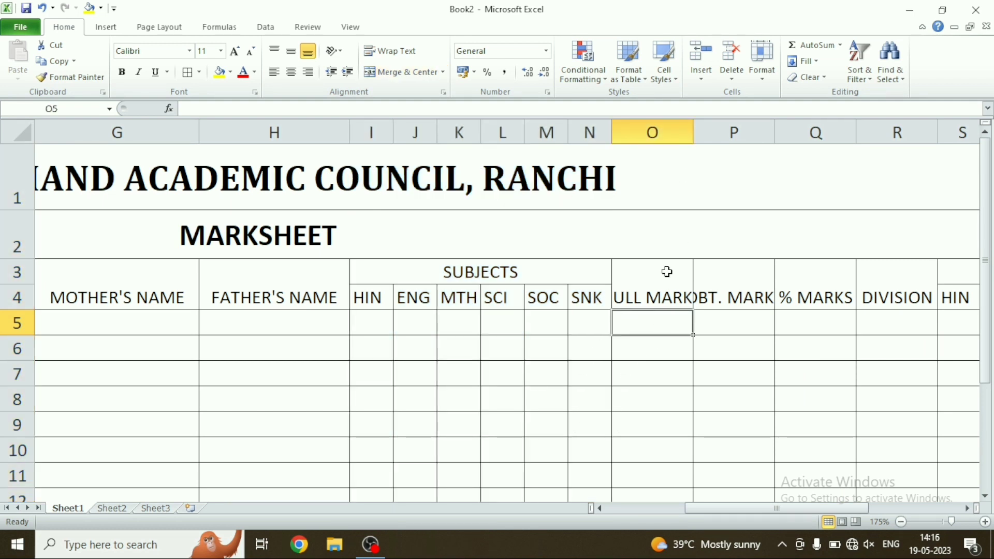
pyautogui.moveTo(651, 294); pyautogui.dragTo(803, 291)
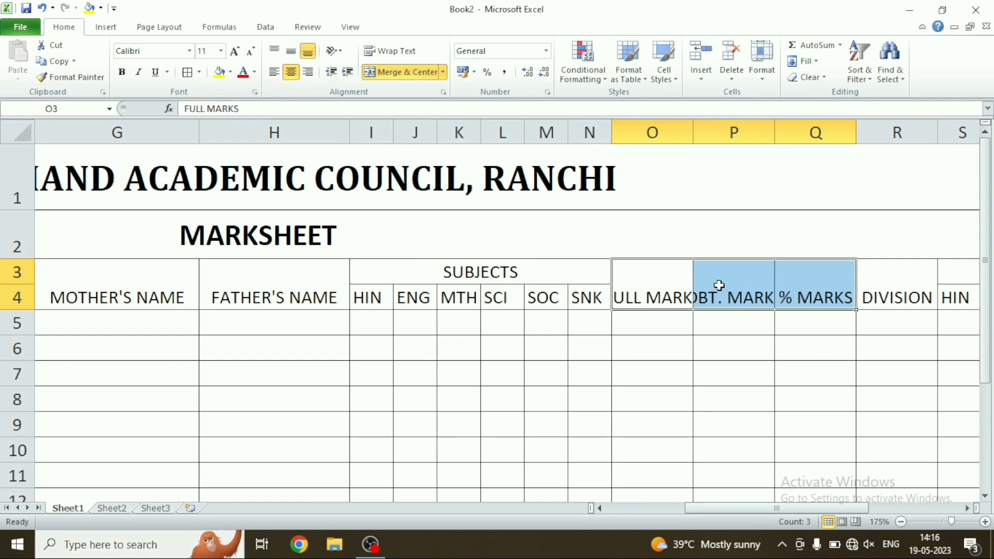
pyautogui.click(392, 51)
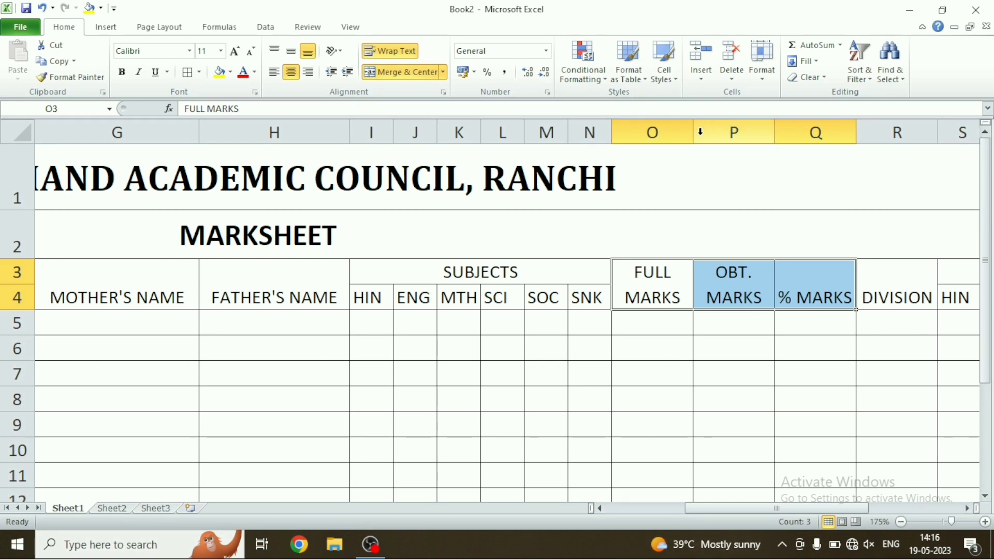
pyautogui.moveTo(694, 132)
pyautogui.mouseDown()
pyautogui.moveTo(732, 132)
pyautogui.moveTo(687, 144)
pyautogui.mouseUp()
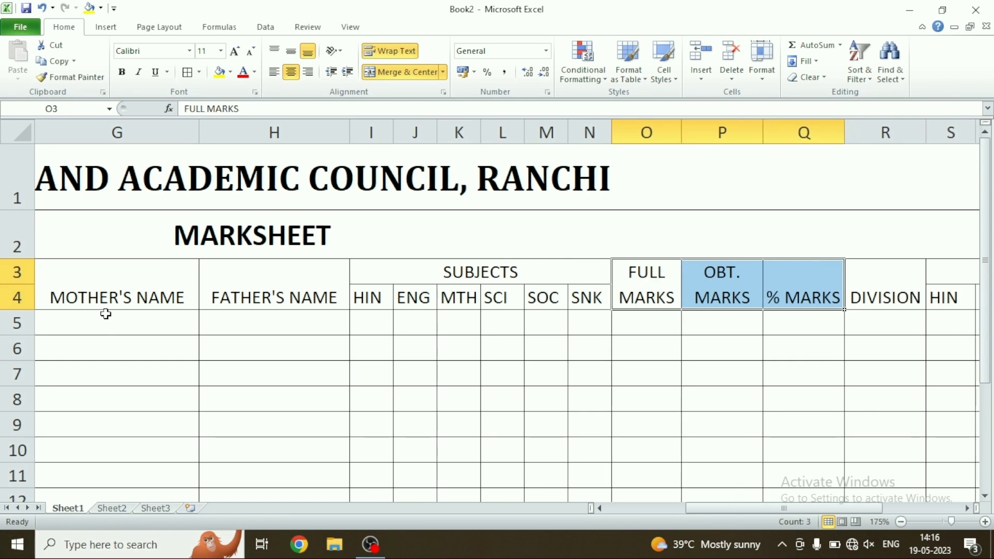
pyautogui.moveTo(20, 272); pyautogui.dragTo(20, 298)
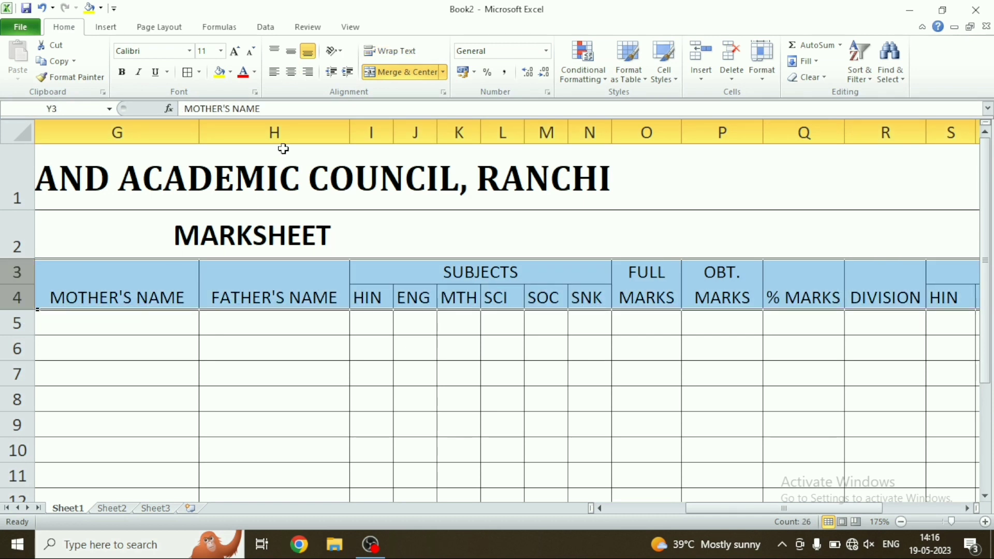
# Step: Center and middle-align the header rows 3–4 and make them bold
pyautogui.click(291, 72)
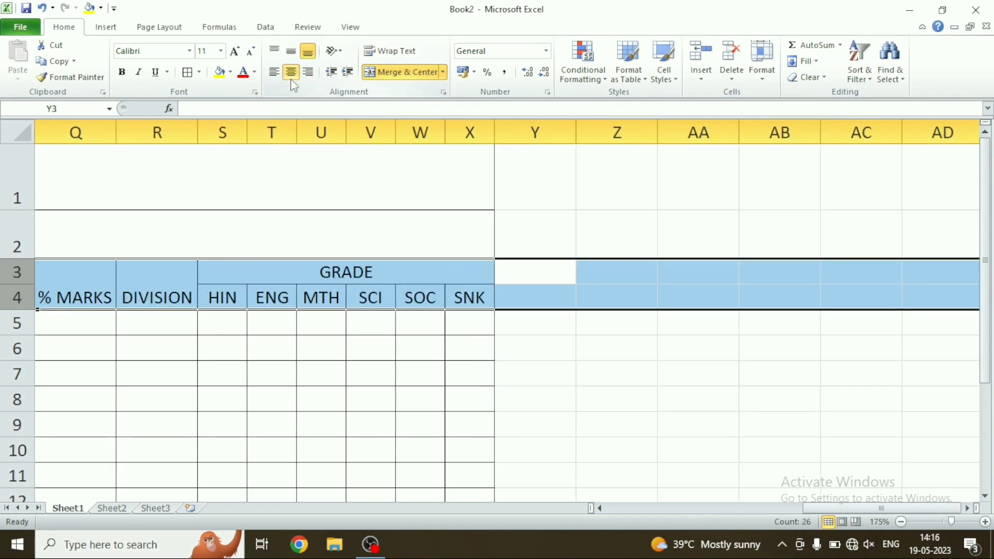
pyautogui.click(291, 52)
pyautogui.click(121, 75)
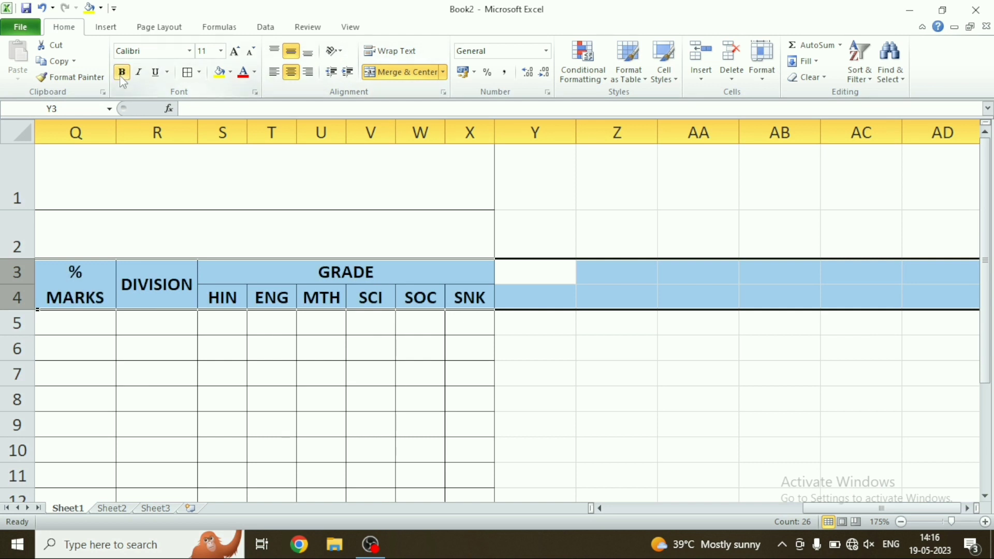
pyautogui.click(596, 315)
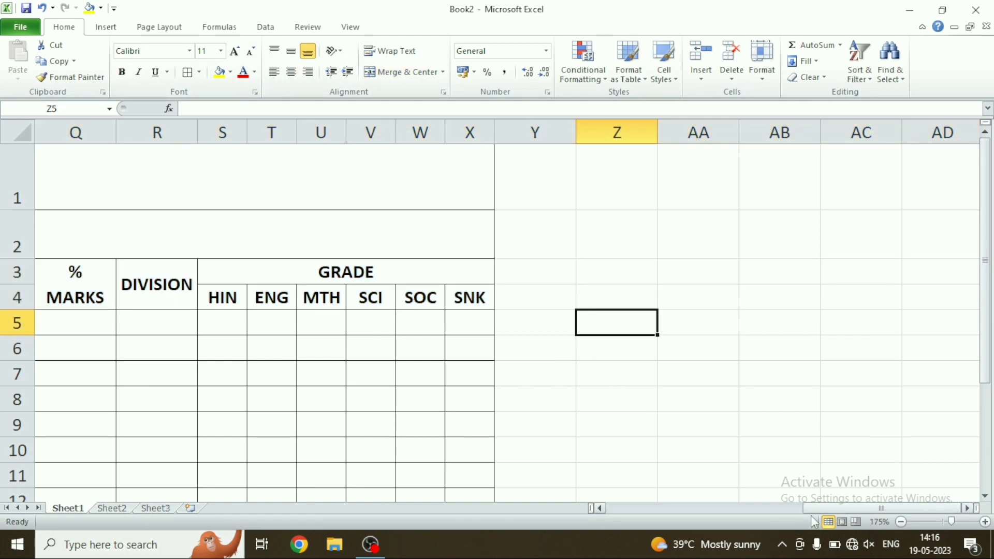
pyautogui.moveTo(824, 507); pyautogui.dragTo(637, 503)
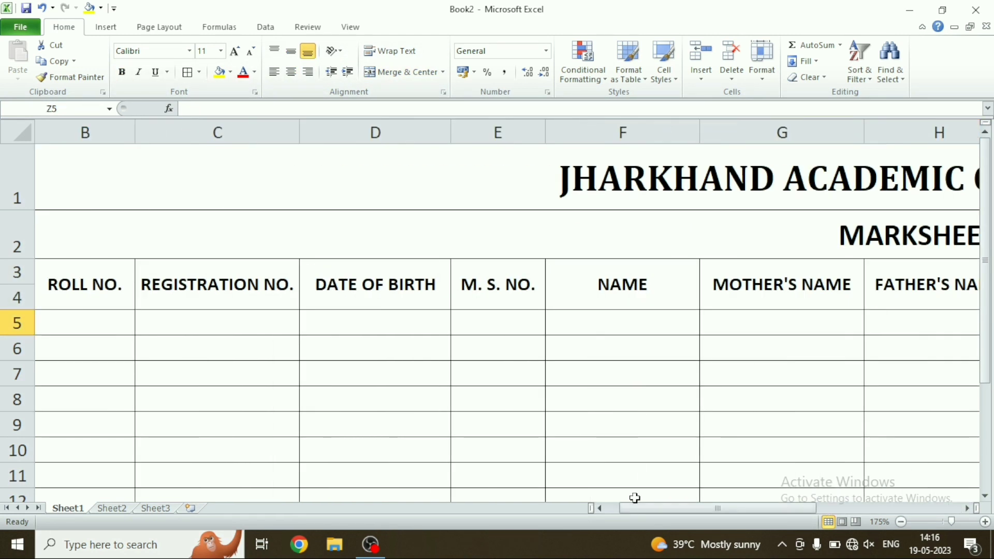
pyautogui.click(640, 178)
# Step: Fill the merged title and MARKSHEET rows 1–2 with light blue
pyautogui.moveTo(639, 178); pyautogui.dragTo(640, 215)
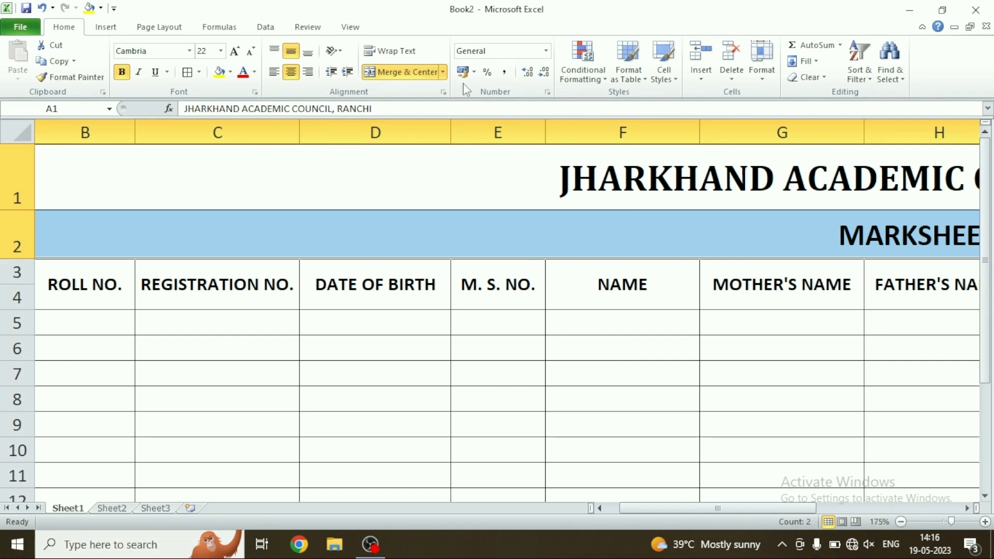
pyautogui.click(230, 72)
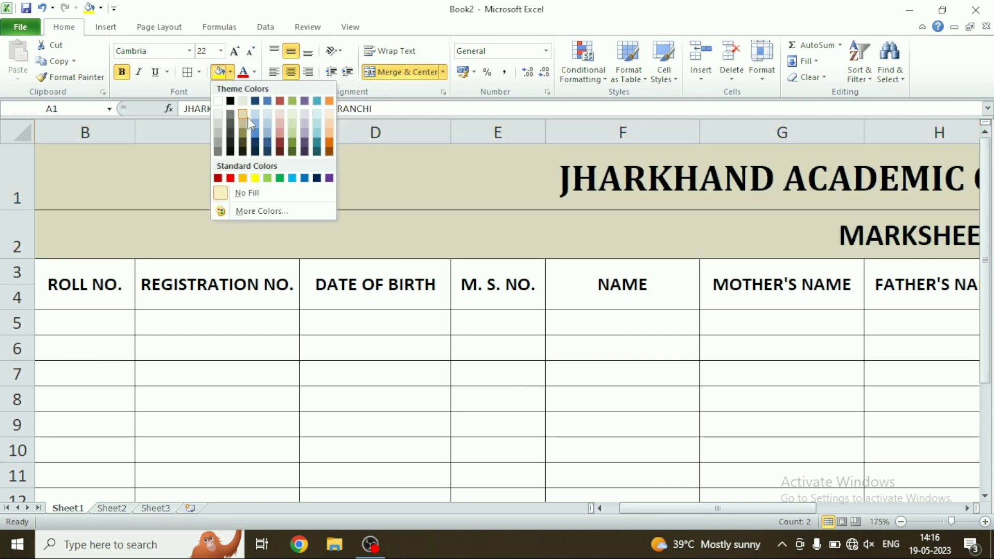
pyautogui.click(254, 116)
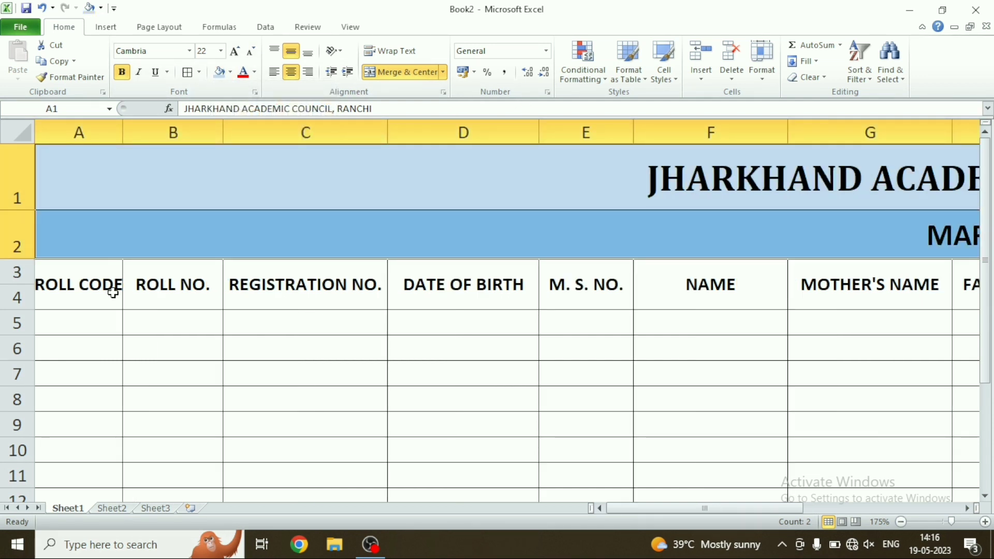
# Step: Fill header rows A3:X4 with yellow
pyautogui.click(75, 285)
pyautogui.moveTo(64, 286); pyautogui.dragTo(989, 273)
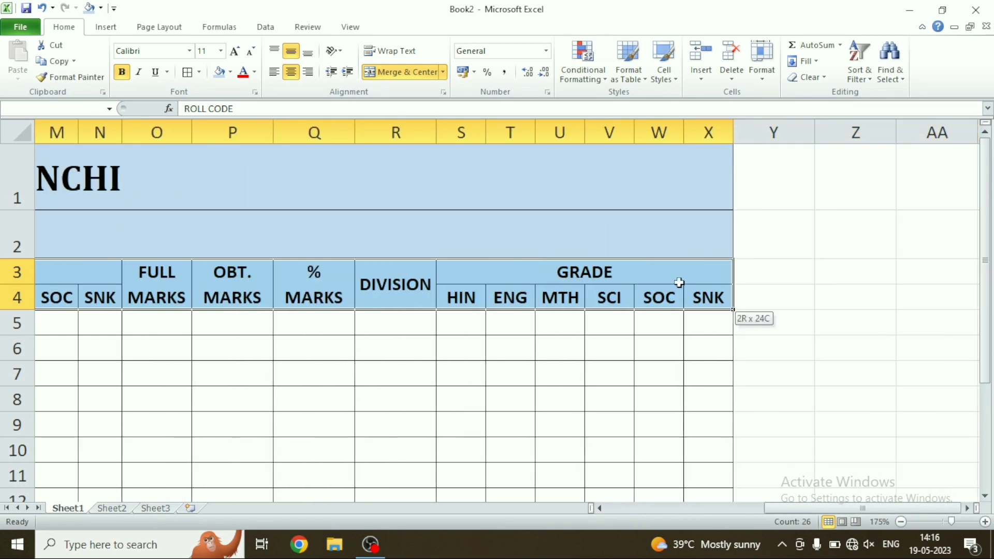
pyautogui.moveTo(989, 273); pyautogui.dragTo(668, 284)
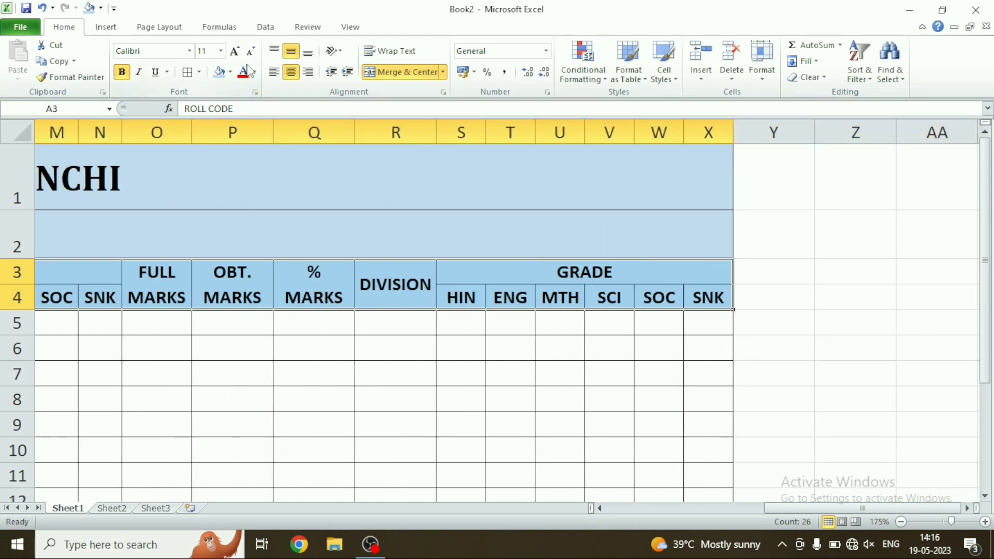
pyautogui.click(230, 72)
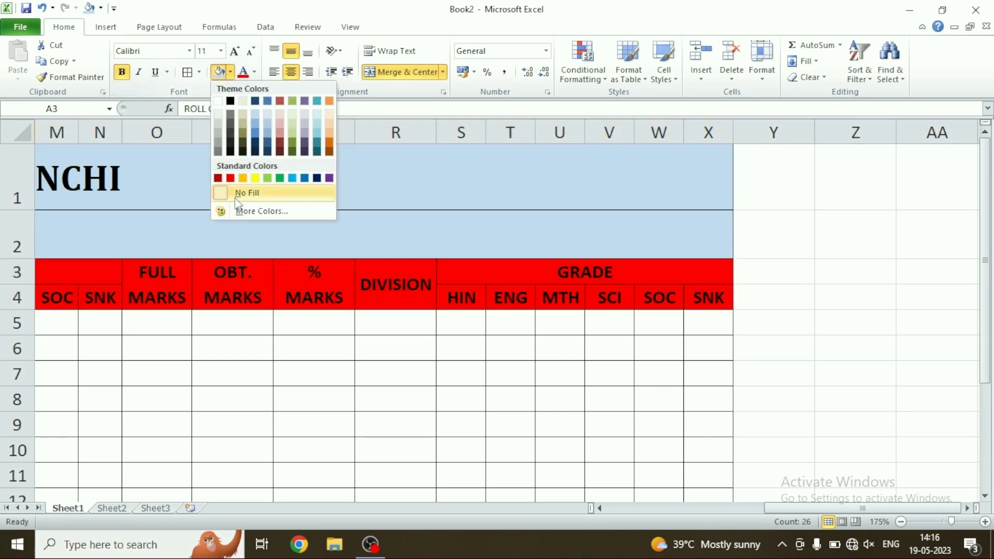
pyautogui.click(255, 178)
# Step: Widen column A to fit the ROLL CODE header
pyautogui.click(343, 399)
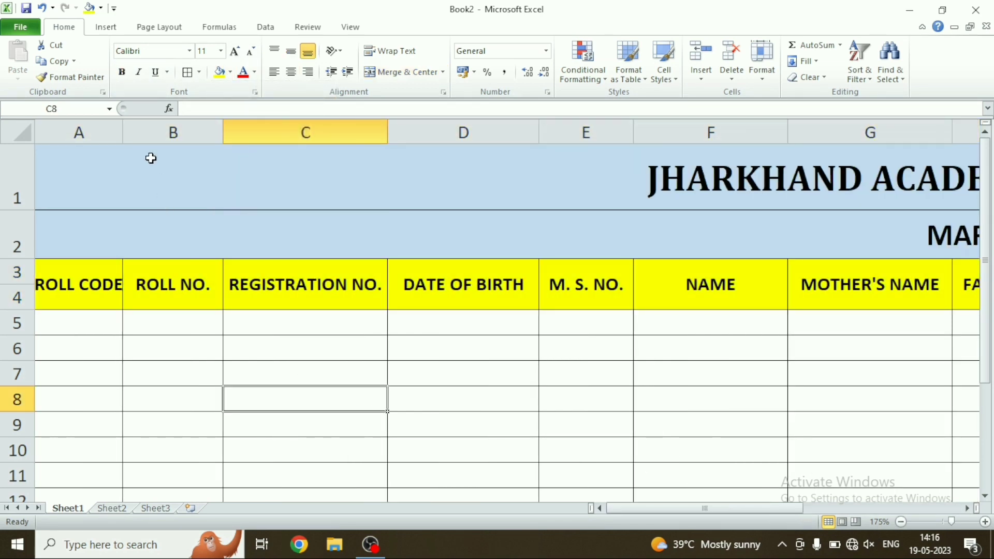
pyautogui.moveTo(123, 132); pyautogui.dragTo(130, 131)
pyautogui.click(279, 337)
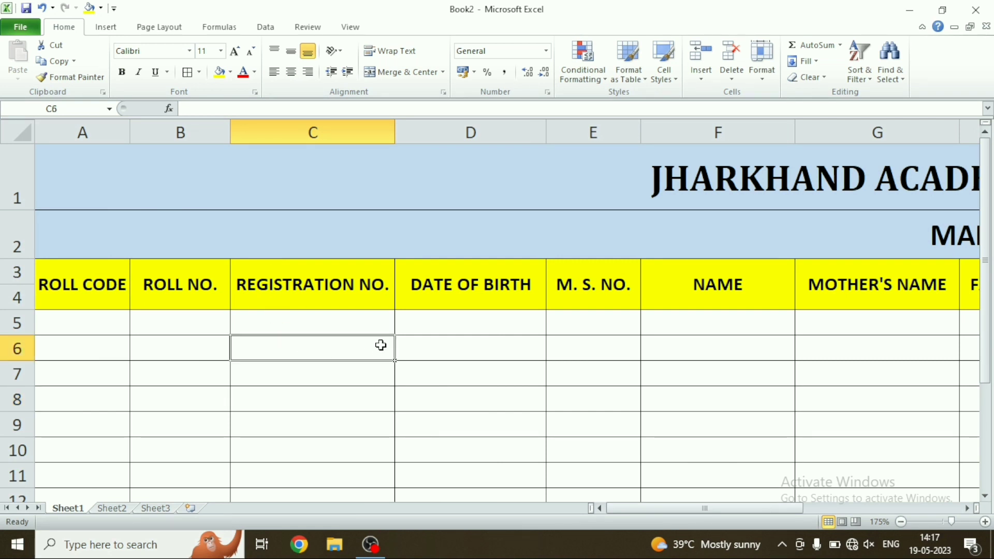
# Step: Enter the roll code 21019 in cell A5
pyautogui.keyDown('ctrl'); pyautogui.scroll(-1, 396, 335); pyautogui.keyUp('ctrl')
pyautogui.keyDown('ctrl'); pyautogui.scroll(-1, 396, 335); pyautogui.keyUp('ctrl')
pyautogui.keyDown('ctrl'); pyautogui.scroll(-1, 396, 337); pyautogui.keyUp('ctrl')
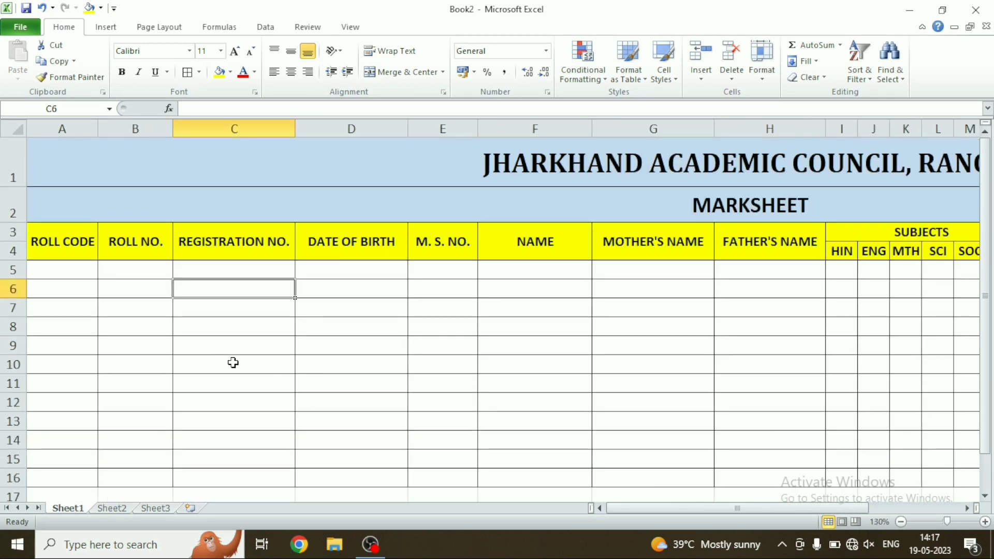
pyautogui.click(73, 276)
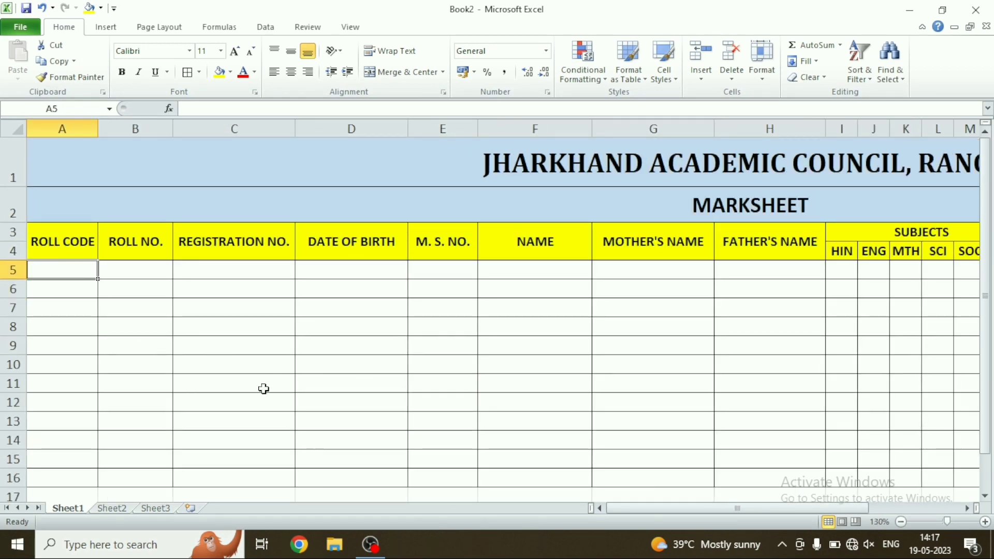
pyautogui.write('21019')
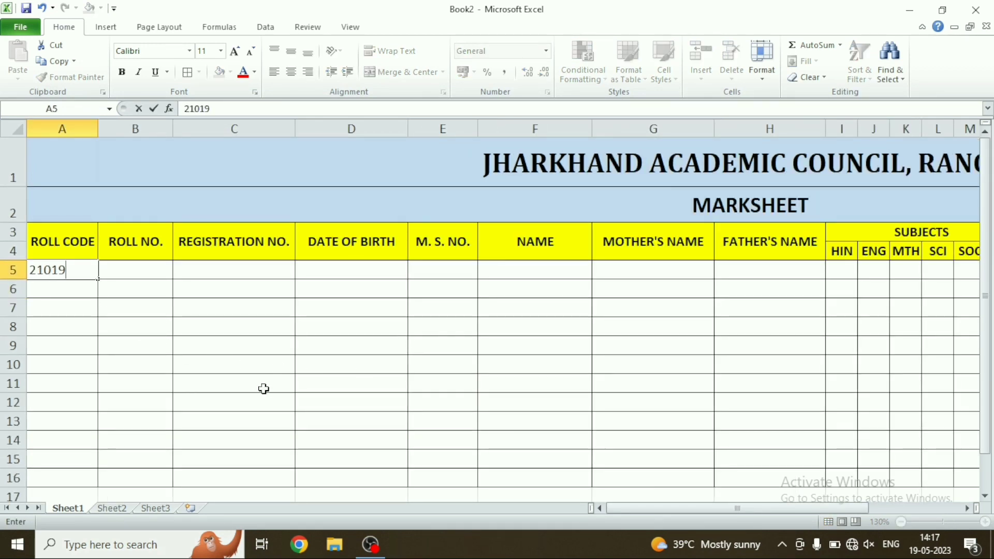
pyautogui.press('Return')
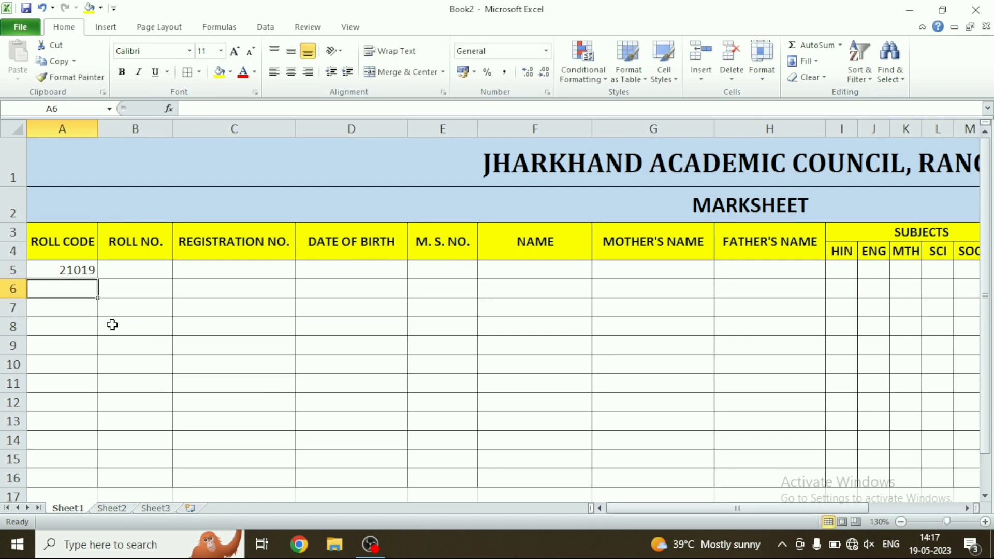
# Step: Fill 21019 down from A5 to A16 and centre the roll codes
pyautogui.moveTo(56, 269); pyautogui.dragTo(65, 473)
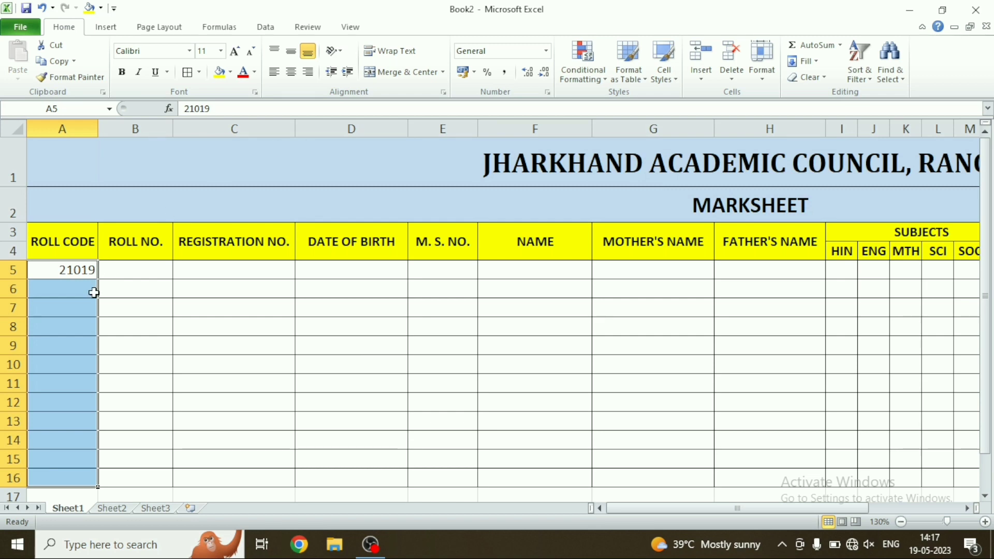
pyautogui.moveTo(71, 270); pyautogui.dragTo(71, 474)
pyautogui.scroll(2, 75, 441)
pyautogui.moveTo(78, 199); pyautogui.dragTo(81, 453)
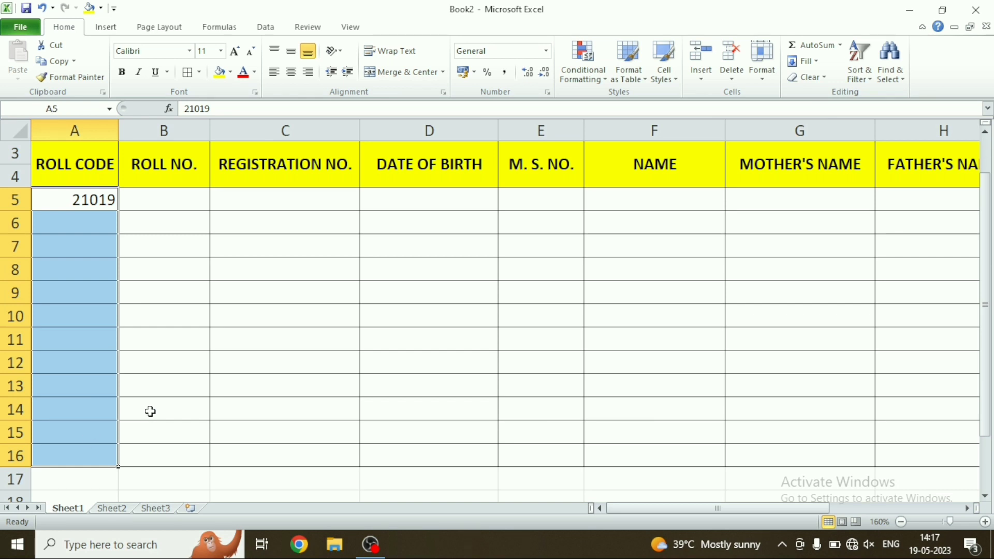
pyautogui.hotkey('ctrl', 'd')
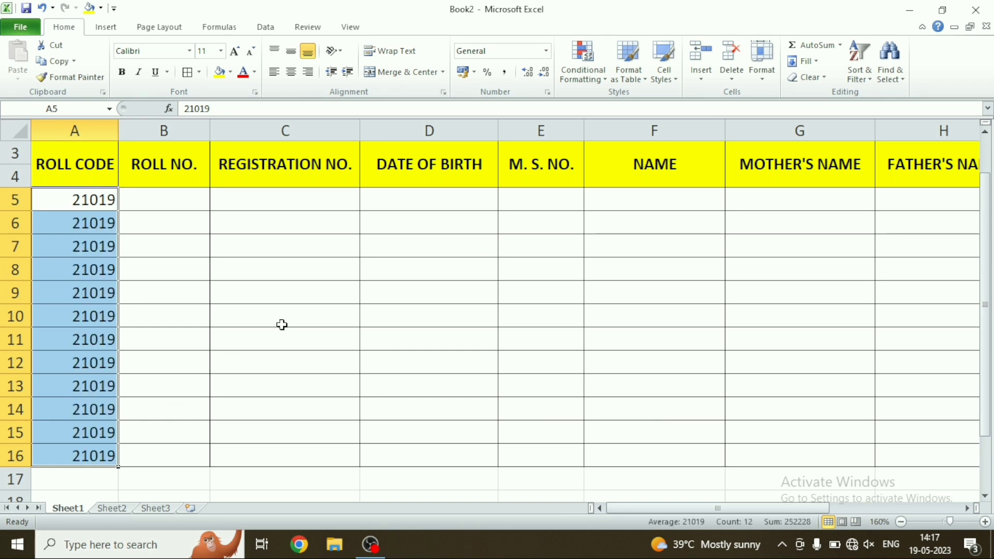
pyautogui.click(291, 72)
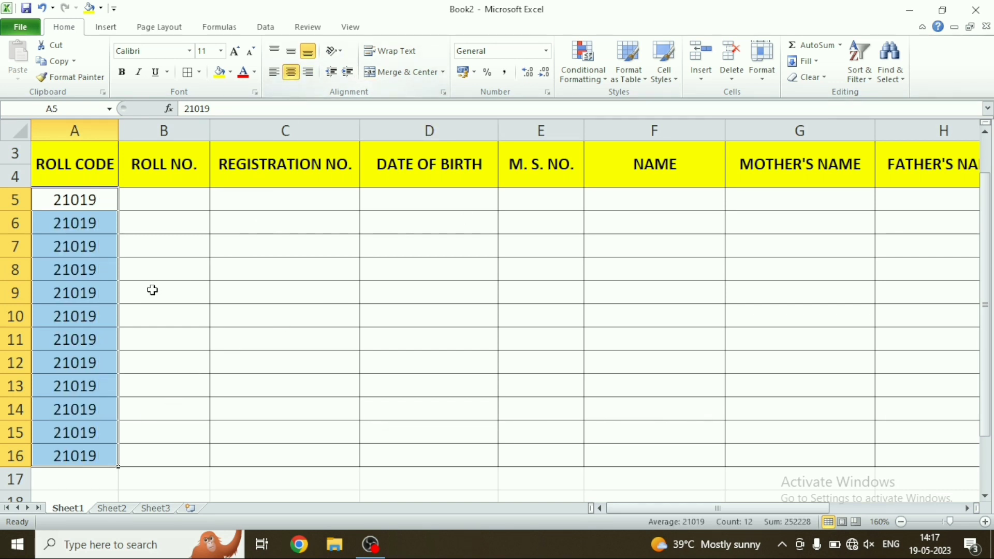
pyautogui.click(156, 199)
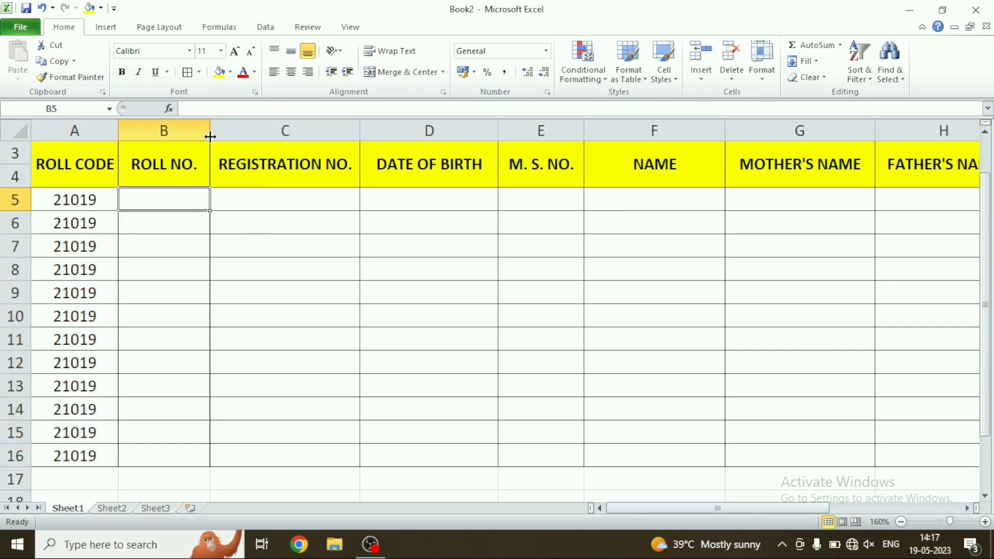
# Step: Enter '0001 in B5 so the leading zeros are kept
pyautogui.moveTo(210, 132); pyautogui.dragTo(219, 132)
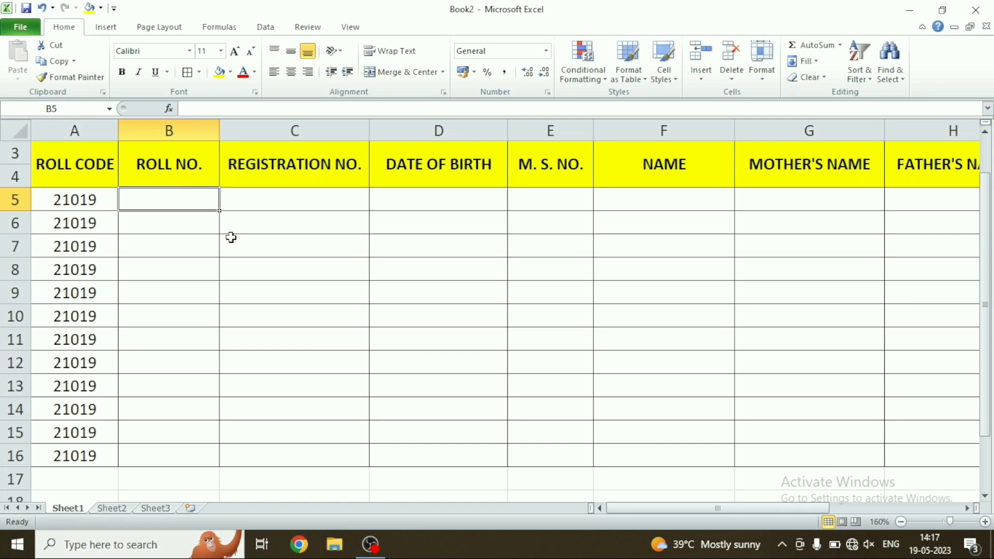
pyautogui.write('0001')
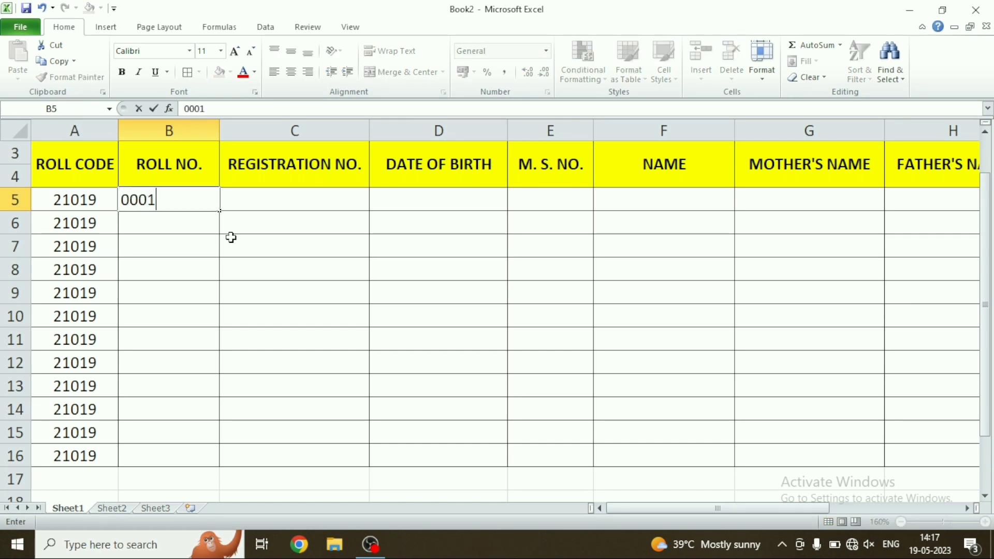
pyautogui.press('Return')
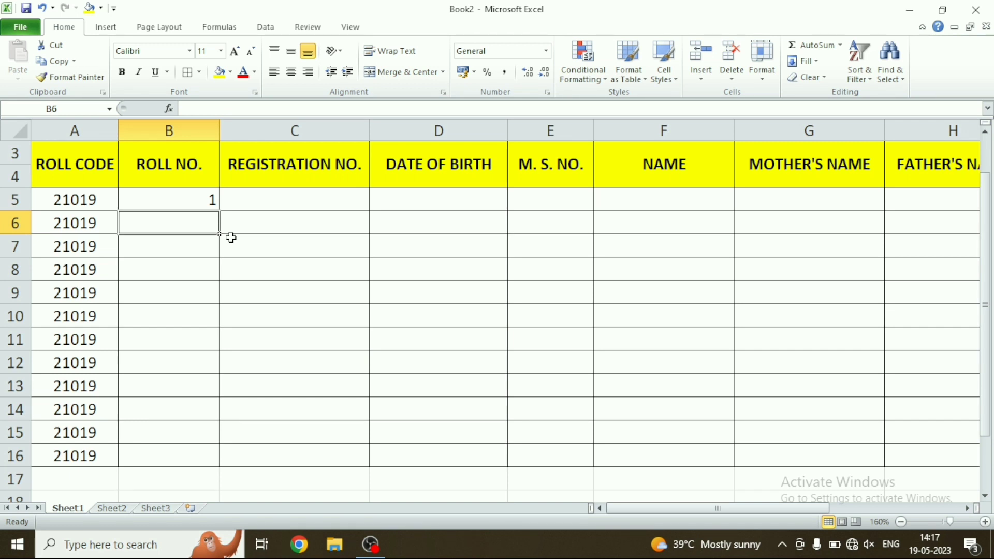
pyautogui.press('Up')
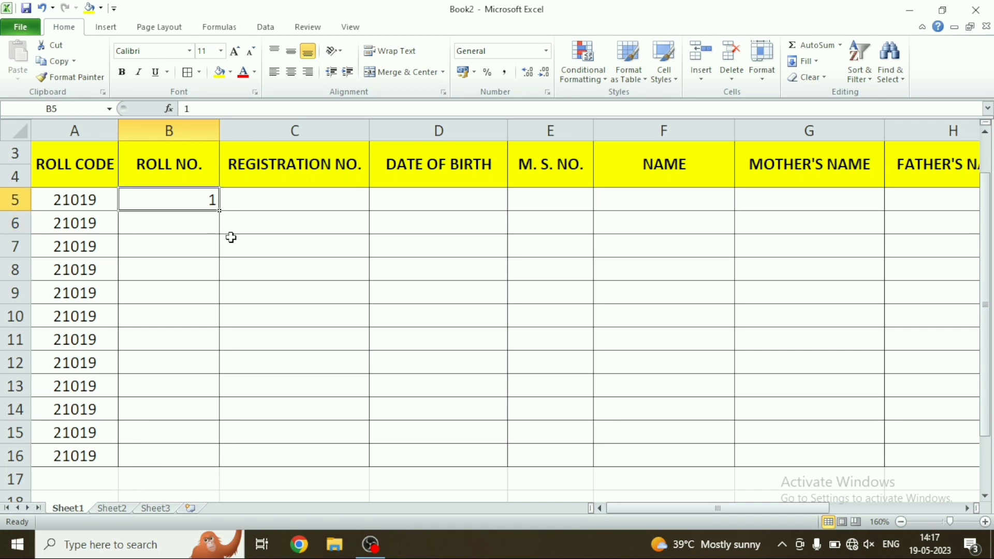
pyautogui.write("'")
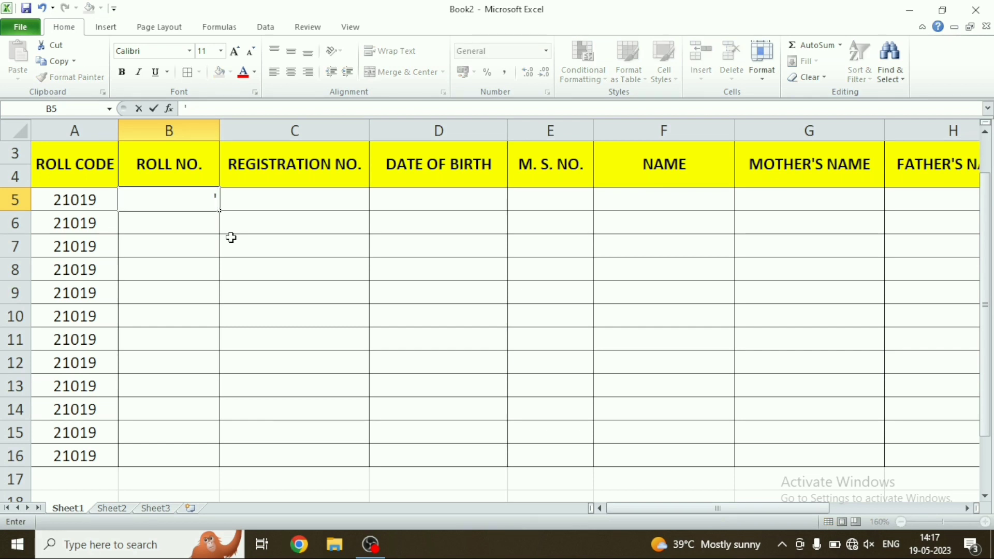
pyautogui.write('0001')
pyautogui.press('Return')
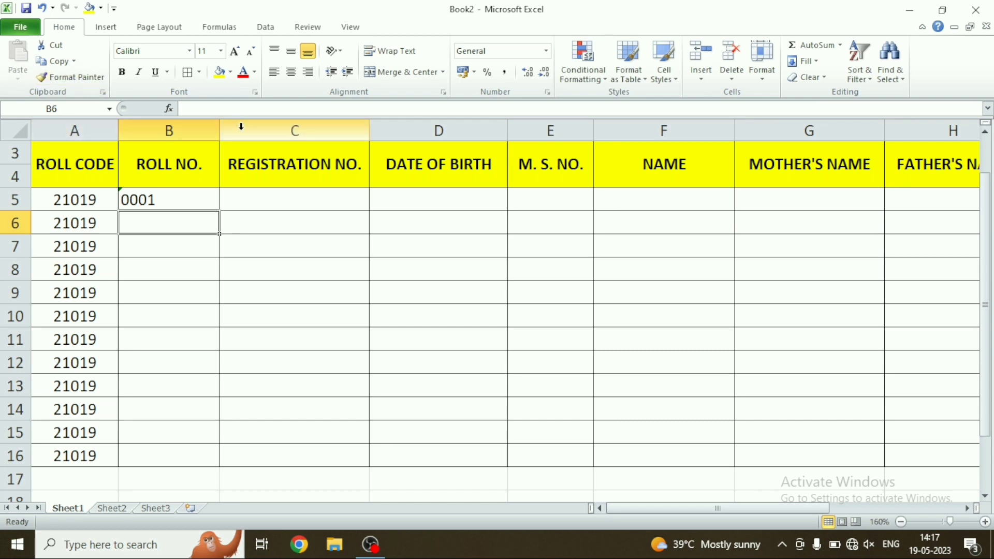
# Step: Fill roll numbers 0002 through 0012 down column B to row 16
pyautogui.moveTo(220, 134); pyautogui.dragTo(202, 135)
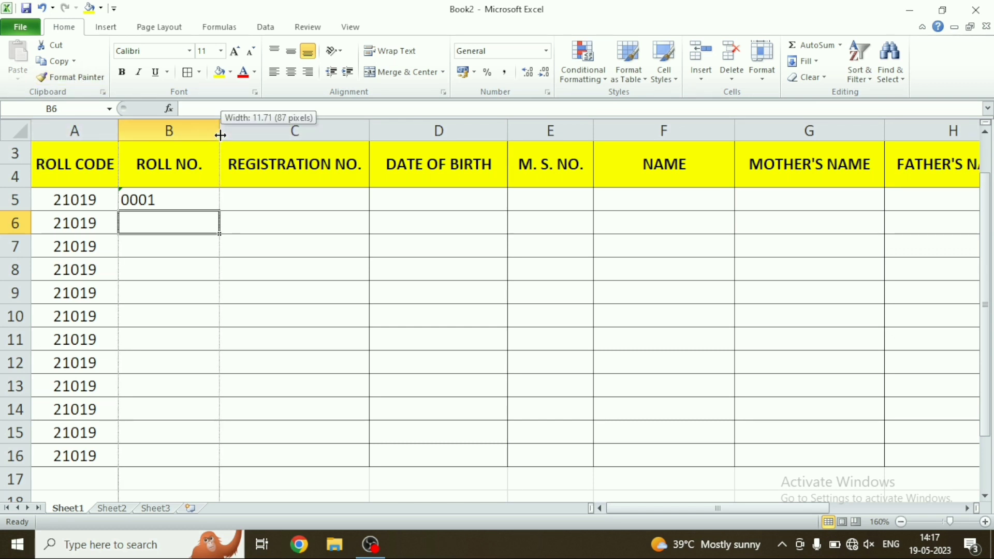
pyautogui.click(135, 199)
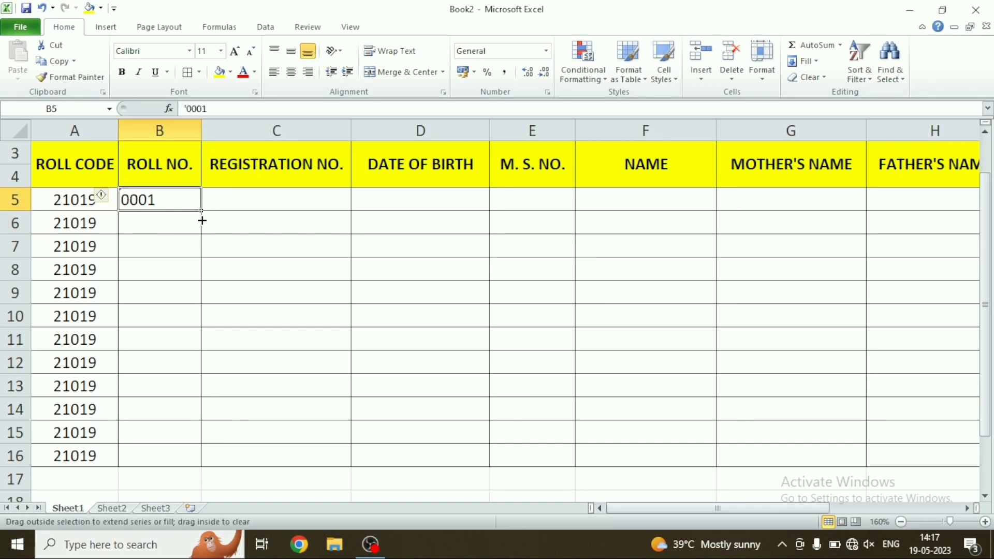
pyautogui.moveTo(204, 212); pyautogui.dragTo(201, 463)
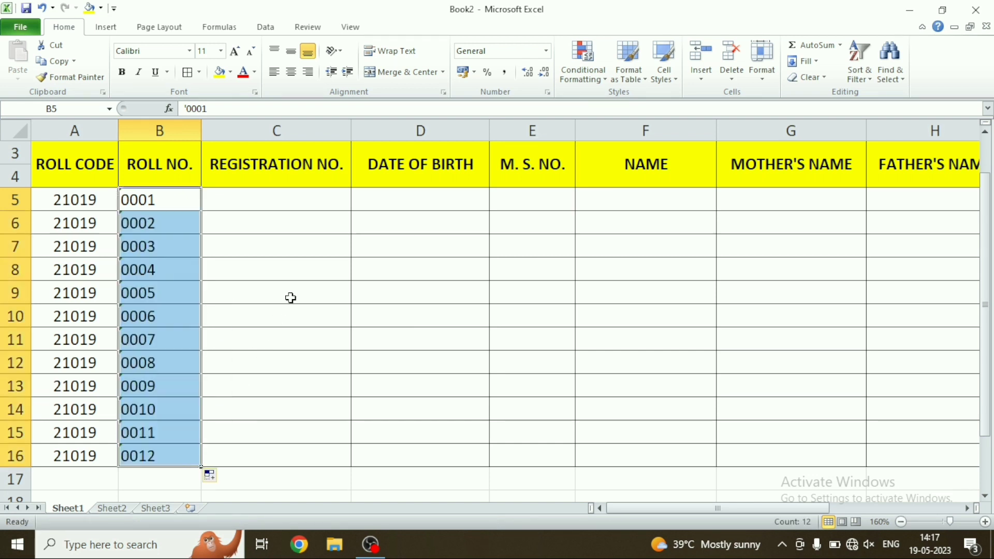
pyautogui.click(284, 202)
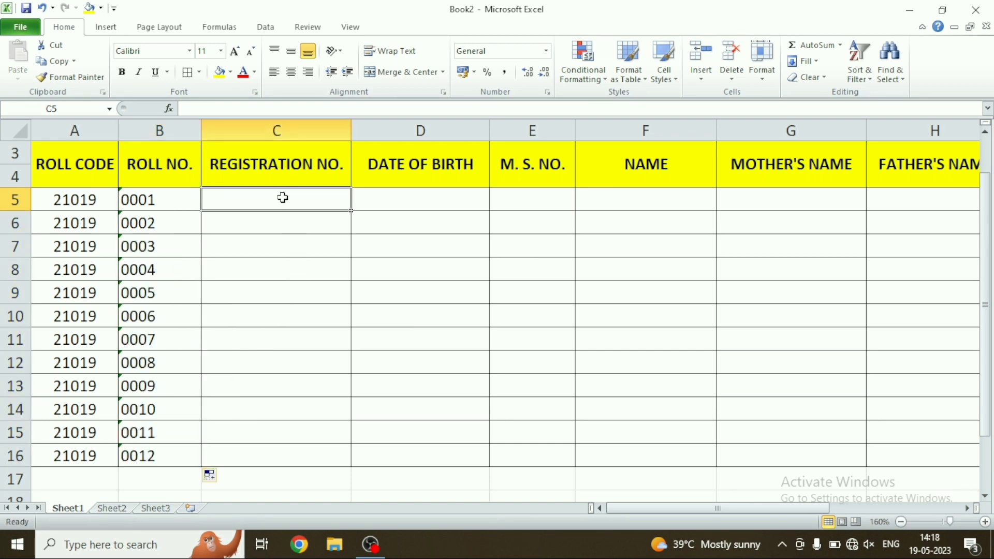
# Step: Type the first registration number, 21019-RS-202, into cell C5
# Step: Enter the first registration number in C5 and fill the series down to C16
pyautogui.write('2')
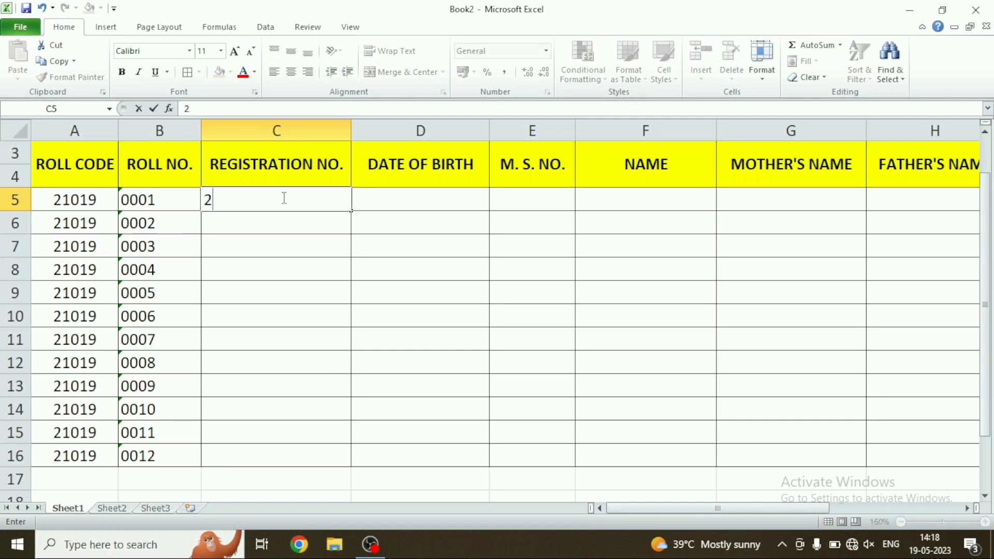
pyautogui.write('1019')
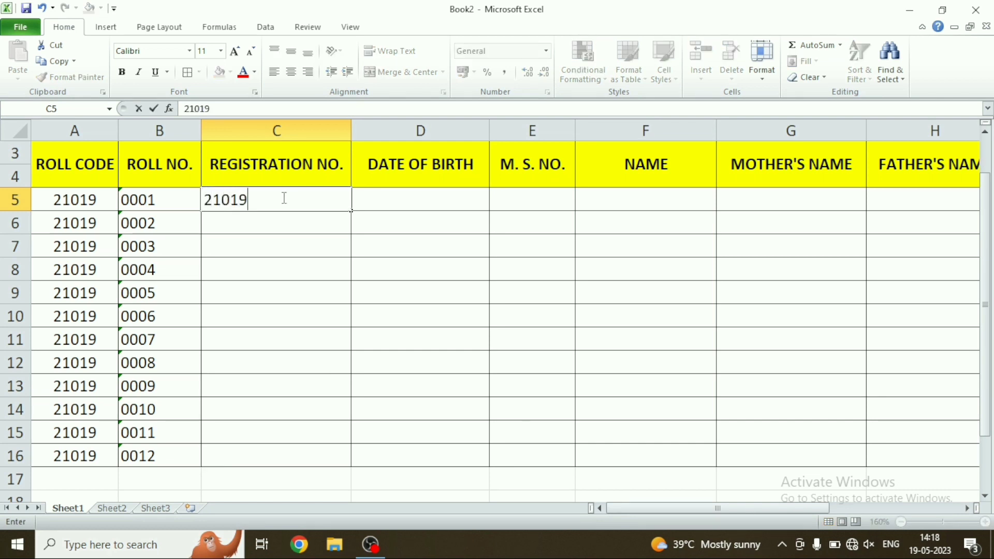
pyautogui.write('-RS-')
pyautogui.write('2023')
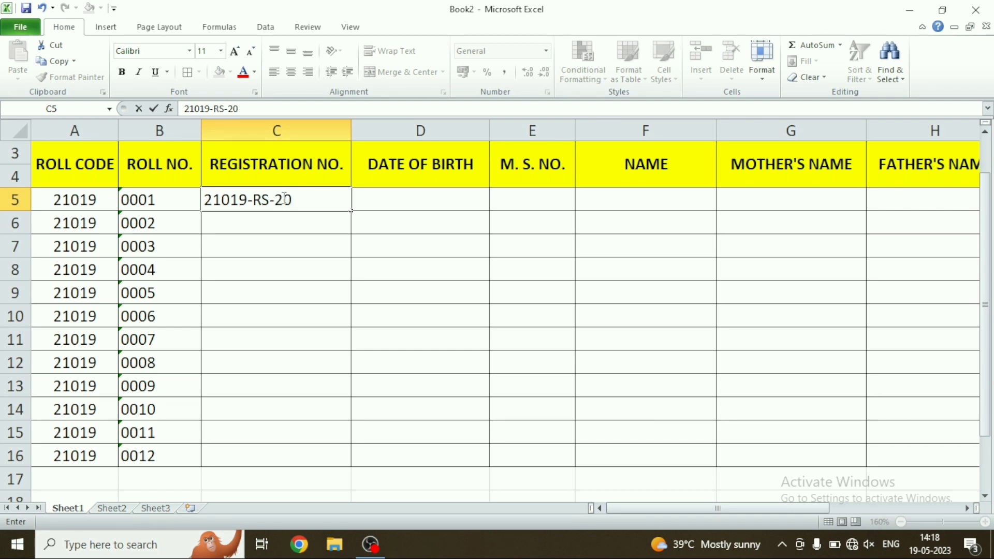
# Step: Type the first registration number, 21019-RS-202, into cell C5
# Step: Enter the first registration number in C5 and fill the series down to C16
pyautogui.write('23')
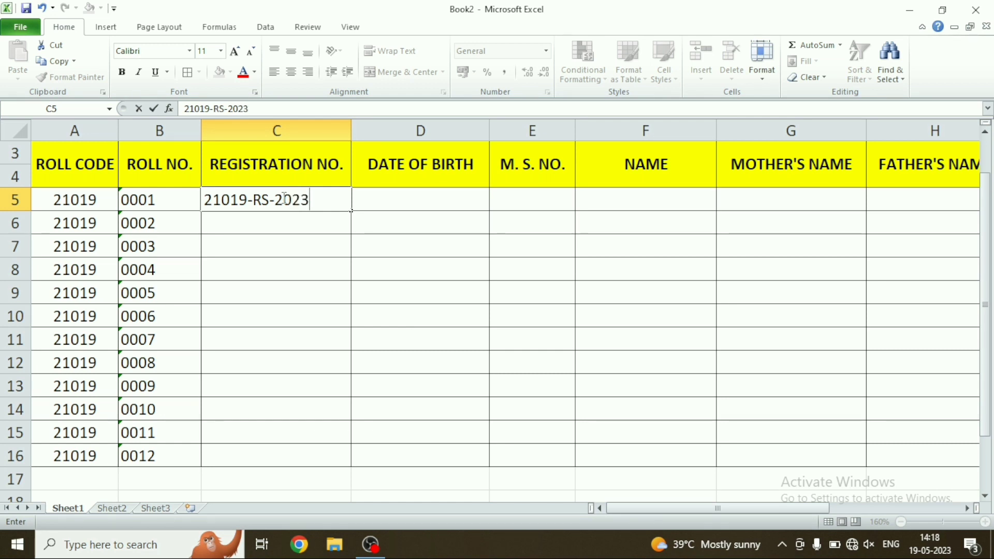
pyautogui.press('Return')
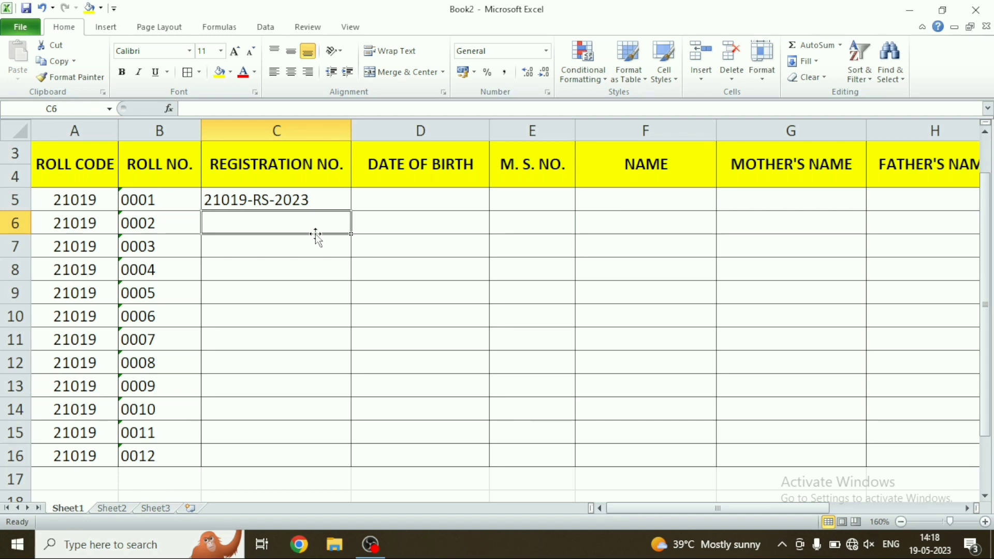
pyautogui.click(276, 197)
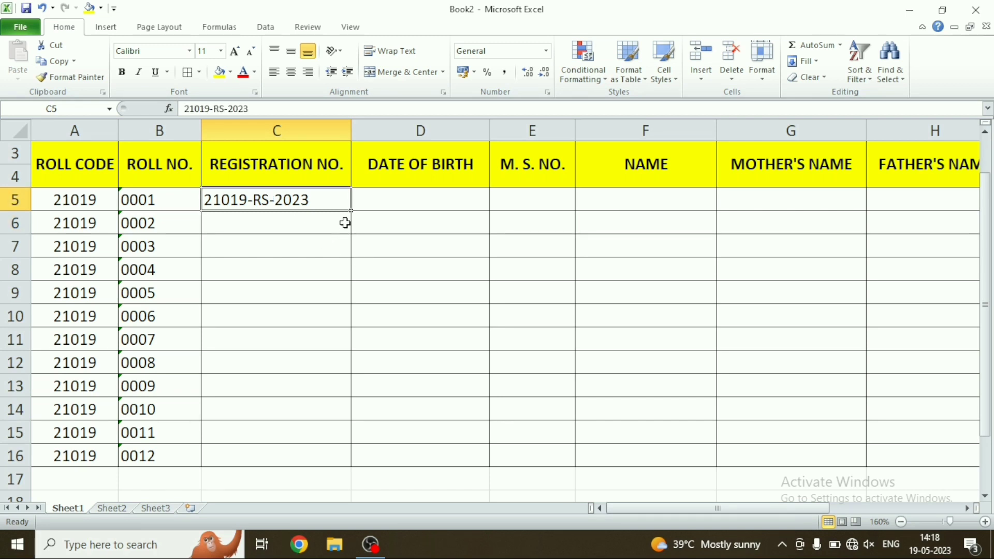
pyautogui.moveTo(354, 213); pyautogui.dragTo(355, 469)
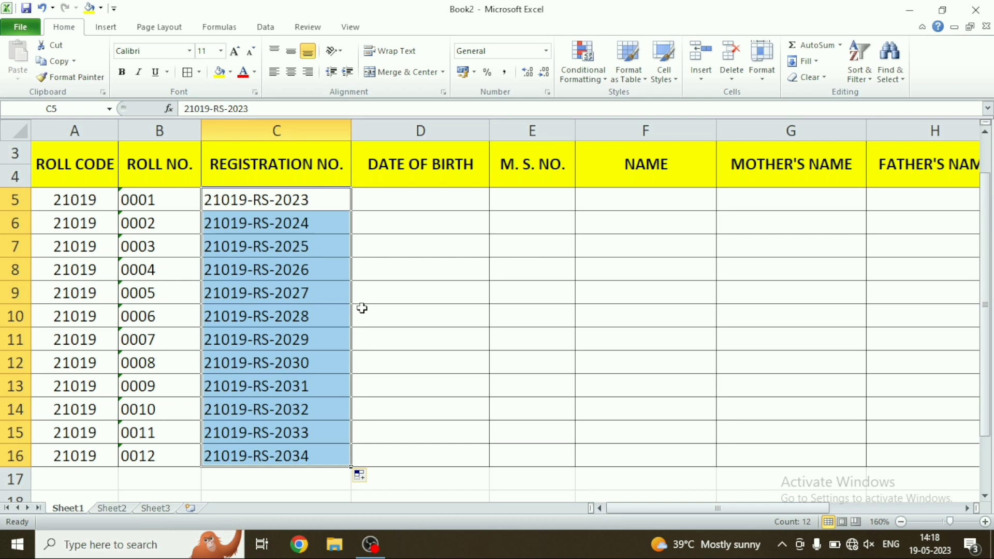
pyautogui.click(299, 213)
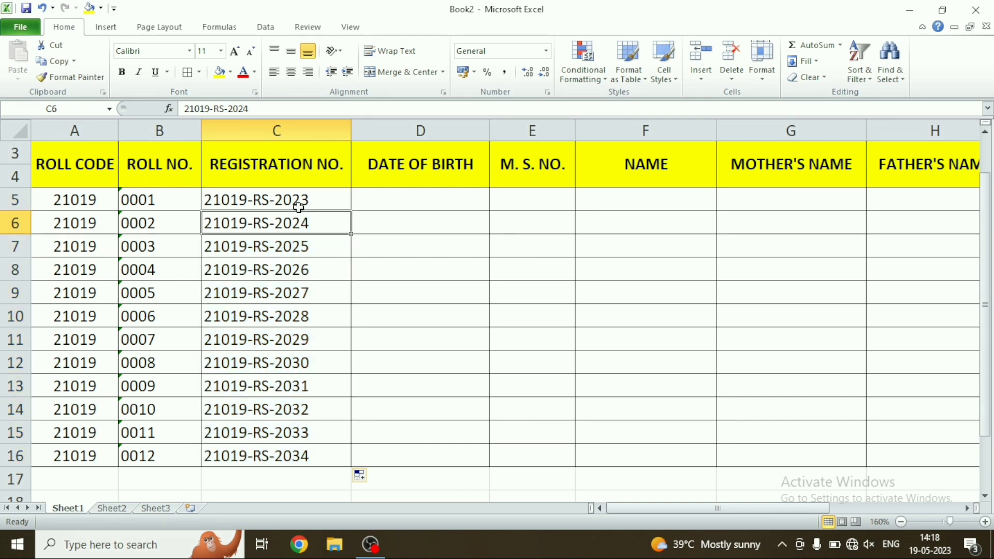
# Step: Correct C5's registration number to end in -20 and refill the series through C16
pyautogui.doubleClick(294, 200)
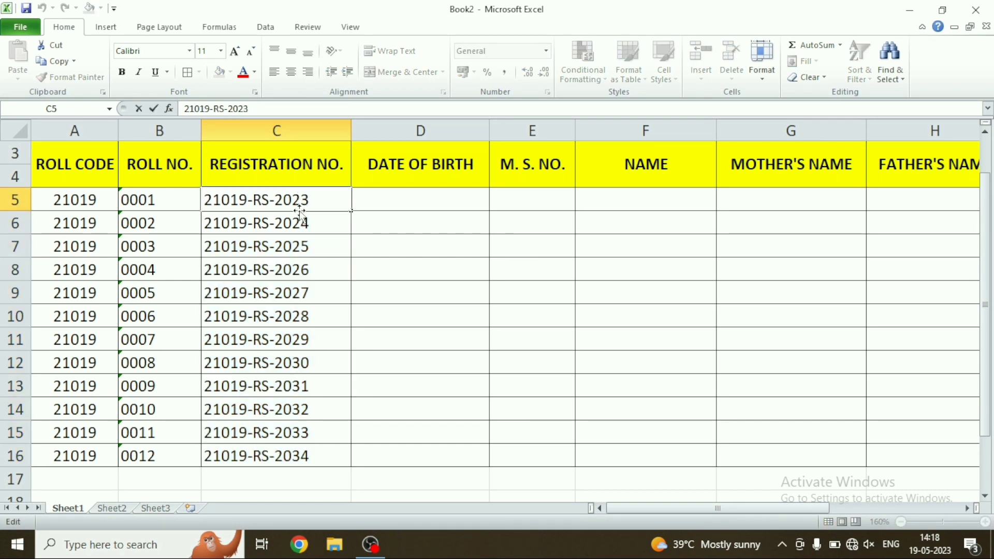
pyautogui.press('BackSpace')
pyautogui.press('BackSpace')
pyautogui.press('BackSpace')
pyautogui.write('2')
pyautogui.write('0')
pyautogui.press('Return')
pyautogui.click(331, 203)
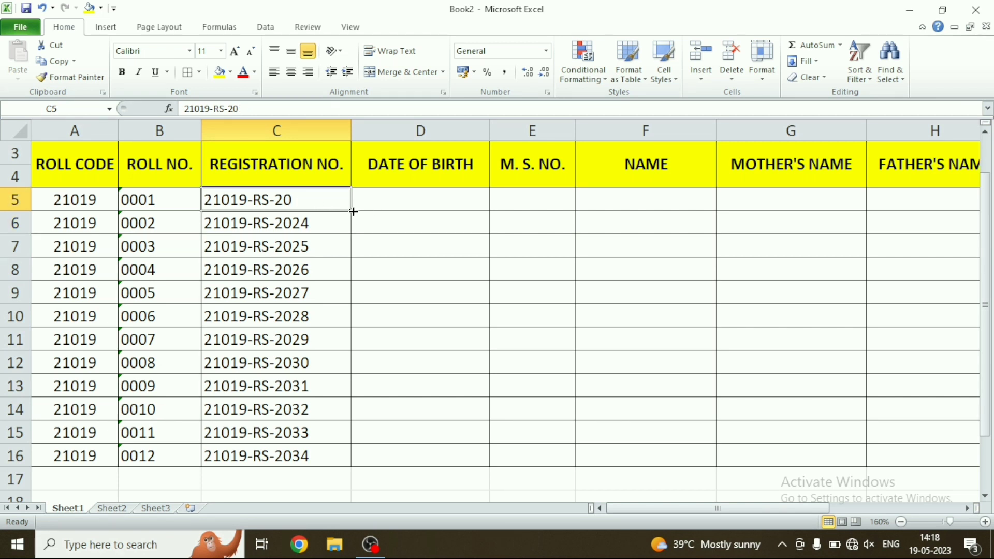
pyautogui.moveTo(350, 211); pyautogui.dragTo(350, 465)
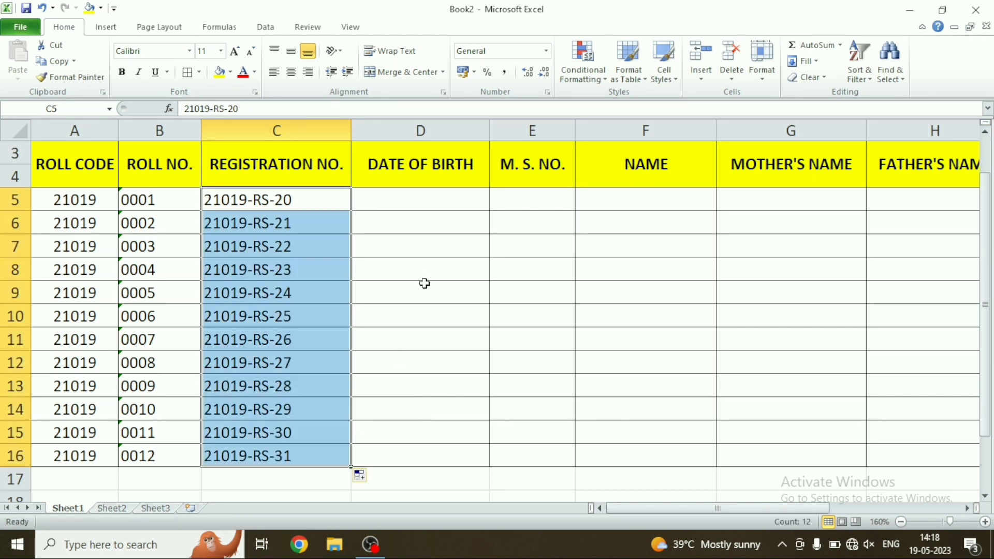
pyautogui.click(391, 199)
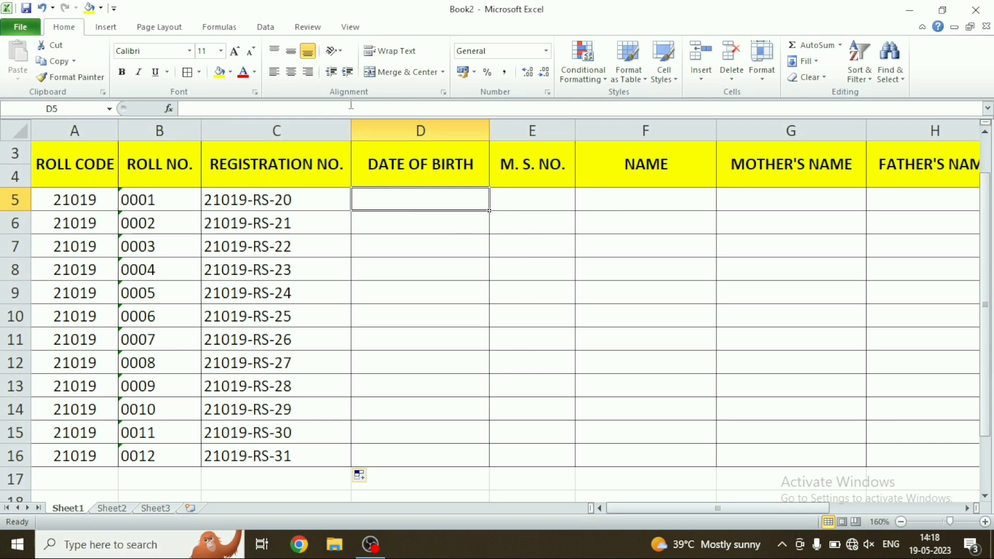
# Step: Enter dates of birth 02-02-2003 and 01-03-2005 in D5 and D6
pyautogui.click(351, 130)
pyautogui.write('02-02-')
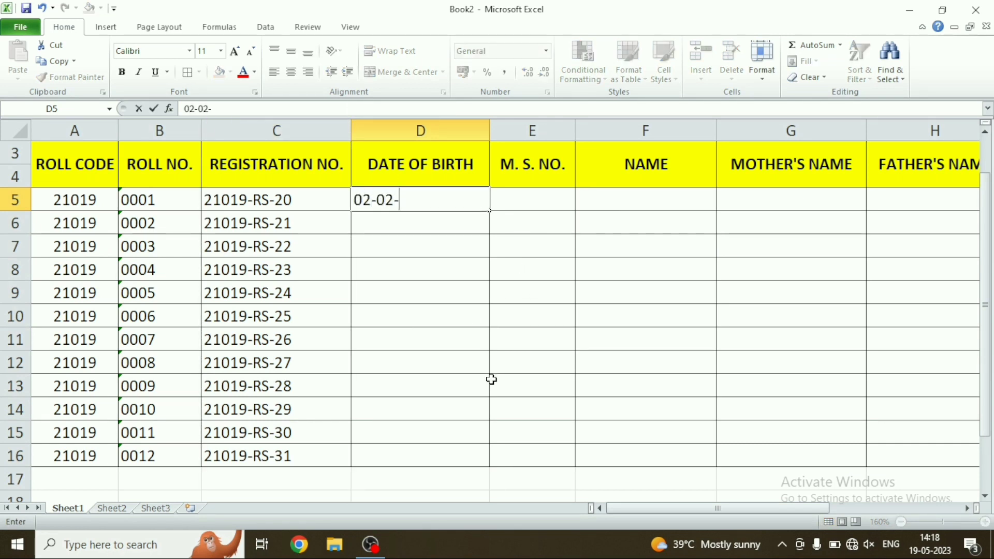
pyautogui.write('2003')
pyautogui.press('Return')
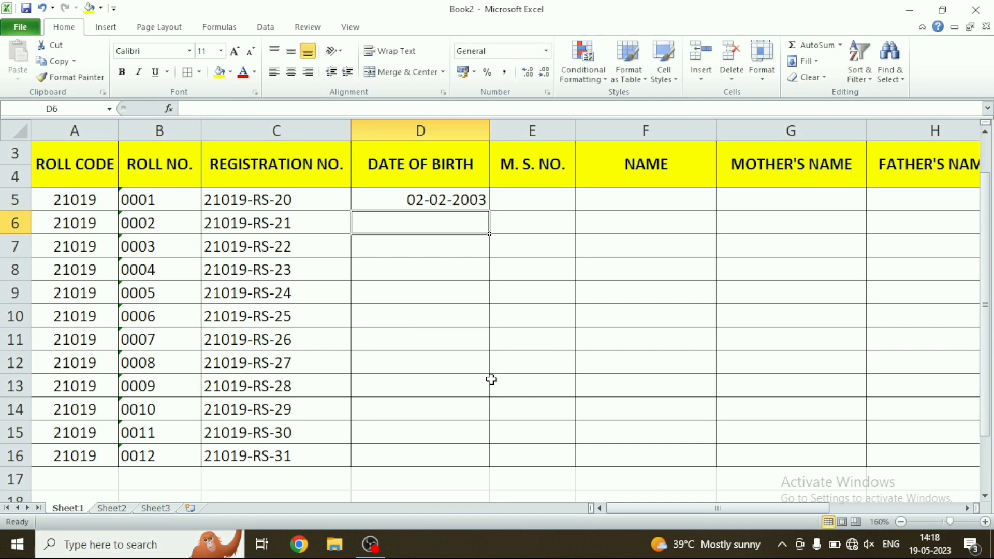
pyautogui.write('01-')
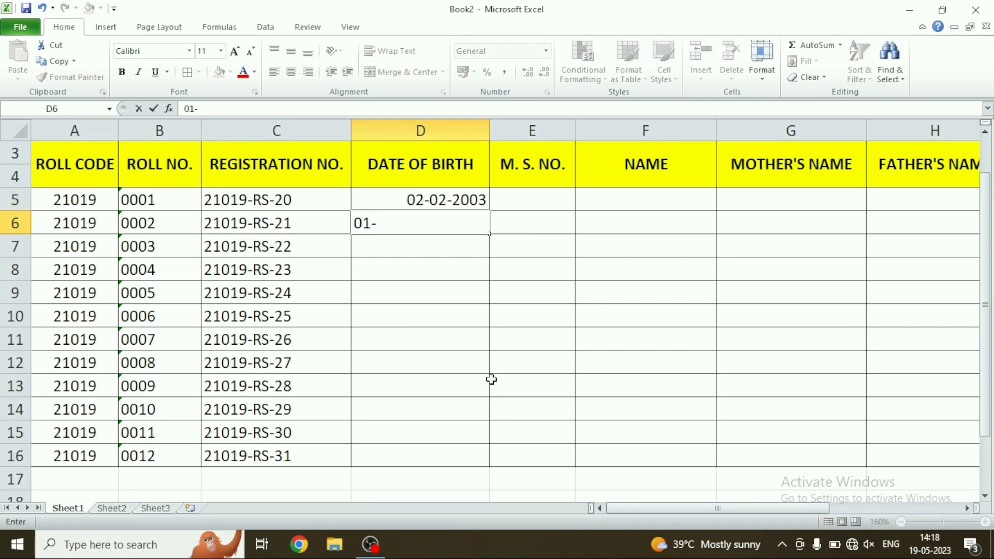
pyautogui.write('03-2005')
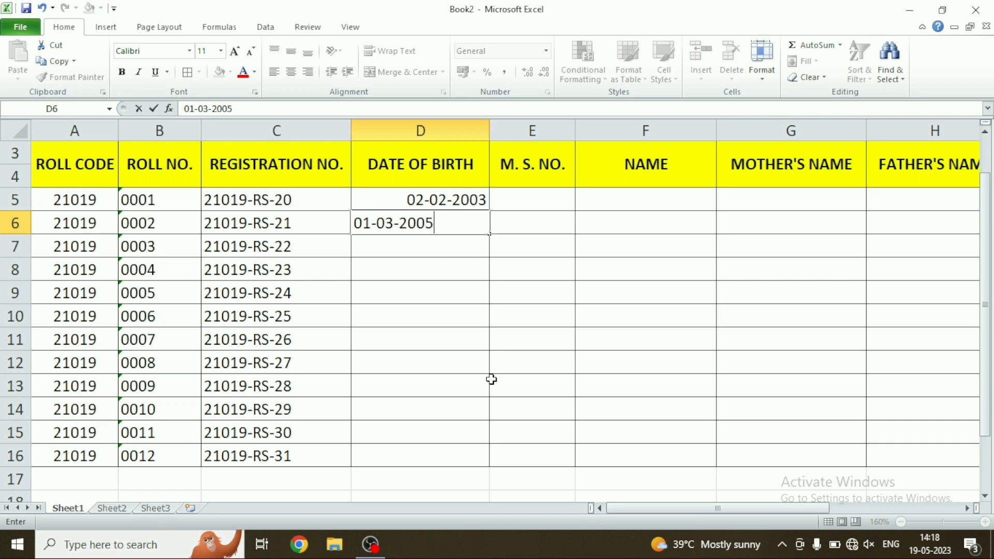
pyautogui.press('Return')
# Step: Enter dates of birth 14-02-2005, 16-01-2001 and 04-06-2006 in D7 through D9
pyautogui.write('14')
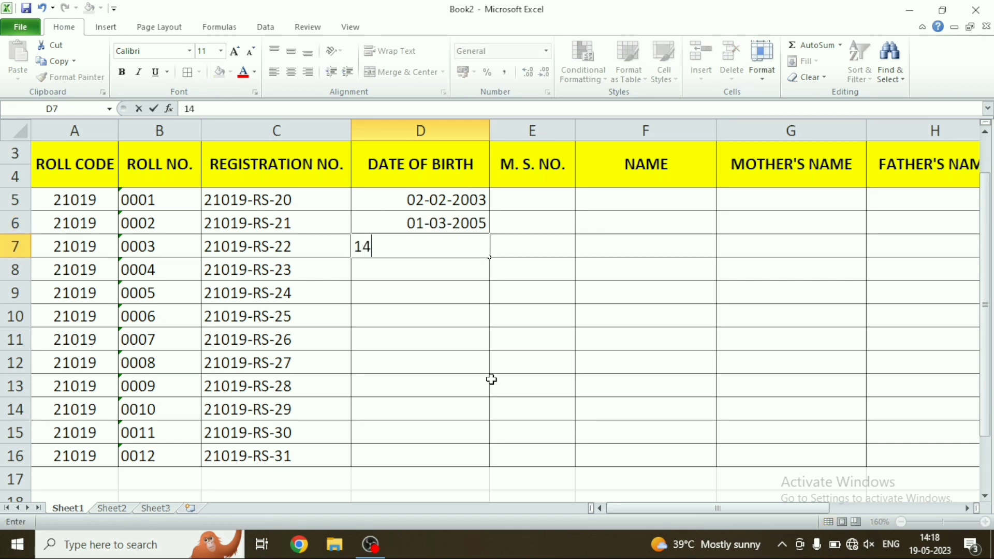
pyautogui.write('-02-+2')
pyautogui.write('005')
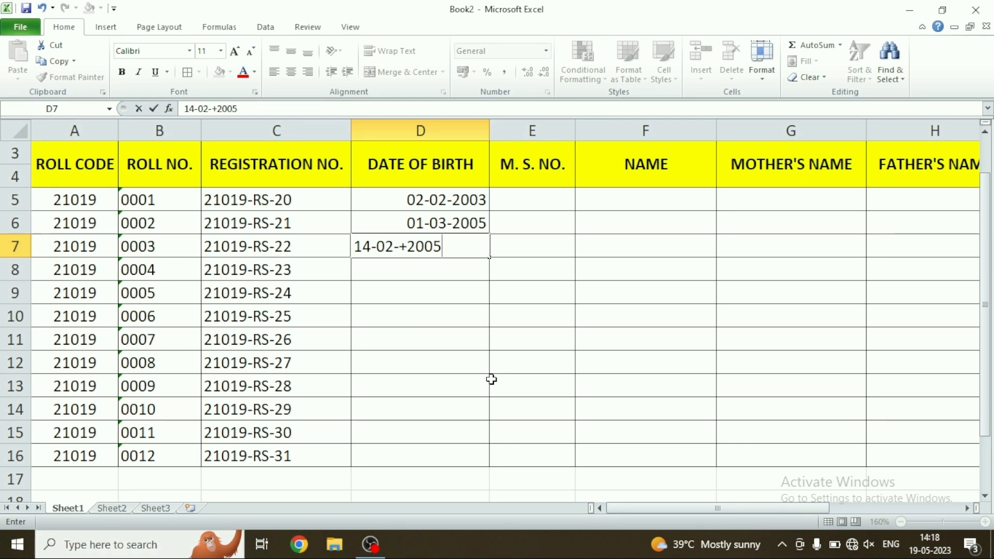
pyautogui.press('BackSpace')
pyautogui.press('BackSpace')
pyautogui.press('BackSpace')
pyautogui.press('BackSpace')
pyautogui.write('2005')
pyautogui.press('Return')
pyautogui.write('1')
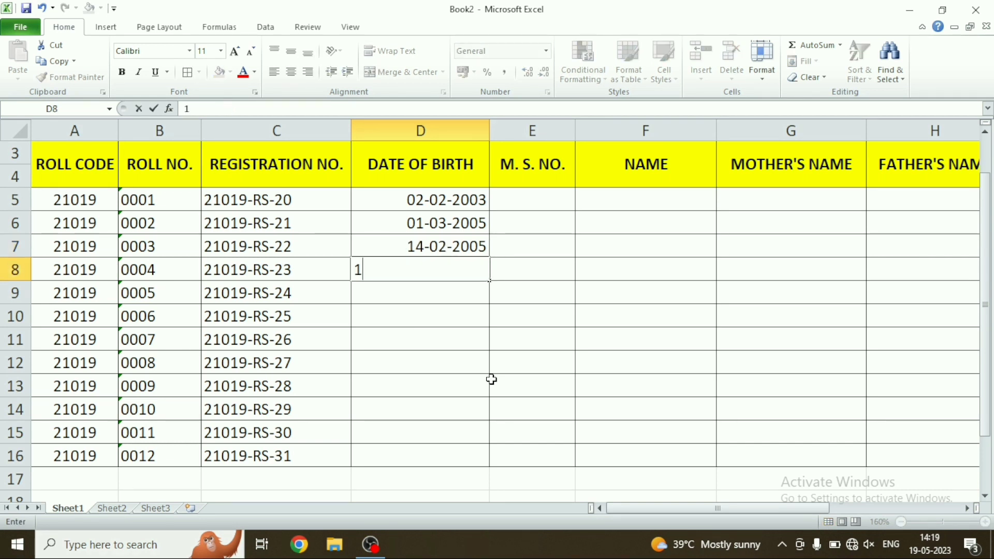
pyautogui.write('6/')
pyautogui.write('01')
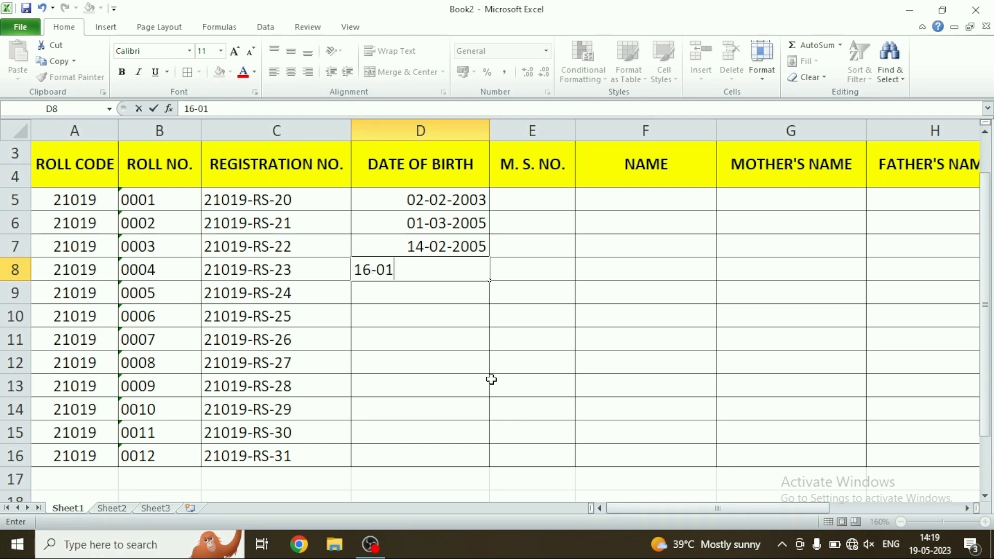
pyautogui.write('2001')
pyautogui.press('Return')
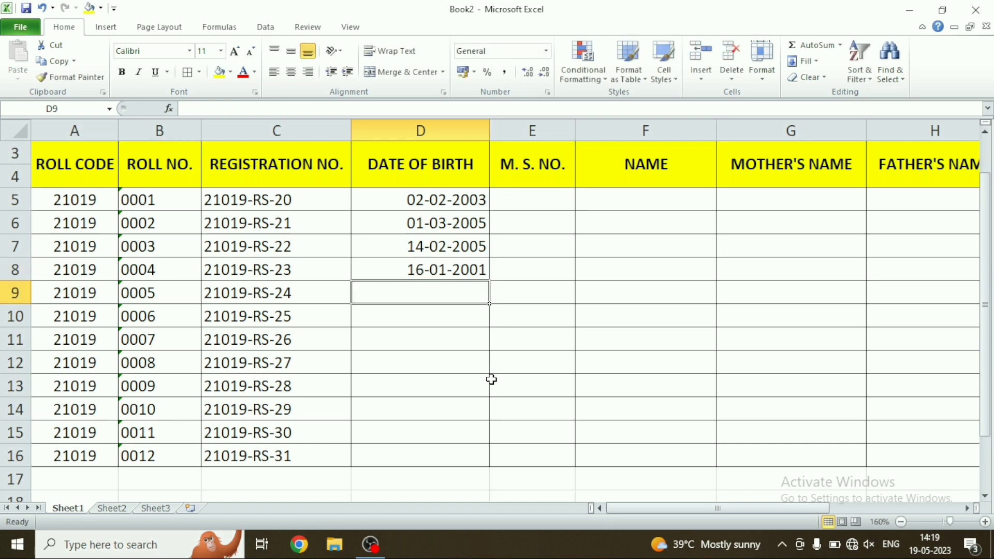
pyautogui.write('04')
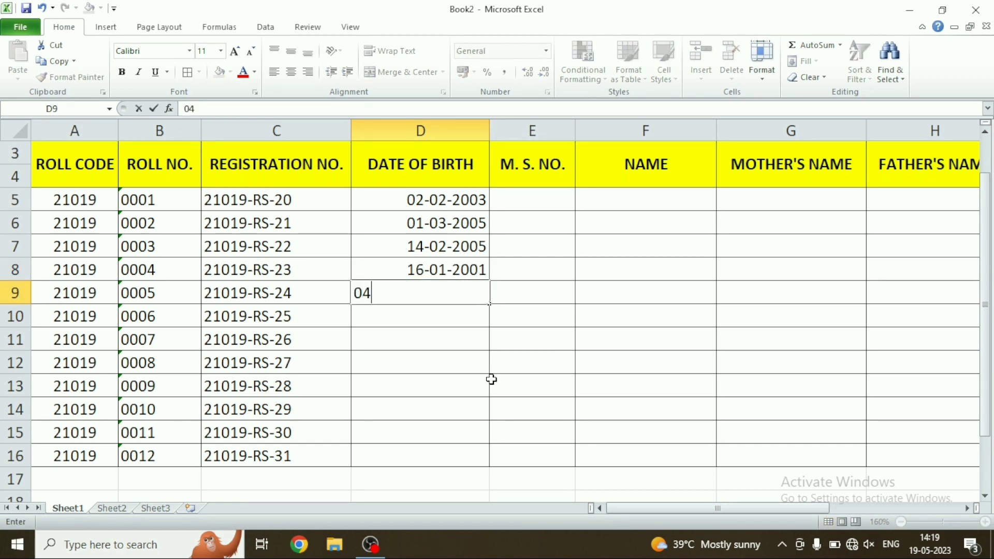
pyautogui.write('/')
pyautogui.write('06-2')
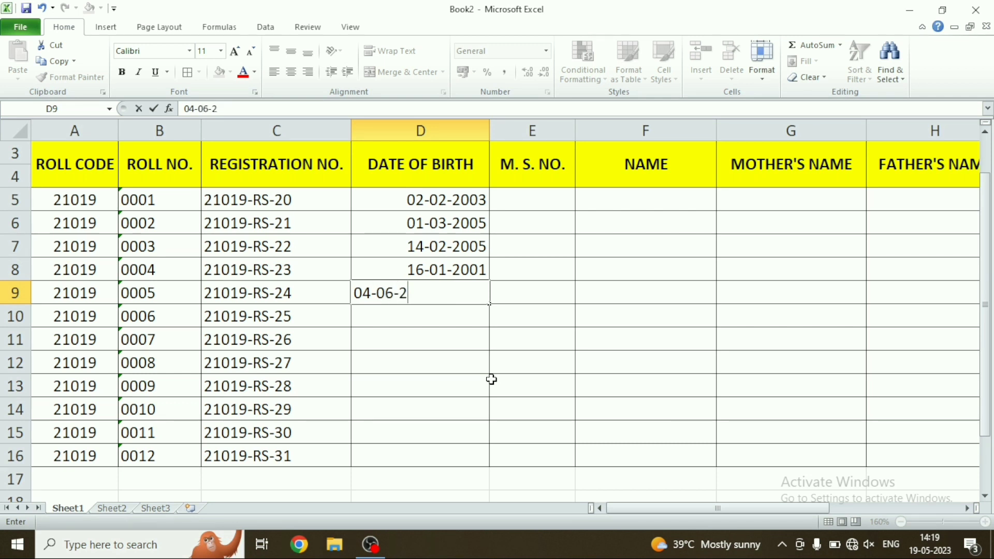
pyautogui.write('006')
pyautogui.press('Return')
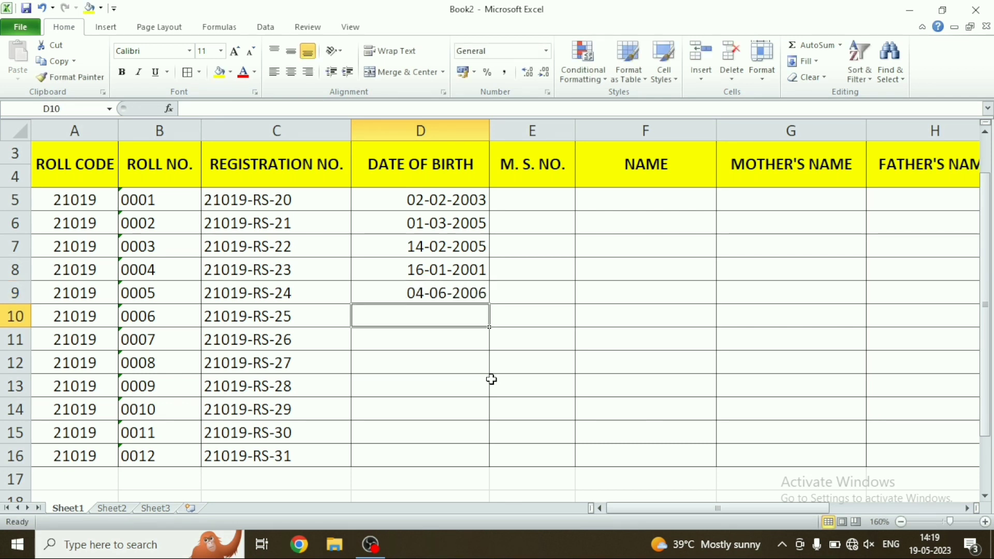
# Step: Enter the first two M. S. numbers in column E and fill the series down to row 16
pyautogui.click(544, 210)
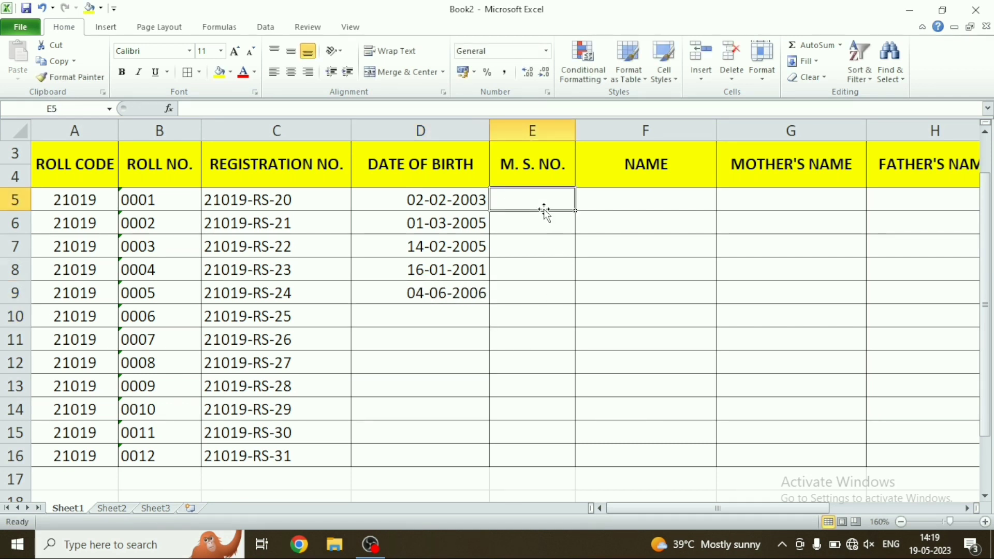
pyautogui.write('98574')
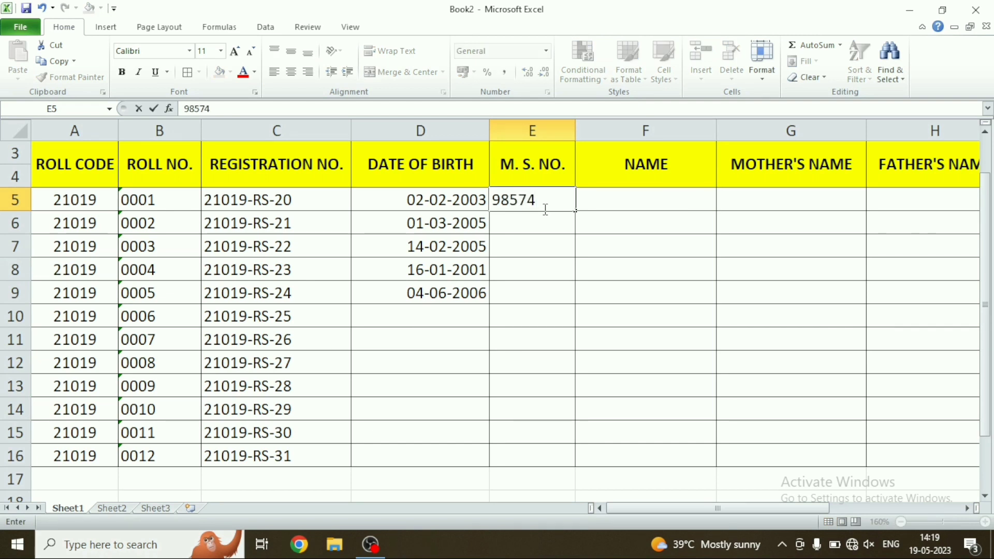
pyautogui.write('6')
pyautogui.press('Return')
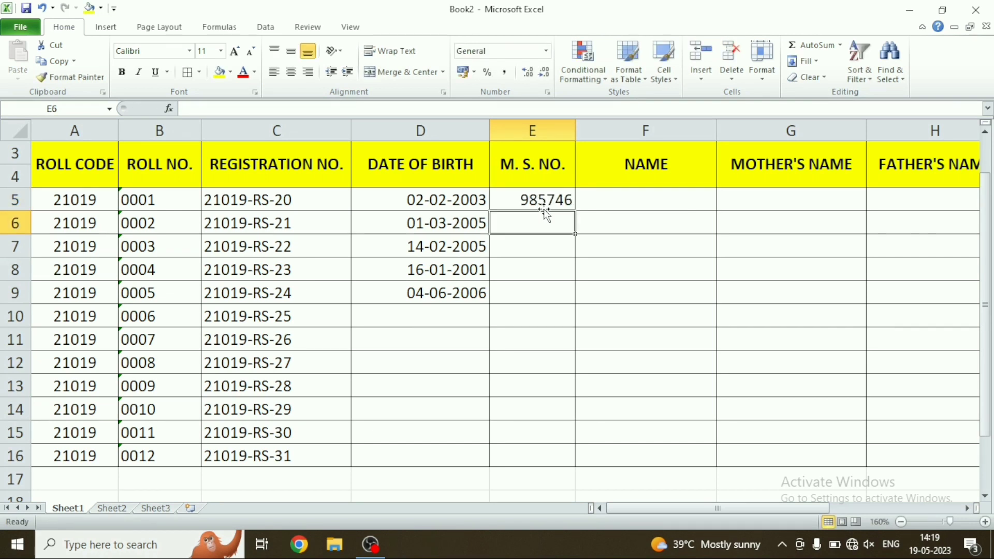
pyautogui.write('8745')
pyautogui.press('BackSpace')
pyautogui.press('BackSpace')
pyautogui.press('BackSpace')
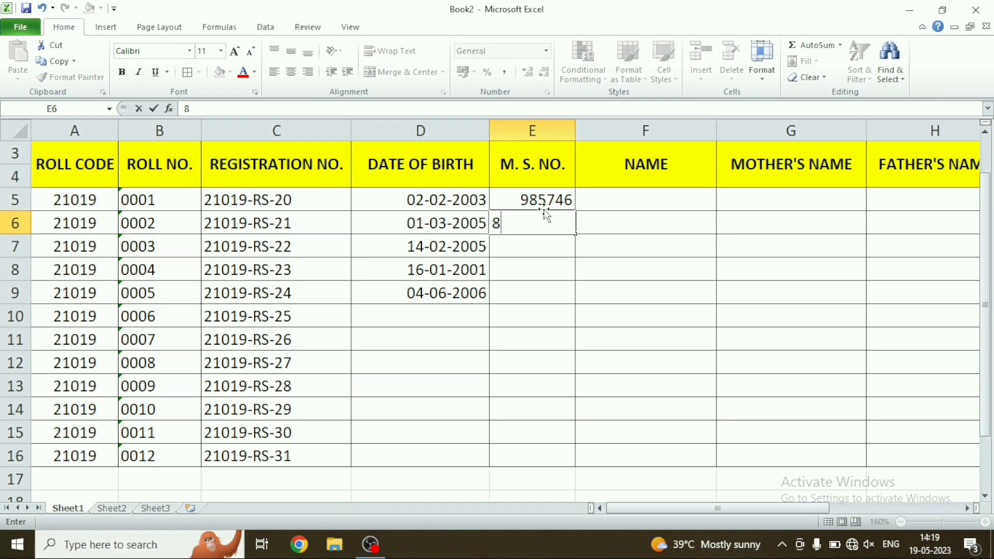
pyautogui.press('BackSpace')
pyautogui.write('8')
pyautogui.write('57')
pyautogui.write('47')
pyautogui.press('Return')
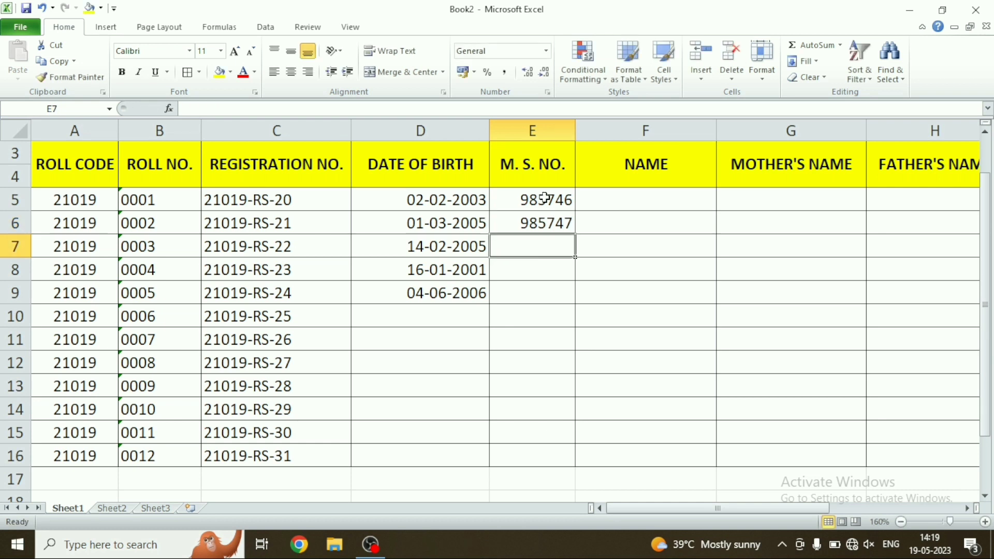
pyautogui.moveTo(544, 196); pyautogui.dragTo(588, 453)
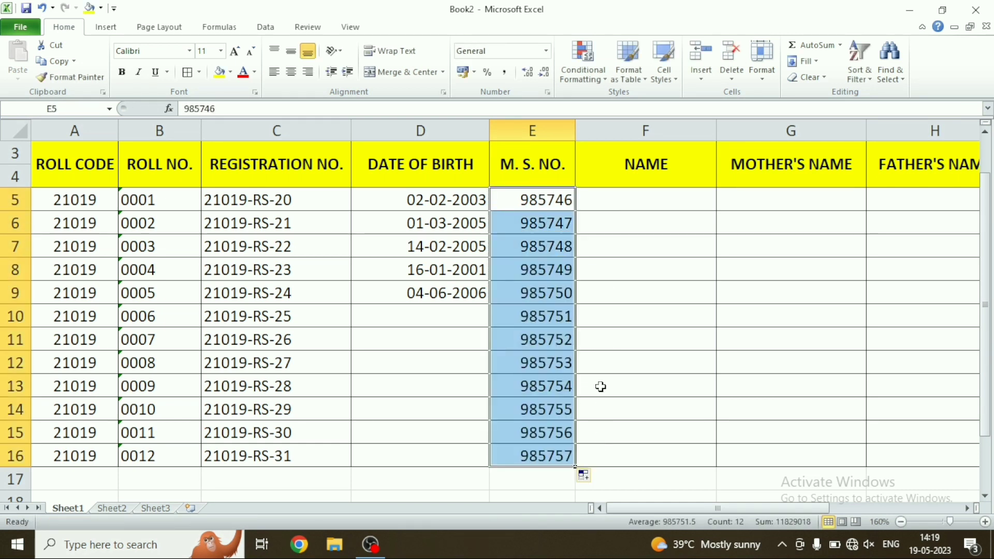
# Step: Copy the dates of birth in D5:D9 into D10:D14
pyautogui.click(423, 295)
pyautogui.moveTo(429, 198); pyautogui.dragTo(425, 290)
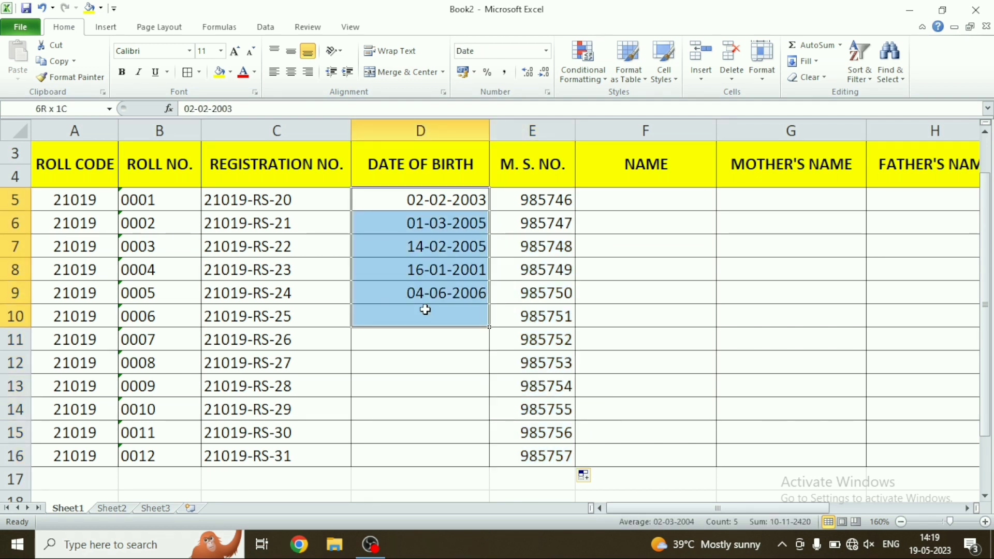
pyautogui.hotkey('ctrl', 'c')
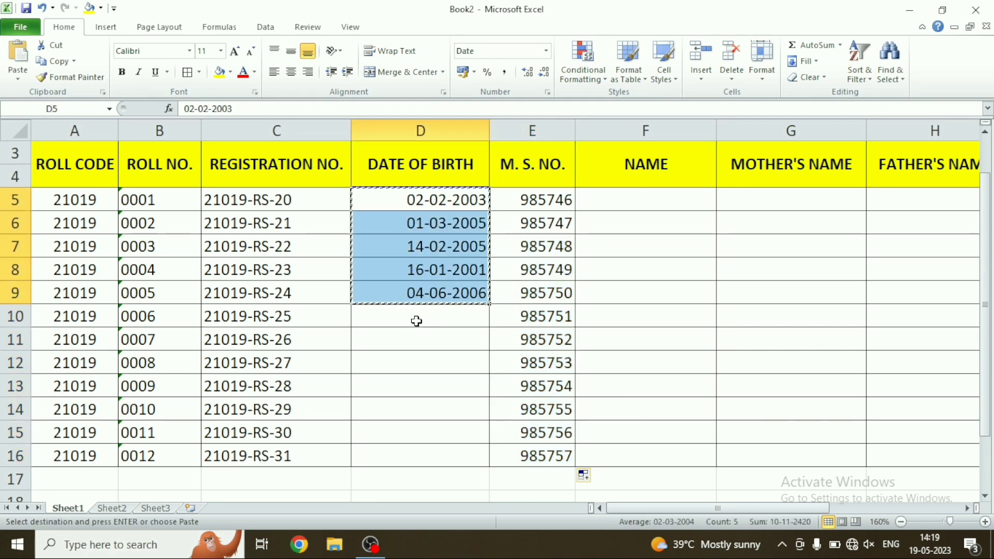
pyautogui.click(416, 316)
pyautogui.hotkey('ctrl', 'v')
pyautogui.click(409, 437)
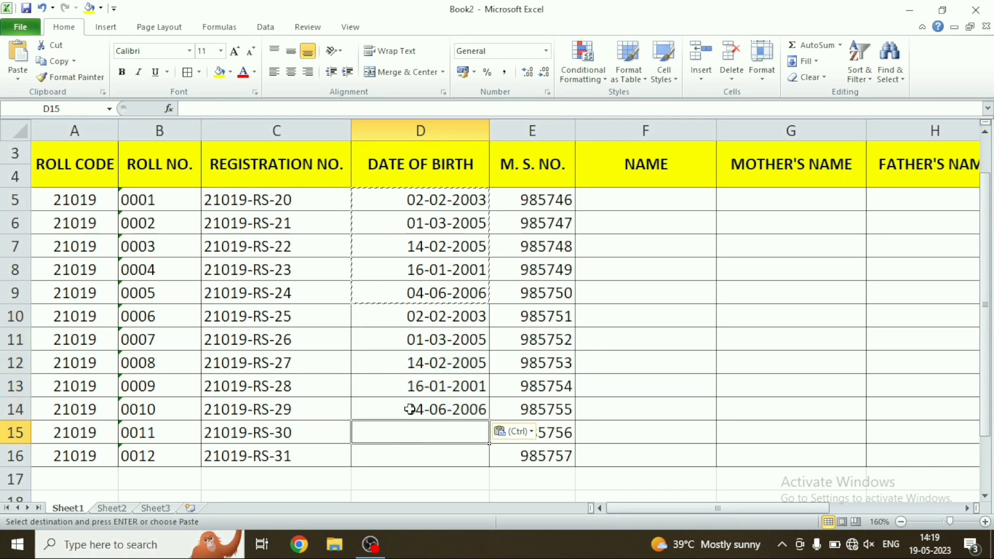
# Step: Copy the dates in D13:D14 into D15:D16
pyautogui.moveTo(414, 385); pyautogui.dragTo(411, 409)
pyautogui.hotkey('ctrl', 'c')
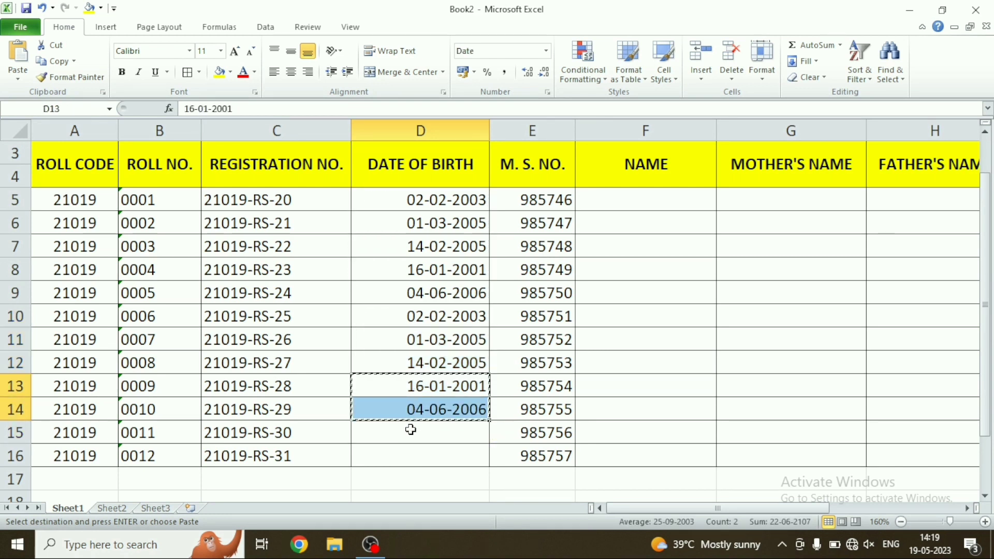
pyautogui.click(410, 434)
pyautogui.hotkey('ctrl', 'v')
pyautogui.click(773, 300)
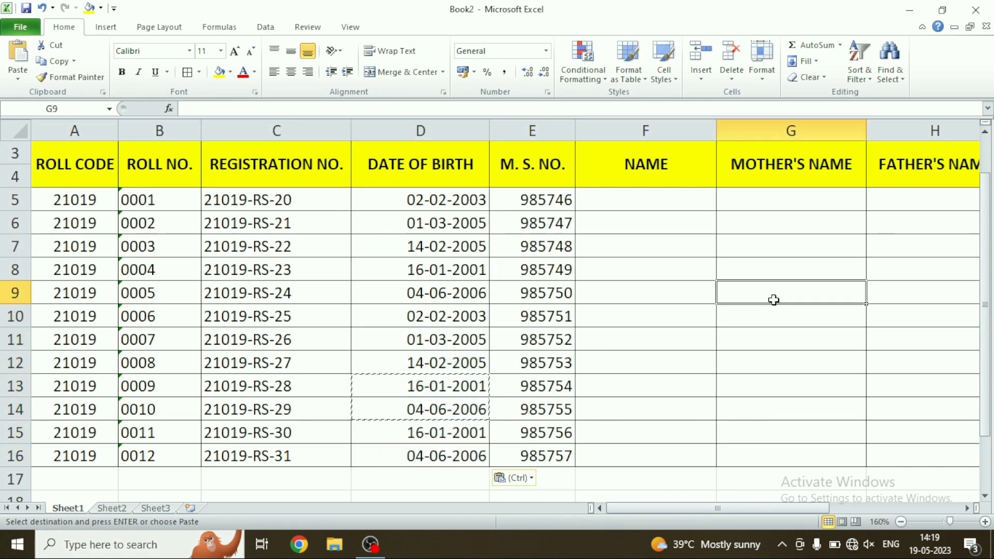
# Step: Type the first five students' full names into F5 through F9
pyautogui.click(668, 205)
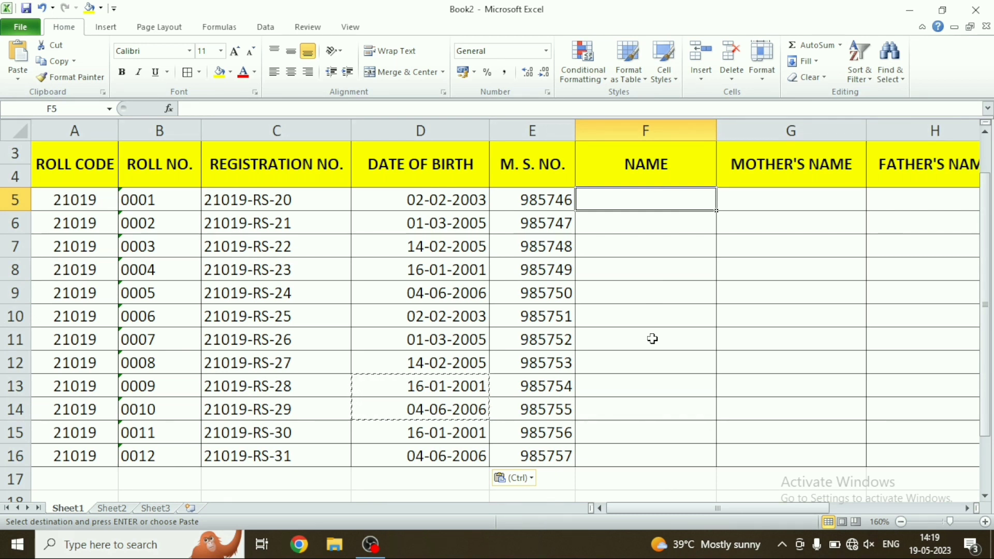
pyautogui.write('RA')
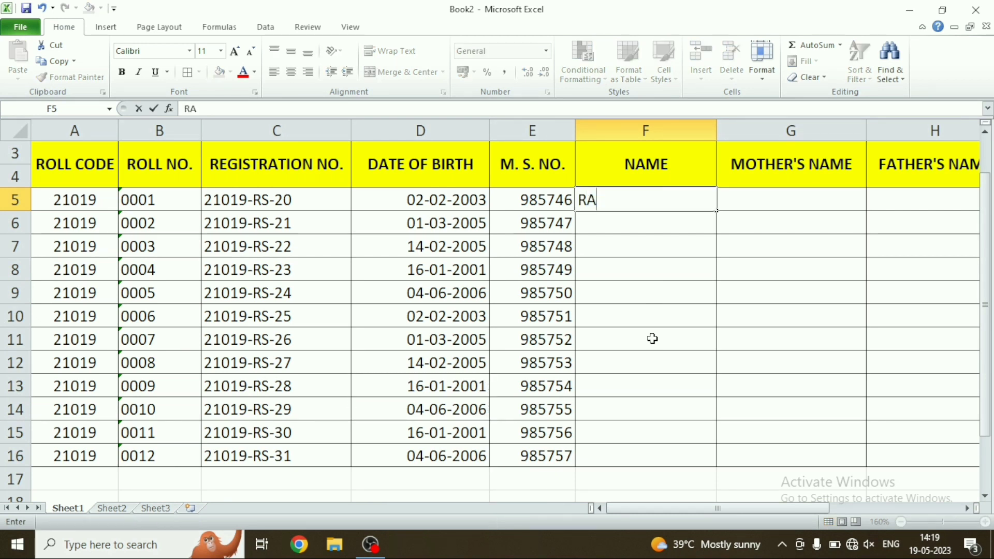
pyautogui.write('KESH KUM')
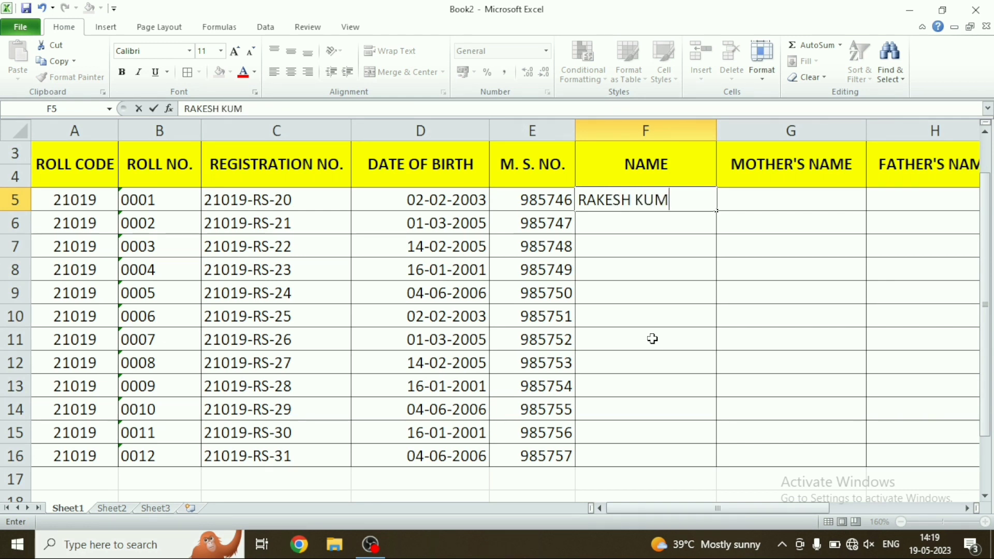
pyautogui.write('AR')
pyautogui.press('Return')
pyautogui.write('RAME')
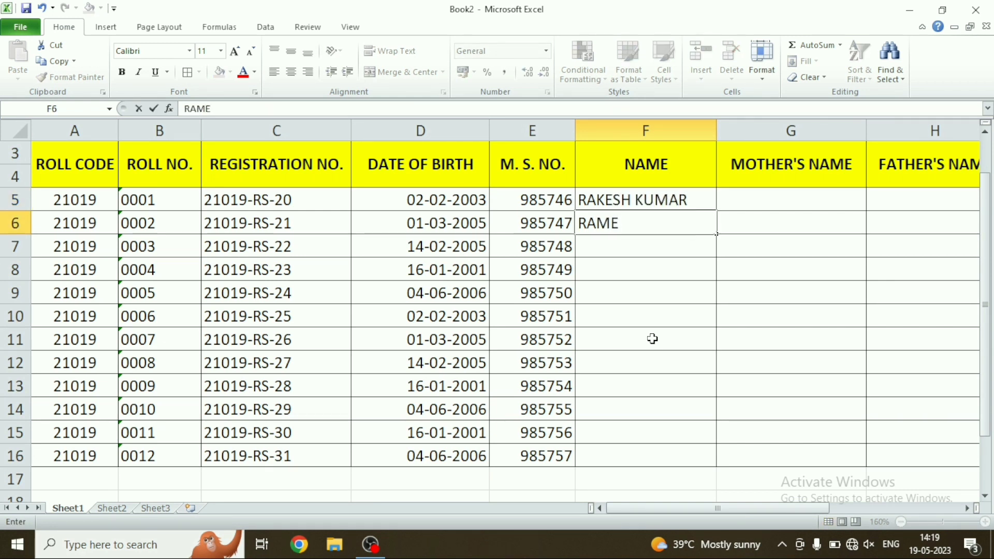
pyautogui.write('SH KUMA')
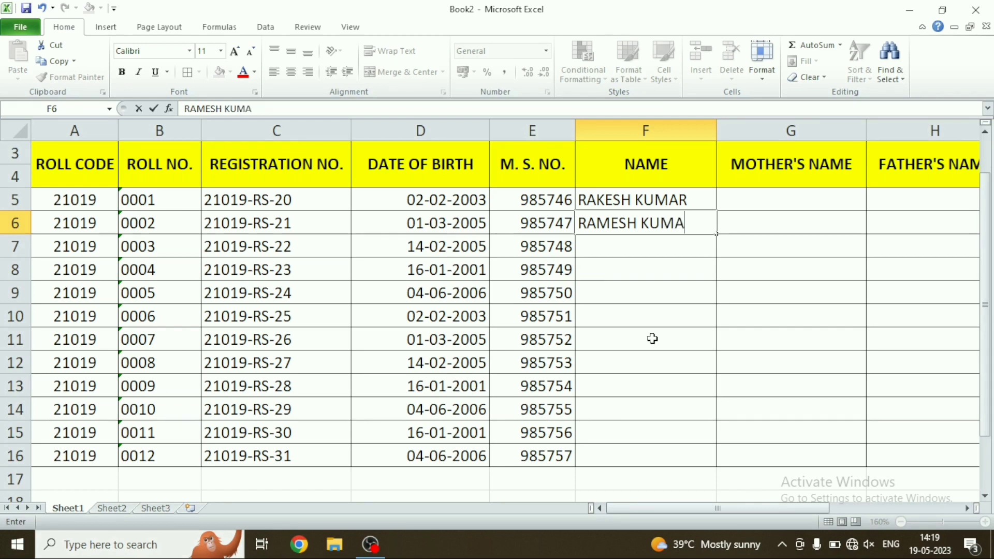
pyautogui.write('R')
pyautogui.press('Return')
pyautogui.write('ROSHAN ')
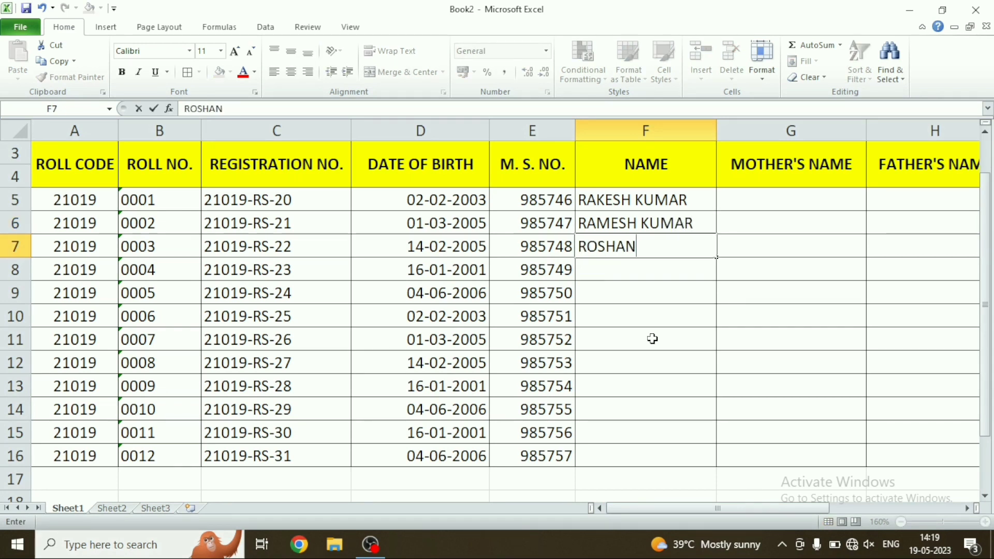
pyautogui.write('KUMAR')
pyautogui.press('Return')
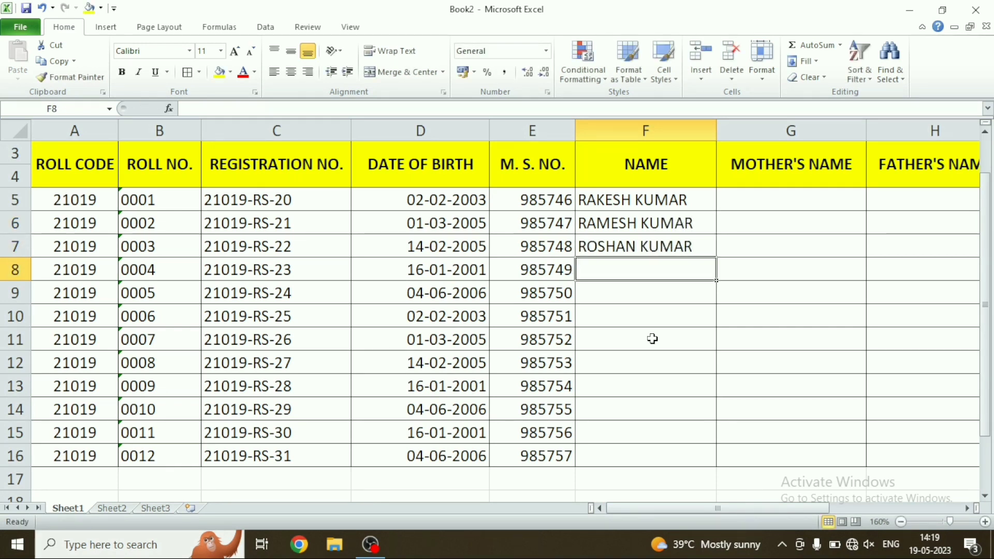
pyautogui.write('ADITYA ')
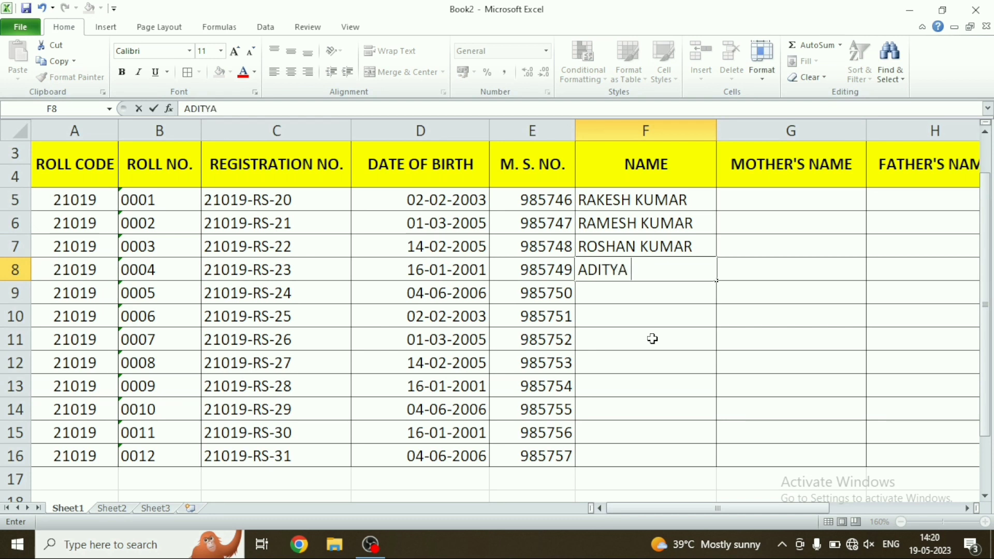
pyautogui.write('KUMAR')
pyautogui.press('Return')
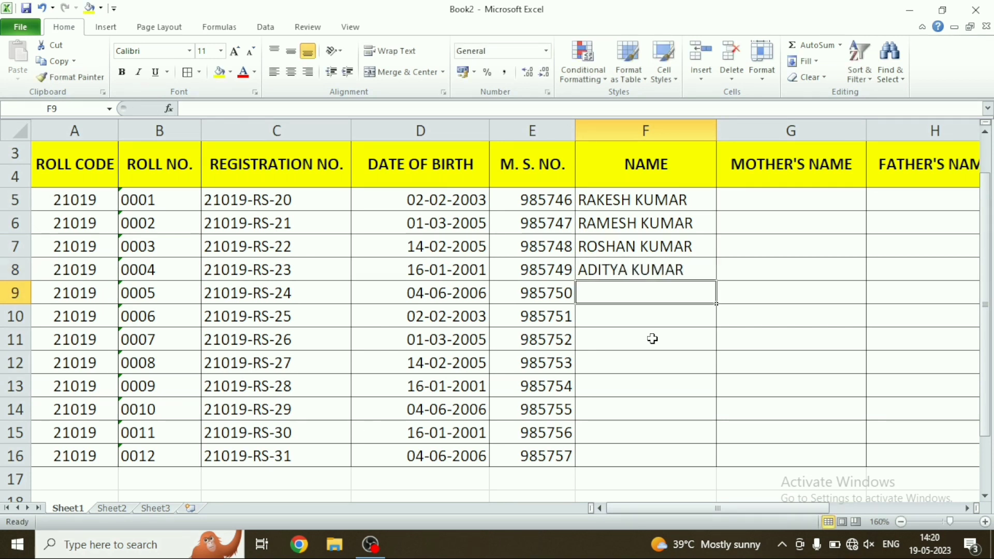
pyautogui.write('SUMAN ')
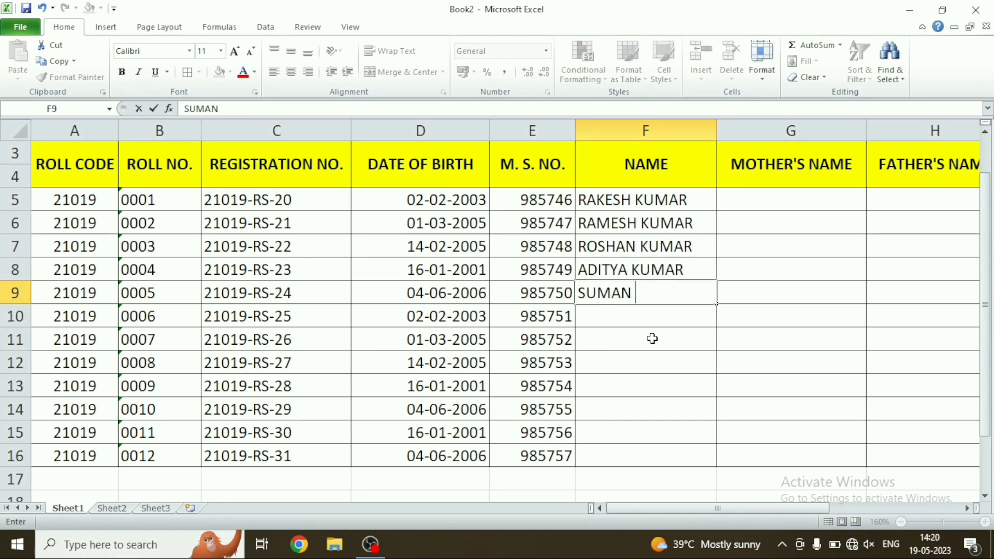
pyautogui.write('KUMARI')
pyautogui.press('Return')
# Step: Type the remaining four students' full names into F10 through F13
pyautogui.write('R')
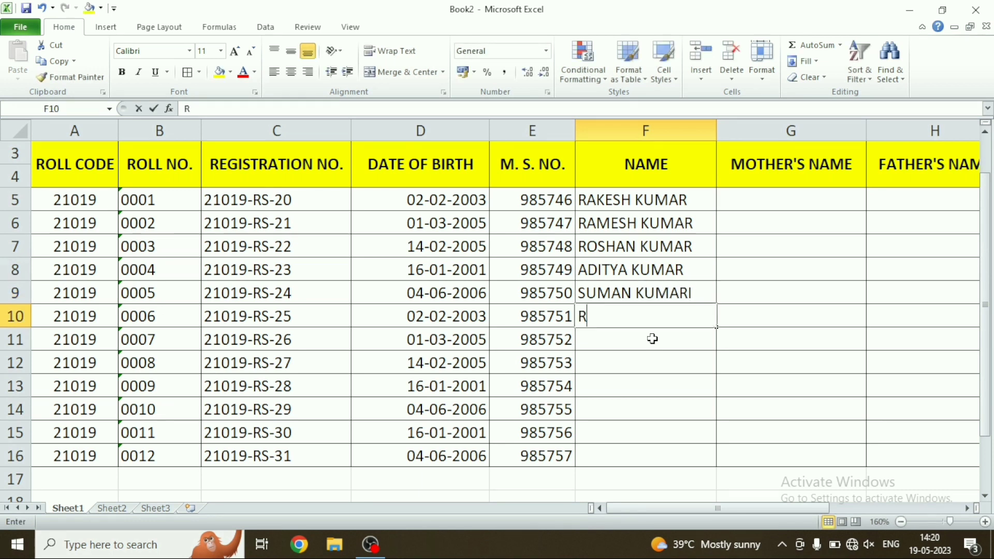
pyautogui.write('ANI KUMA')
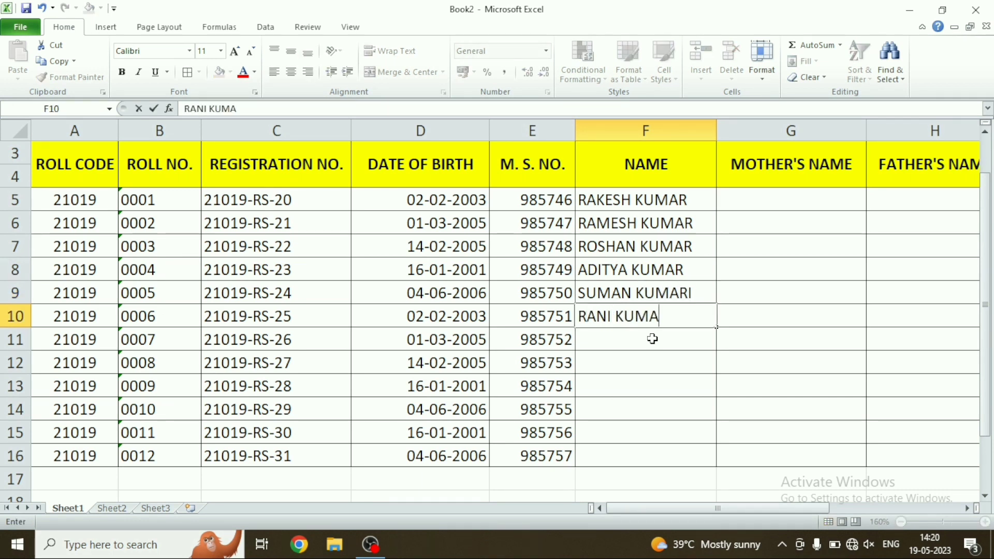
pyautogui.write('RI]')
pyautogui.press('BackSpace')
pyautogui.press('Return')
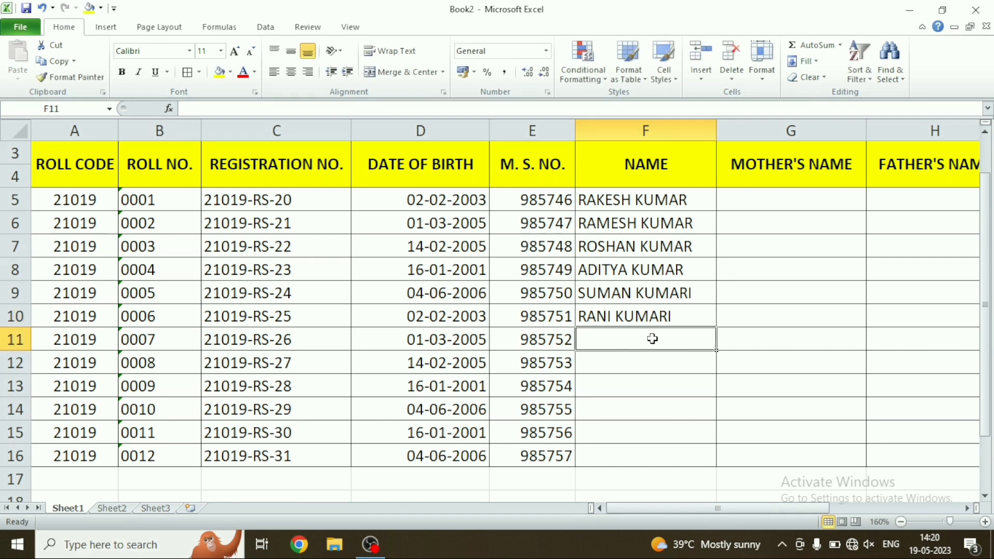
pyautogui.write('RADHIKA')
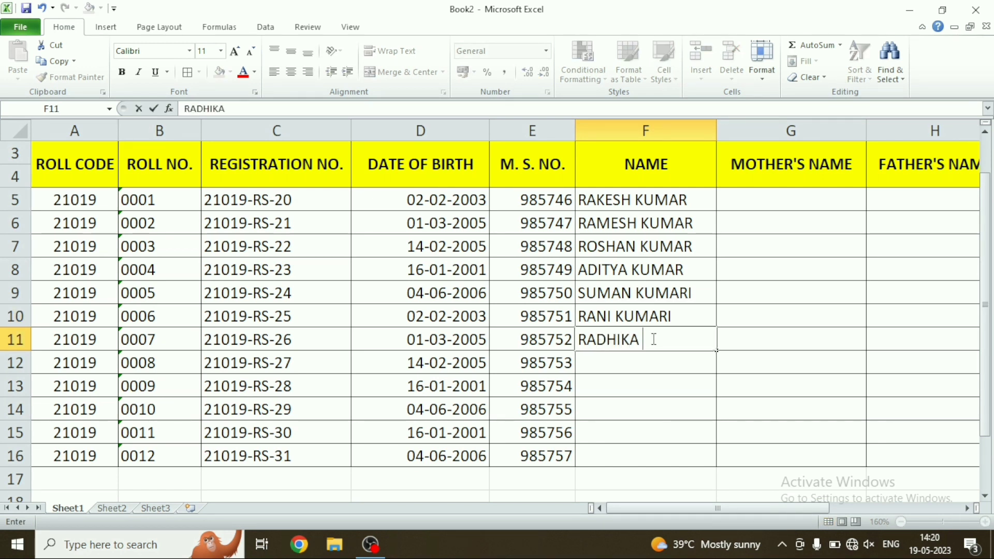
pyautogui.write(' KUMARI')
pyautogui.press('Return')
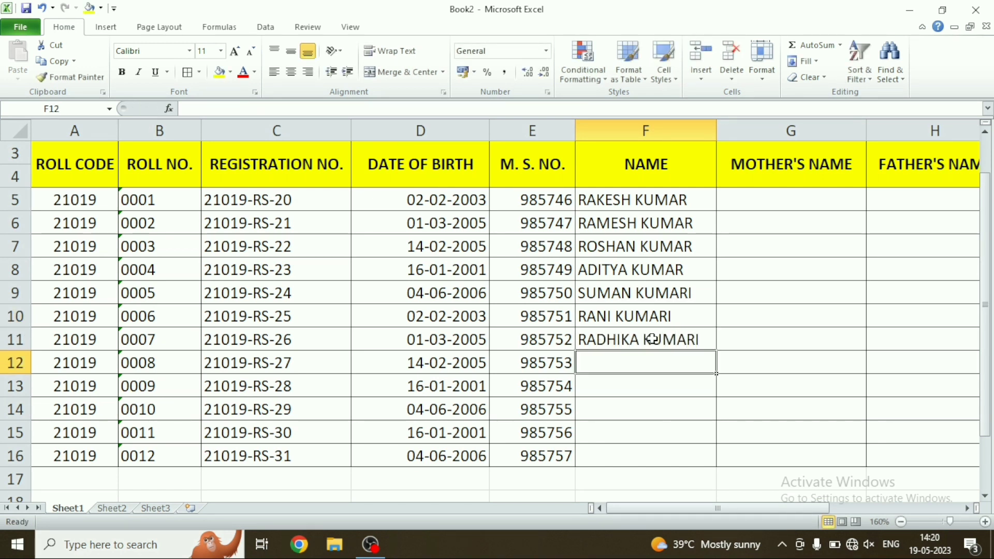
pyautogui.write('SITA')
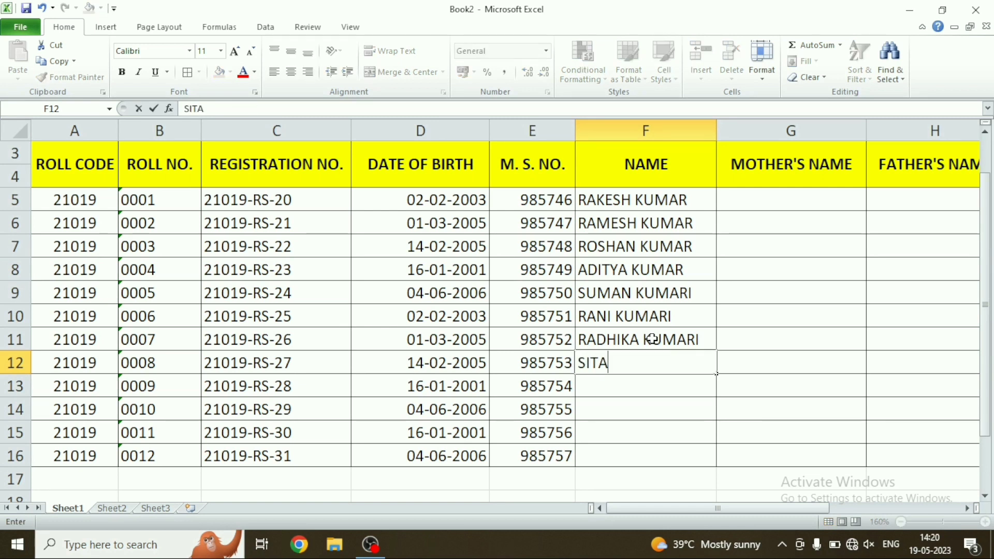
pyautogui.write(' KUMARI')
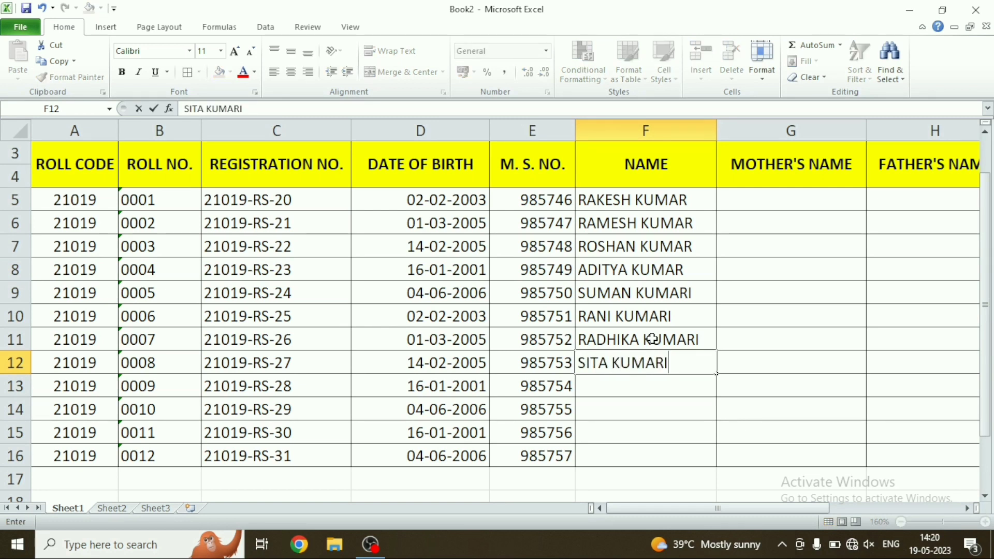
pyautogui.press('Return')
pyautogui.write('GA')
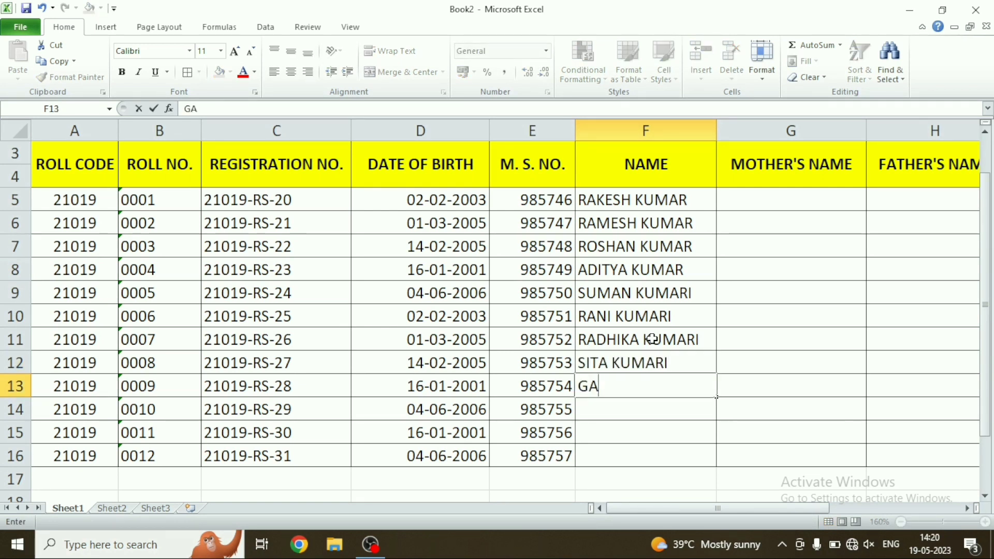
pyautogui.write('YATRI')
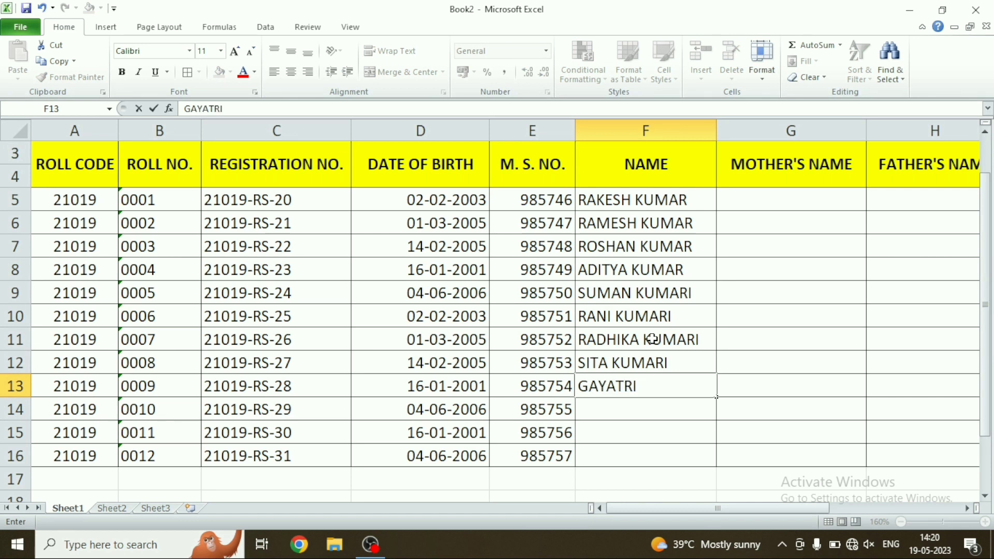
pyautogui.write(' KUMARI')
pyautogui.press('Tab')
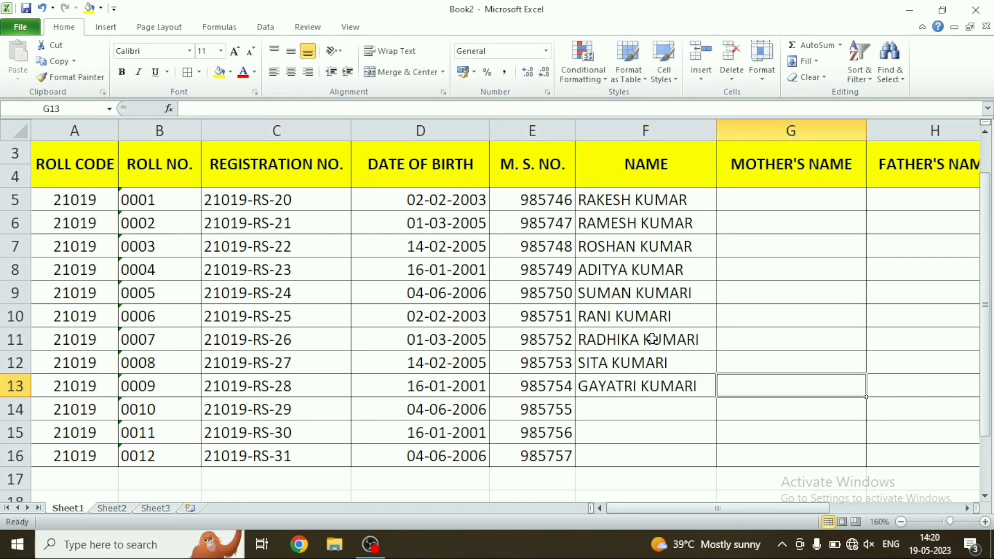
# Step: Enter the mothers' names for rows 5 through 8 in column G
pyautogui.click(808, 197)
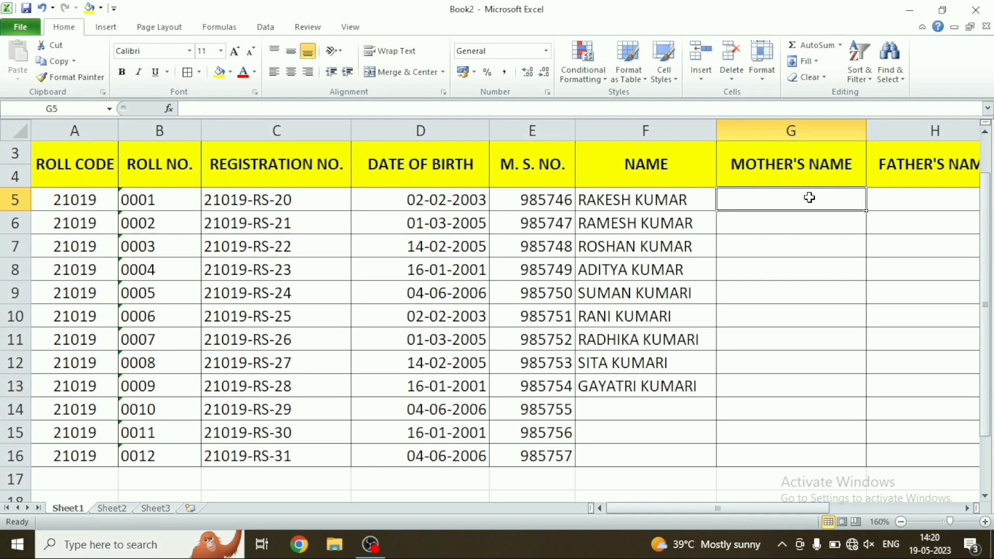
pyautogui.write('SUM')
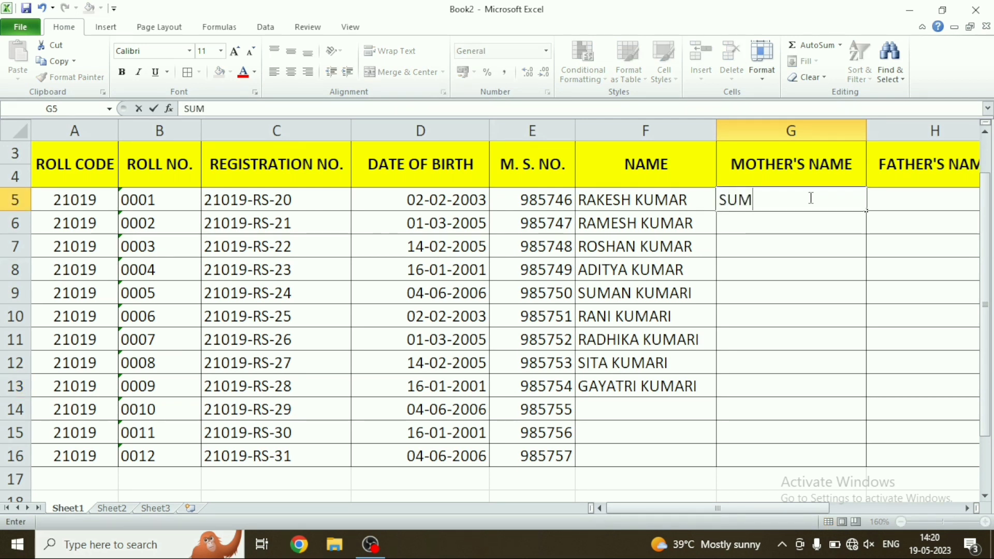
pyautogui.write('AN DEVI')
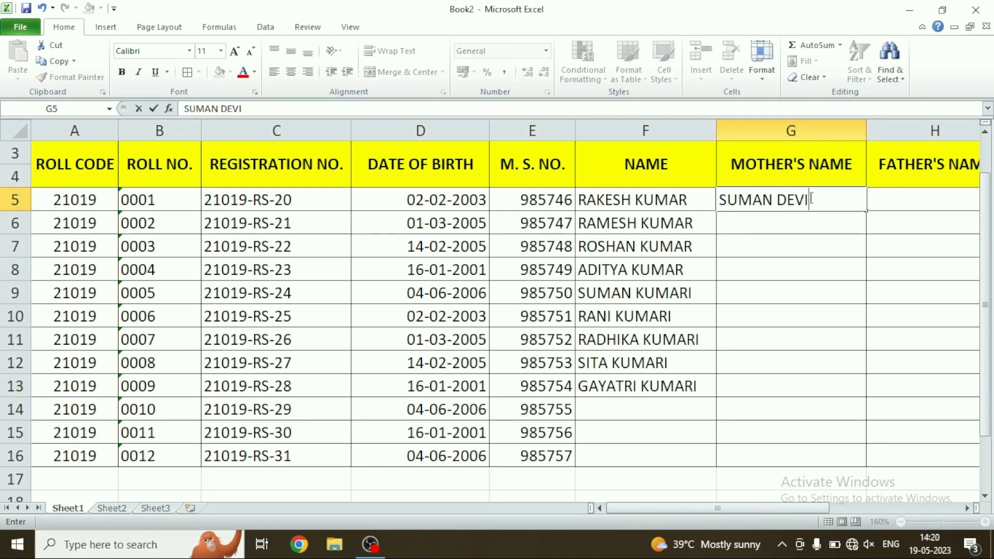
pyautogui.press('Return')
pyautogui.write('RA')
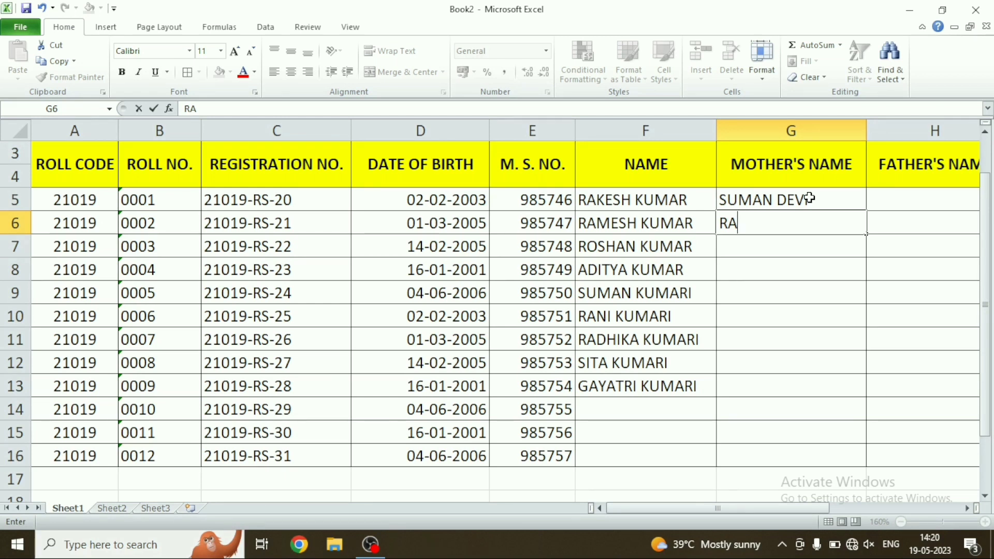
pyautogui.write('NI ')
pyautogui.write('DEVI')
pyautogui.press('Return')
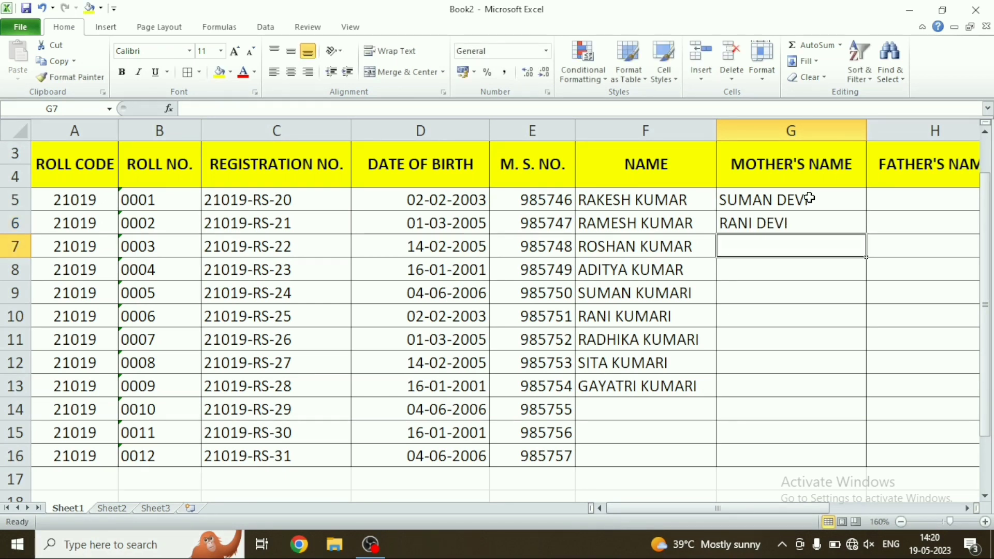
pyautogui.write('SARITA ')
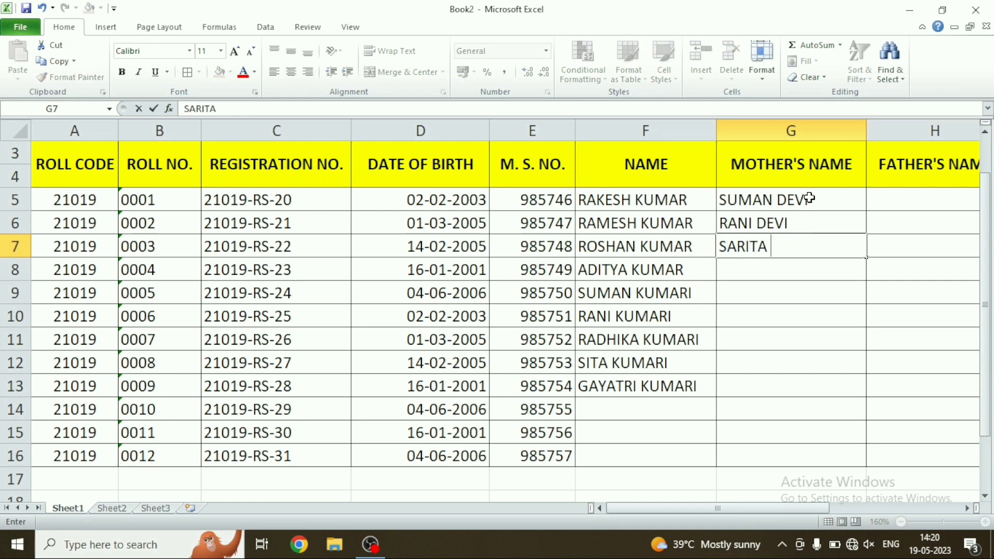
pyautogui.write('DEVI')
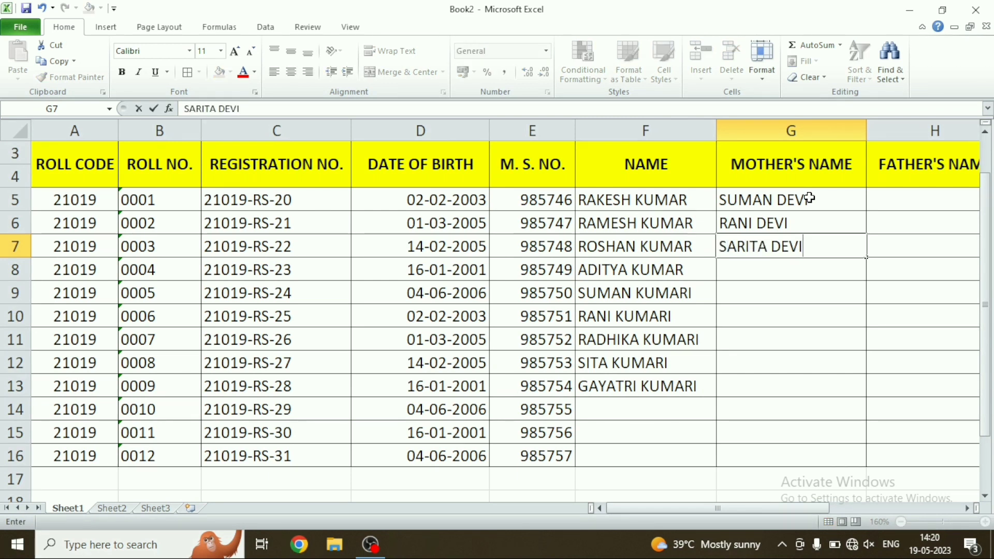
pyautogui.press('Return')
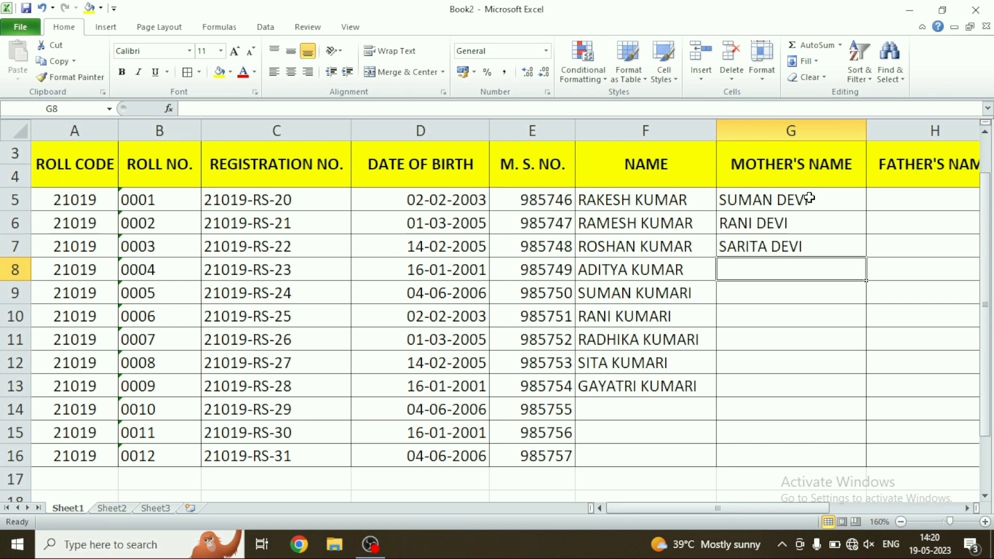
pyautogui.write('SUNITA')
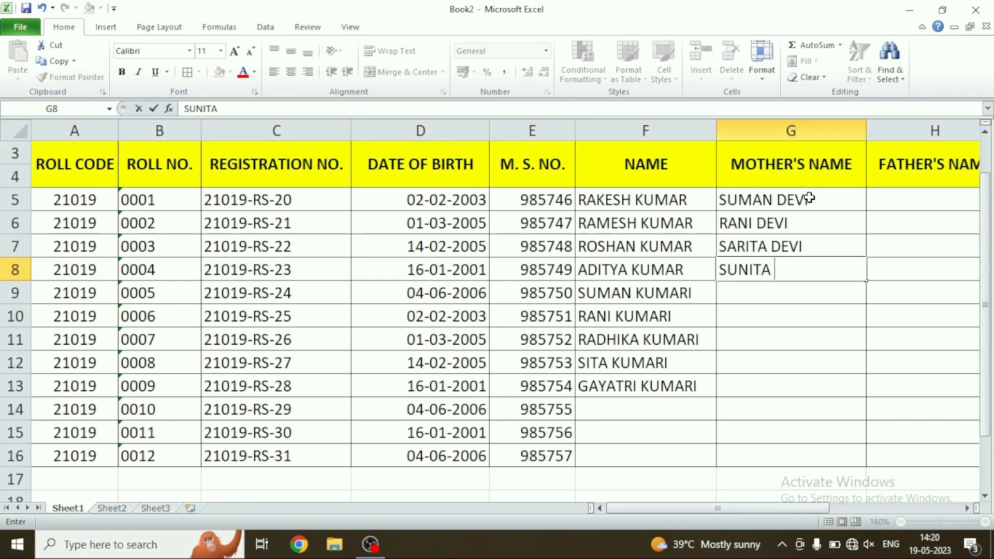
pyautogui.write(' DEVI')
pyautogui.press('Return')
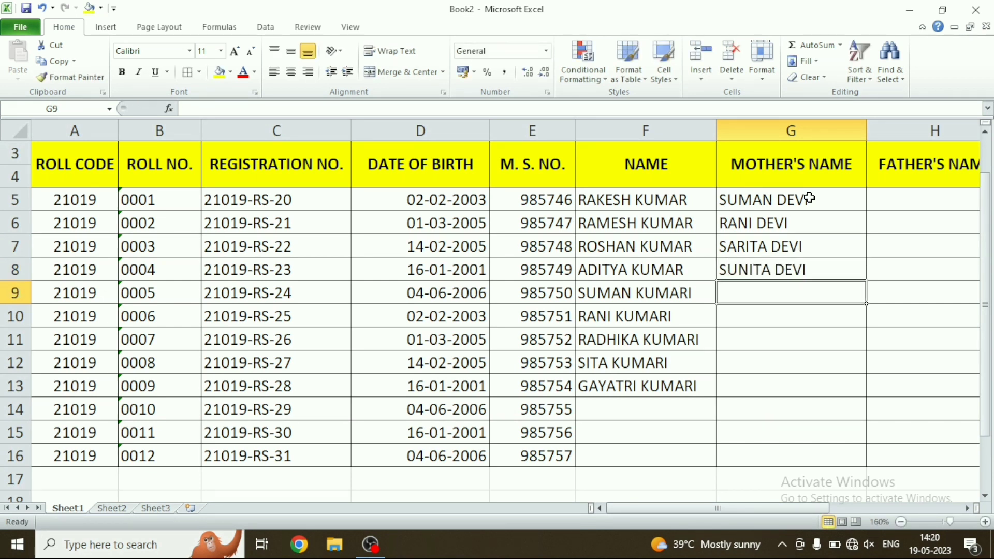
# Step: Enter the mothers' names for rows 9 and 10 in G9 and G10
pyautogui.write('SA')
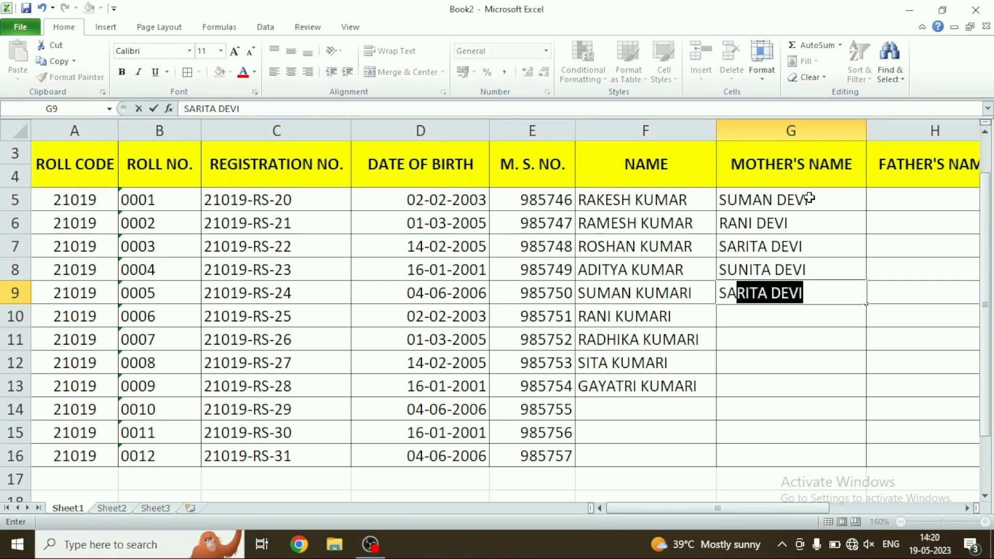
pyautogui.write('BITA D')
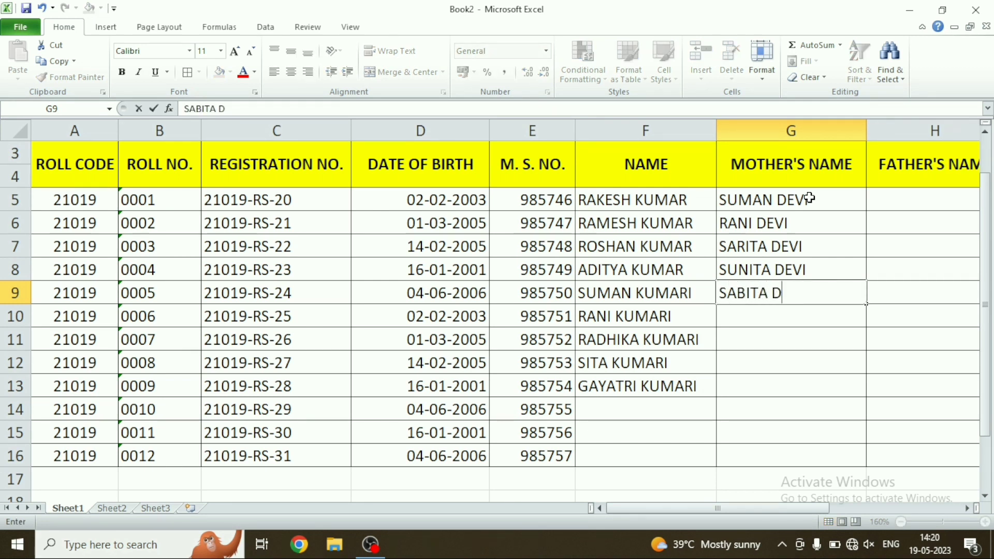
pyautogui.write('EVI GEE')
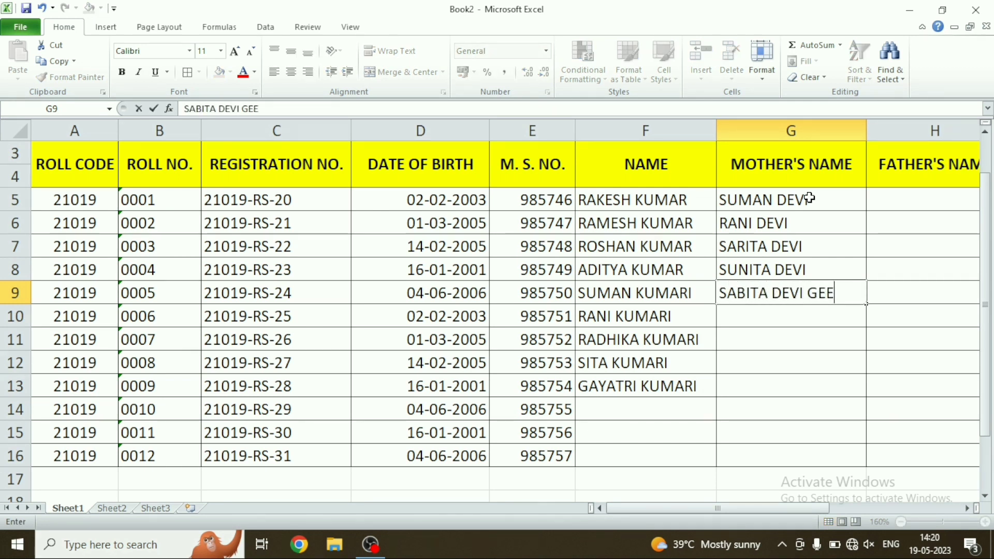
pyautogui.write('TA R')
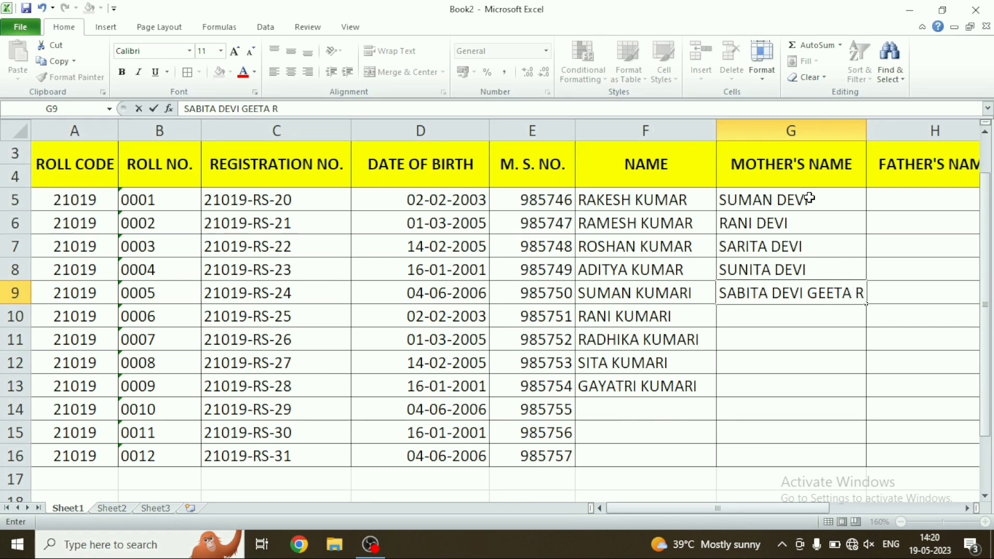
pyautogui.write('EKHA D')
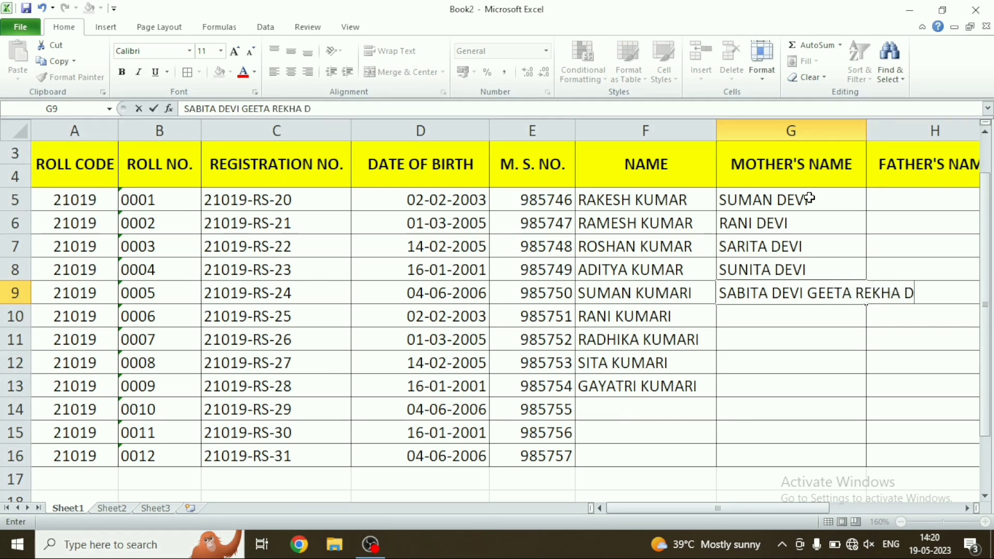
pyautogui.press('BackSpace')
pyautogui.press('BackSpace')
pyautogui.press('BackSpace')
pyautogui.press('BackSpace')
pyautogui.press('BackSpace')
pyautogui.press('BackSpace')
pyautogui.press('BackSpace')
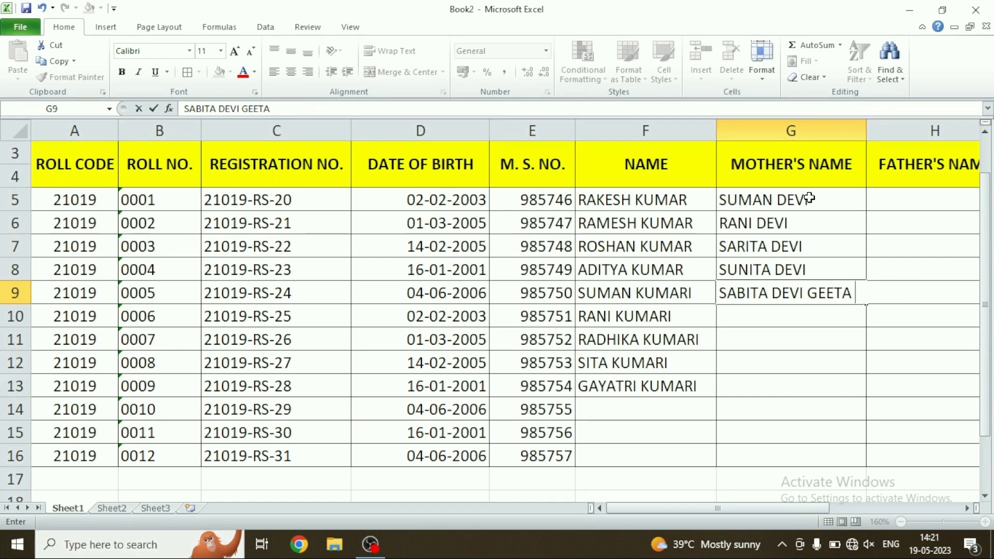
pyautogui.press('Return')
pyautogui.write('RE')
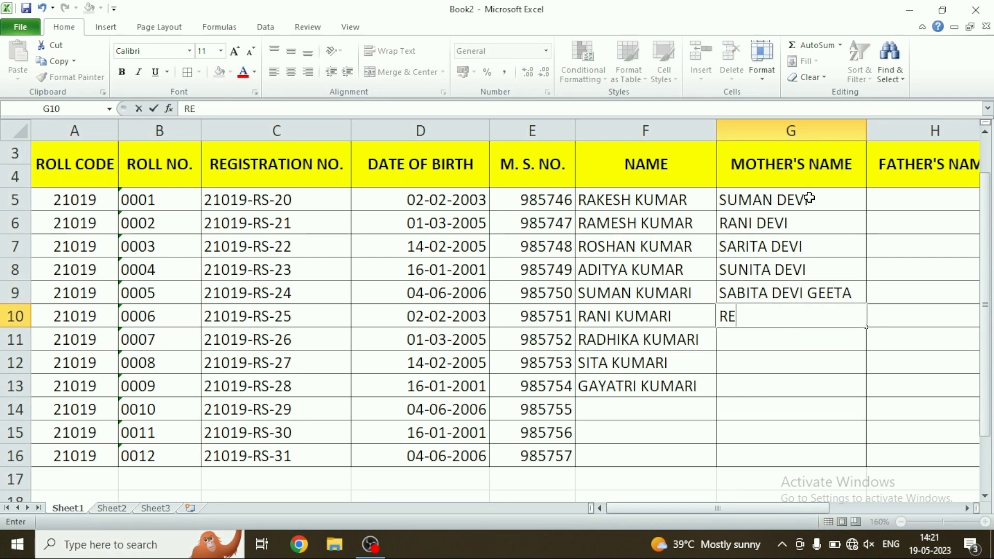
pyautogui.write('KHA ')
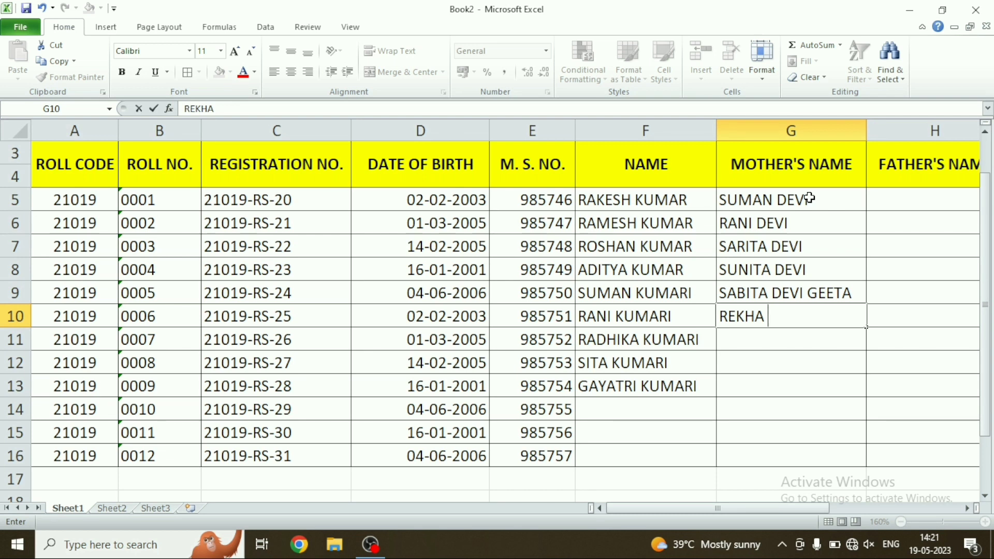
pyautogui.write('DEVI')
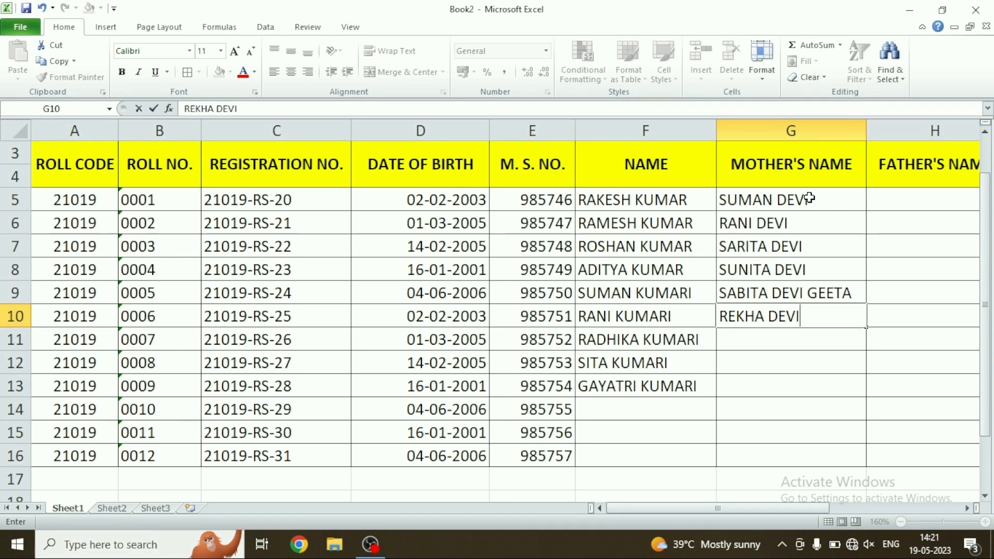
# Step: Trim the extra word from the row 9 mother's name, leaving two words
pyautogui.doubleClick(834, 293)
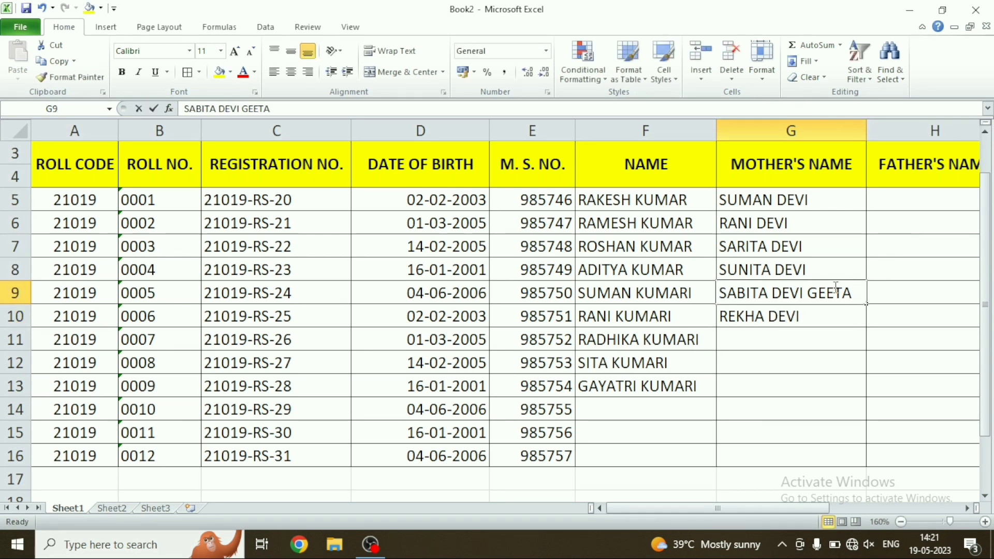
pyautogui.press('Delete')
pyautogui.press('BackSpace')
pyautogui.press('BackSpace')
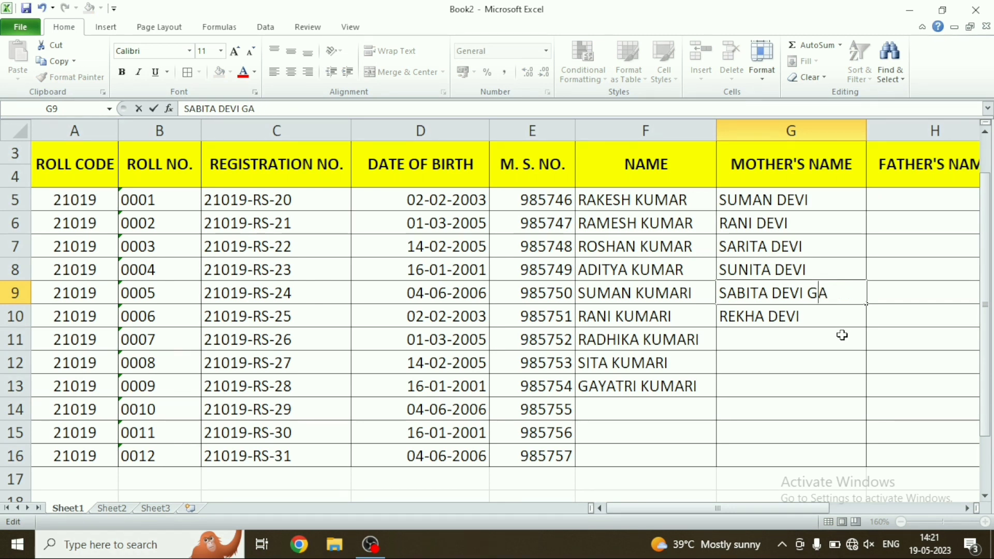
pyautogui.press('BackSpace')
pyautogui.click(894, 197)
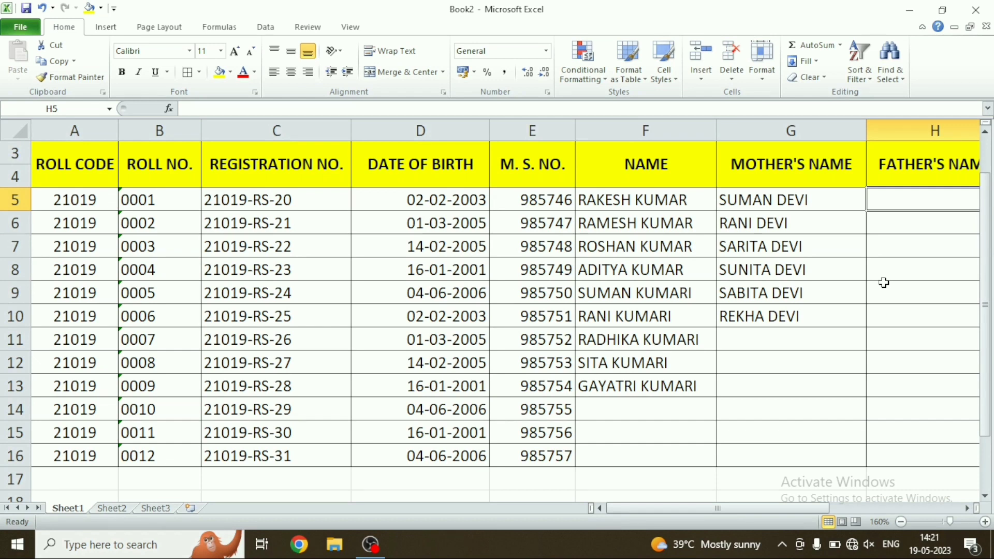
# Step: Enter the first four fathers' names in H5–H8, widening column H to fit them
pyautogui.write('RAM ')
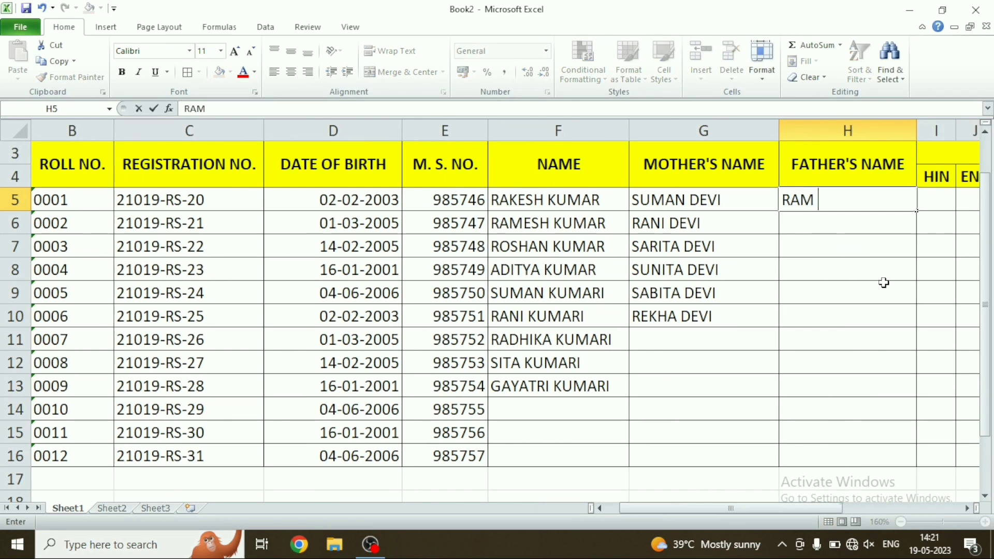
pyautogui.write('MAHTO')
pyautogui.press('Return')
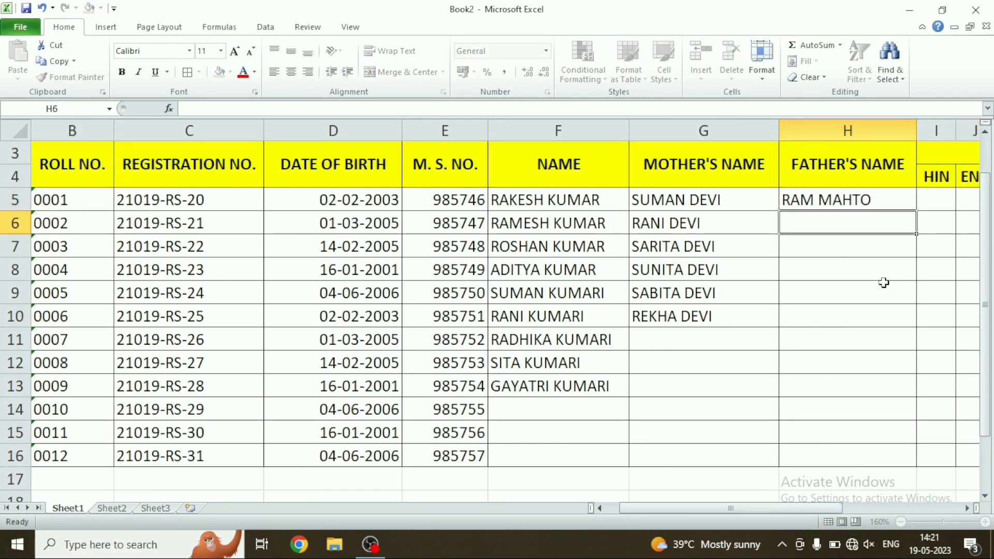
pyautogui.write('DHAMENDR')
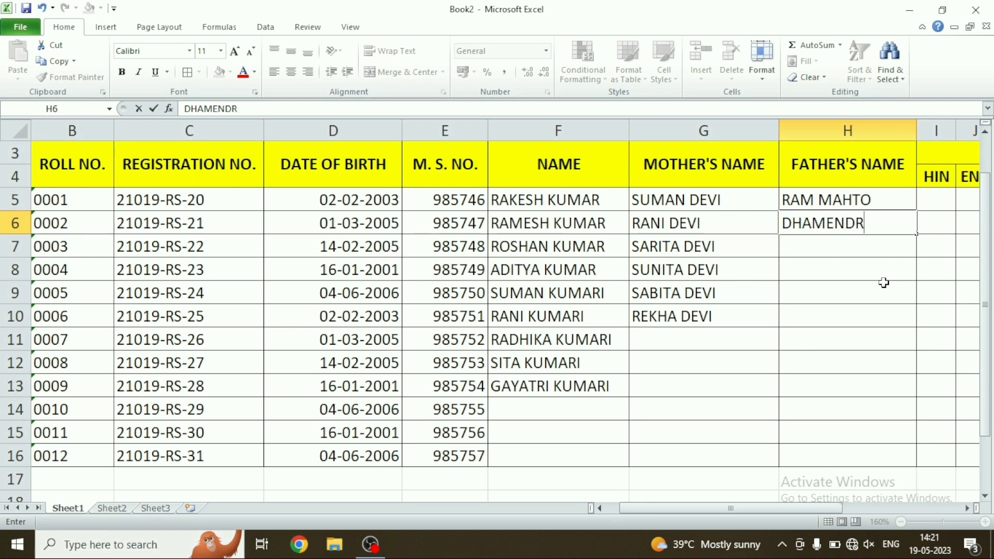
pyautogui.write('A MAHT')
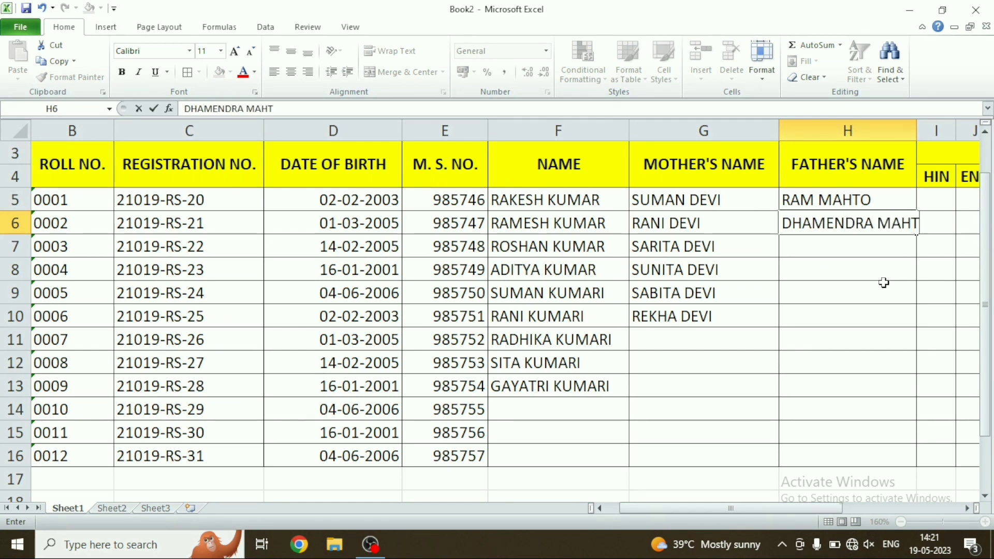
pyautogui.write('O')
pyautogui.press('Return')
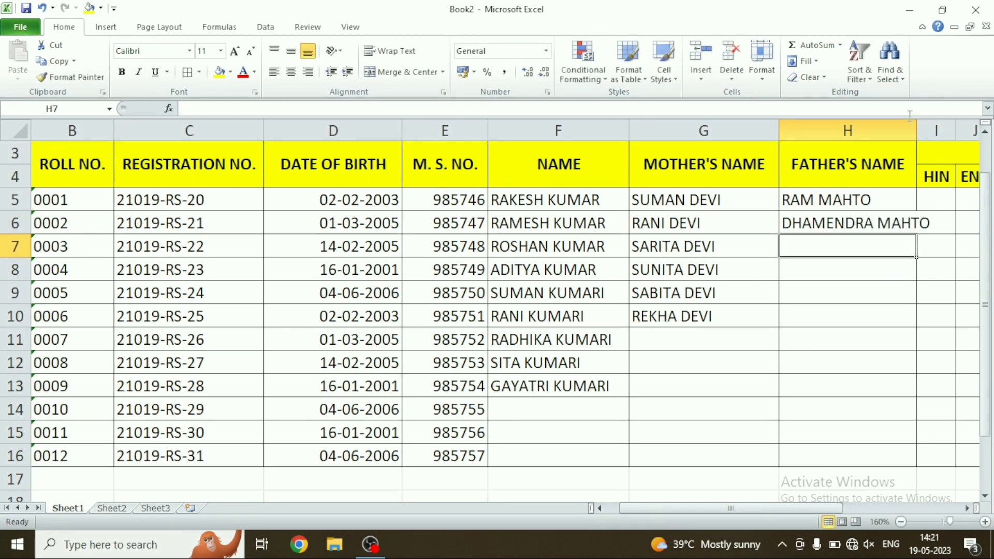
pyautogui.moveTo(915, 133); pyautogui.dragTo(934, 124)
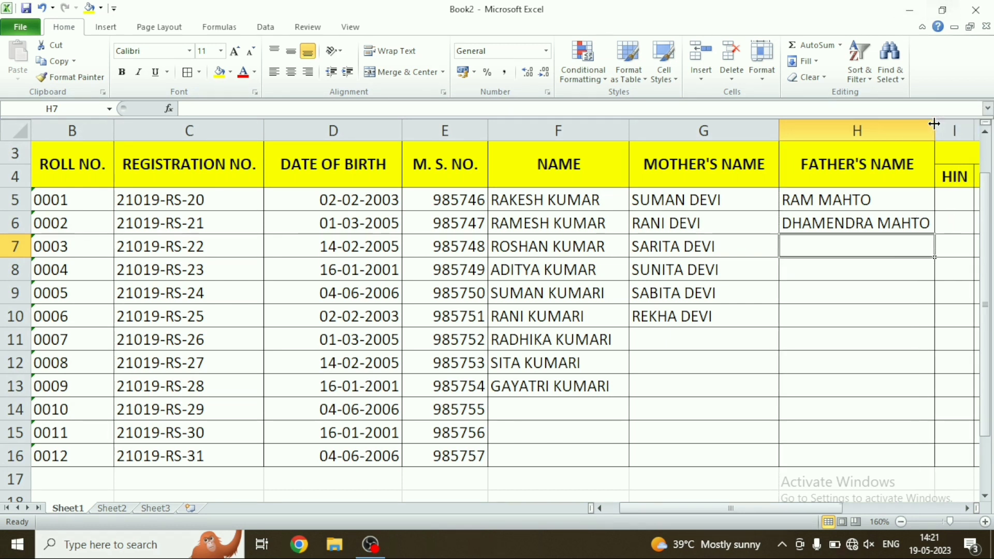
pyautogui.write('SUNIL ')
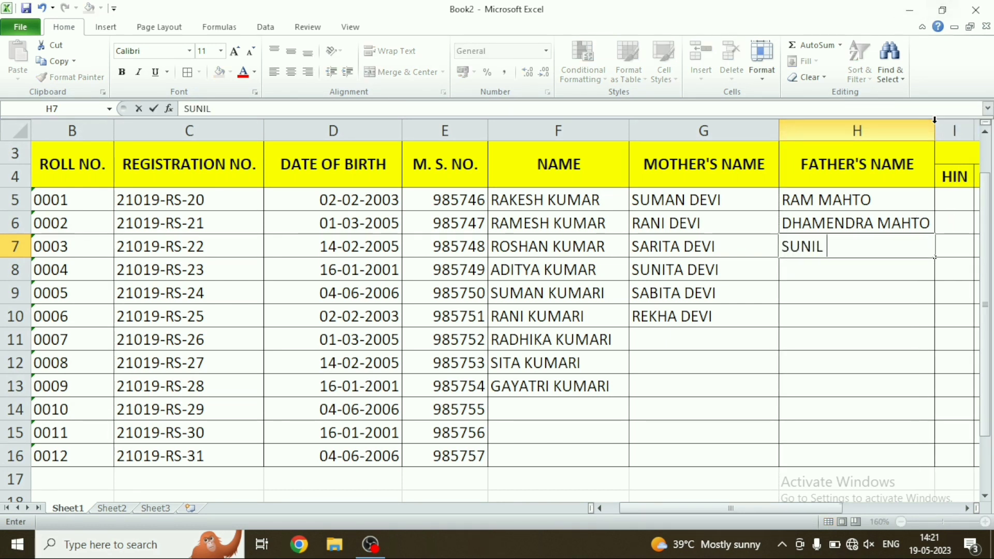
pyautogui.write('MAHTO')
pyautogui.press('Return')
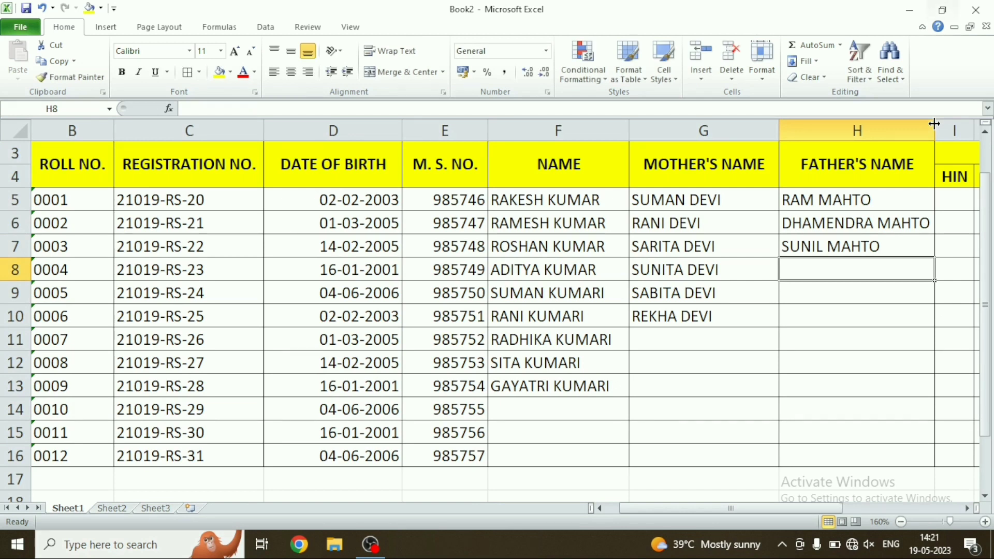
# Step: Enter the fathers' names for rolls 0005 and 0006 in H9 and H10, leaving H11 empty
pyautogui.write('SIKENDRA')
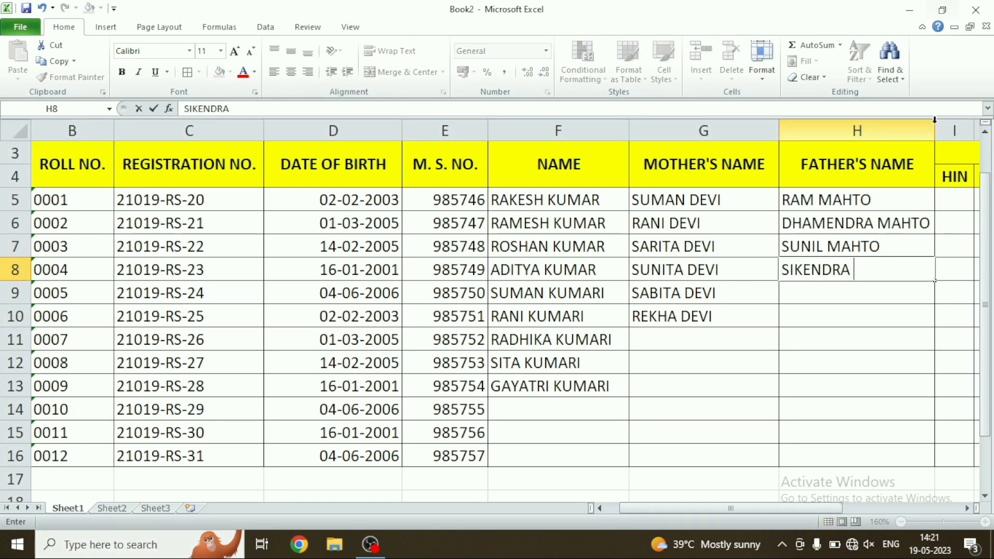
pyautogui.write('MAHTO')
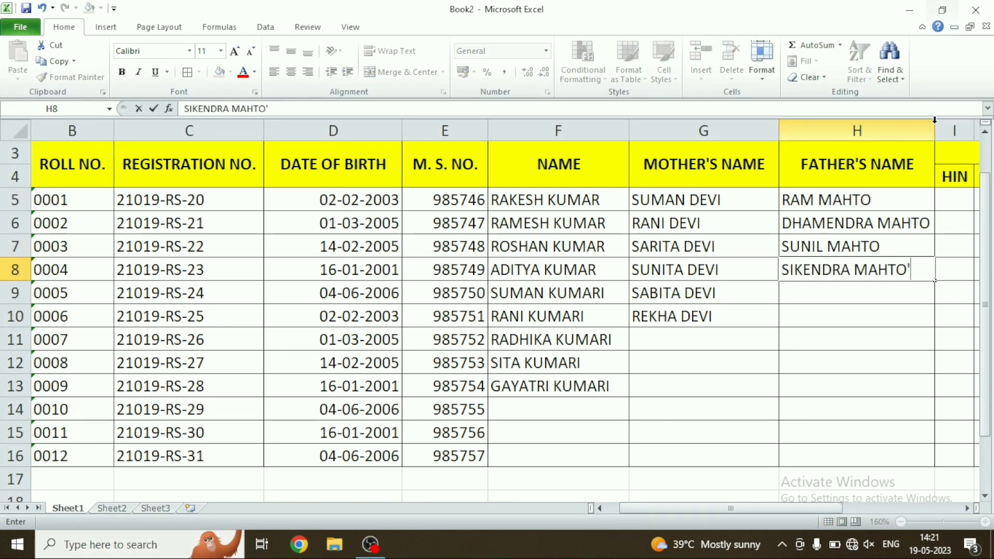
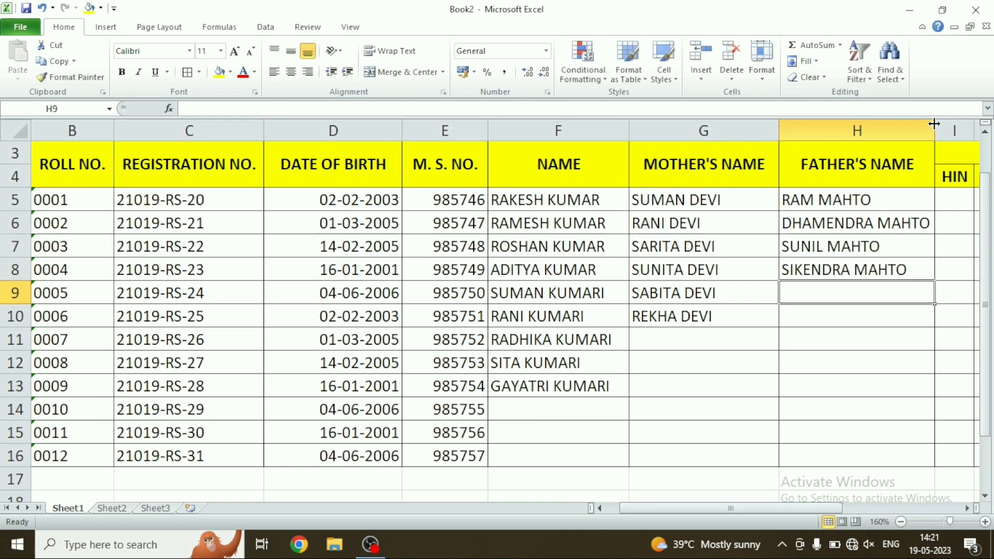
# Step: Enter the first four fathers' names in H5–H8, widening column H to fit them
# Step: Enter the fathers' names for rolls 0005 and 0006 in H9 and H10, leaving H11 empty
pyautogui.write('ALA')
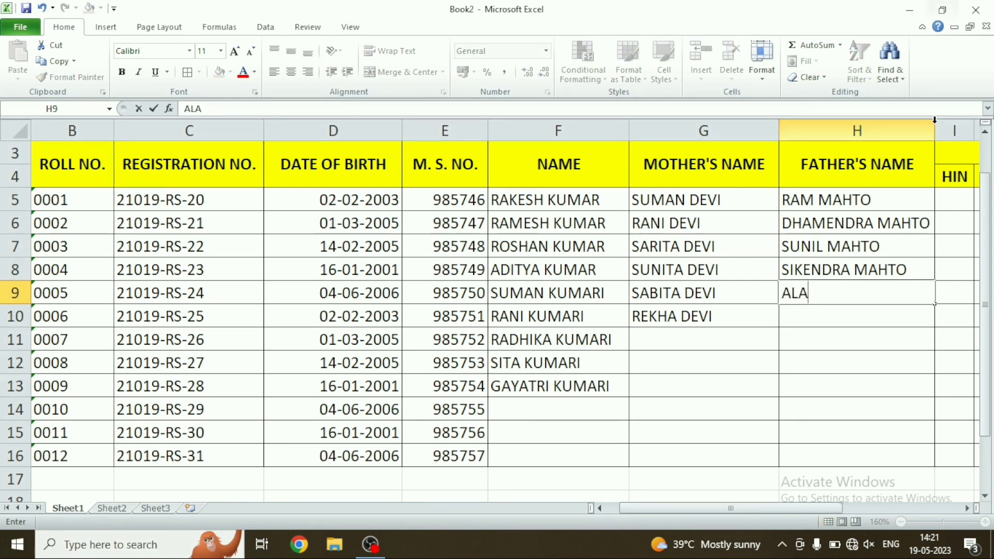
pyautogui.write('J')
pyautogui.press('BackSpace')
pyautogui.press('BackSpace')
pyautogui.press('BackSpace')
pyautogui.press('BackSpace')
pyautogui.write('LA')
pyautogui.write('LAN MAH')
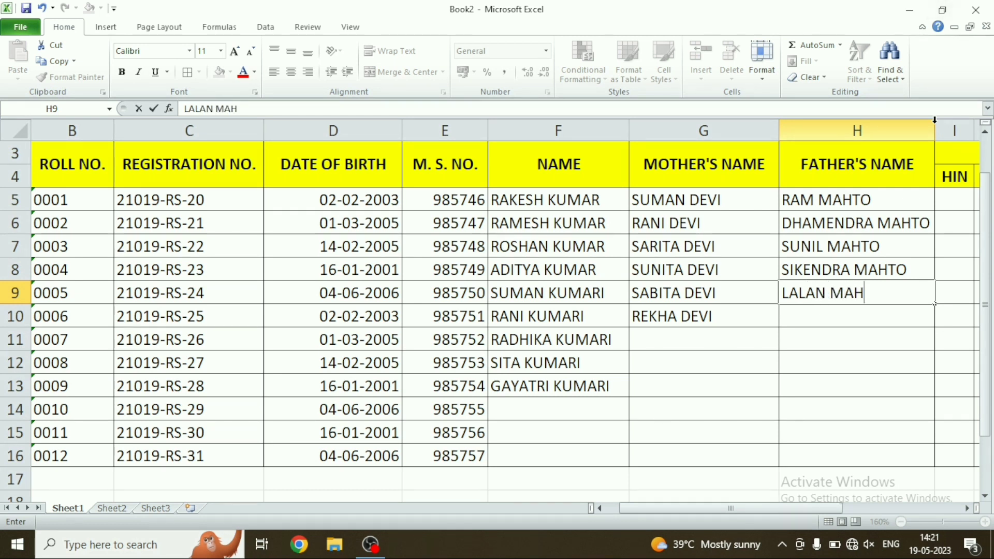
pyautogui.write('TO')
pyautogui.press('Return')
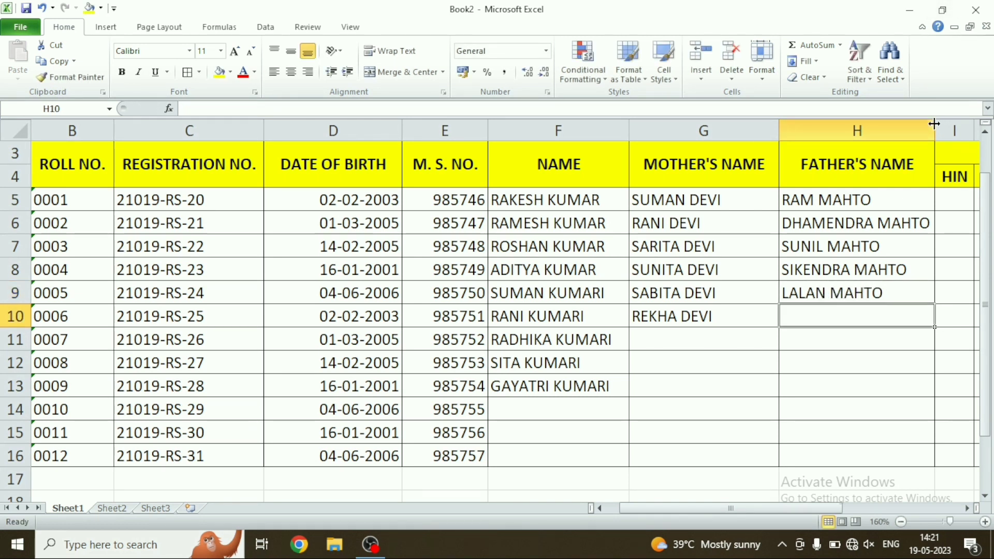
pyautogui.write('BIN')
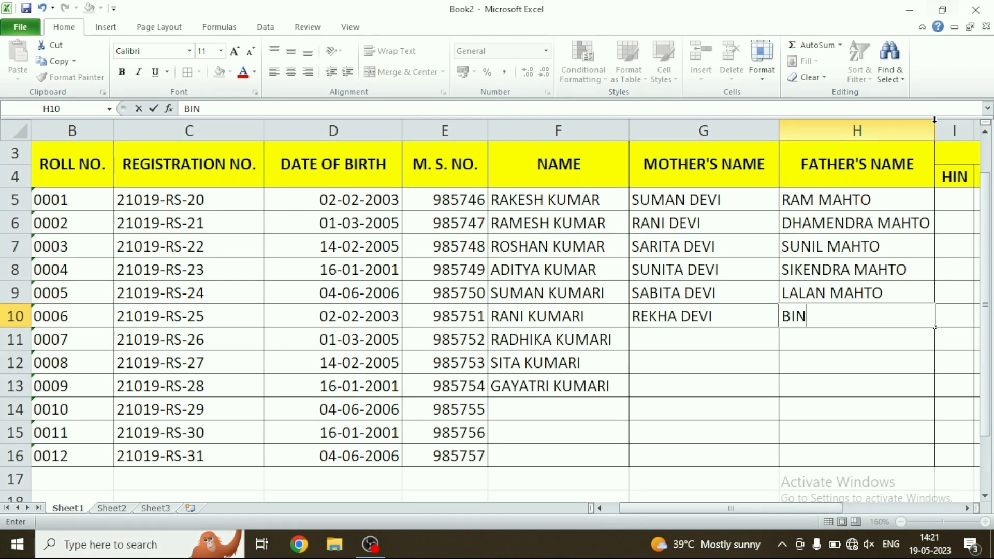
pyautogui.write('OD MAHT')
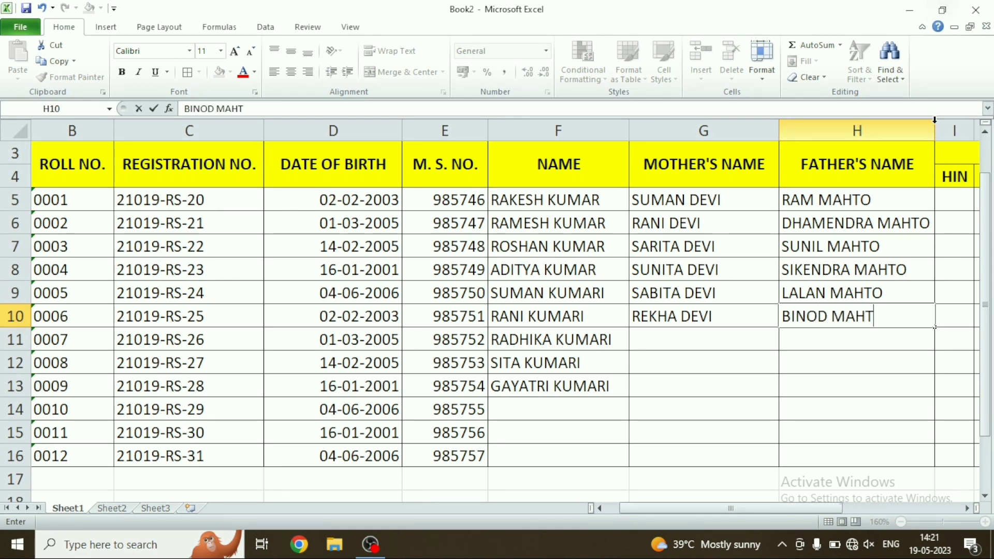
pyautogui.write('O')
pyautogui.press('Return')
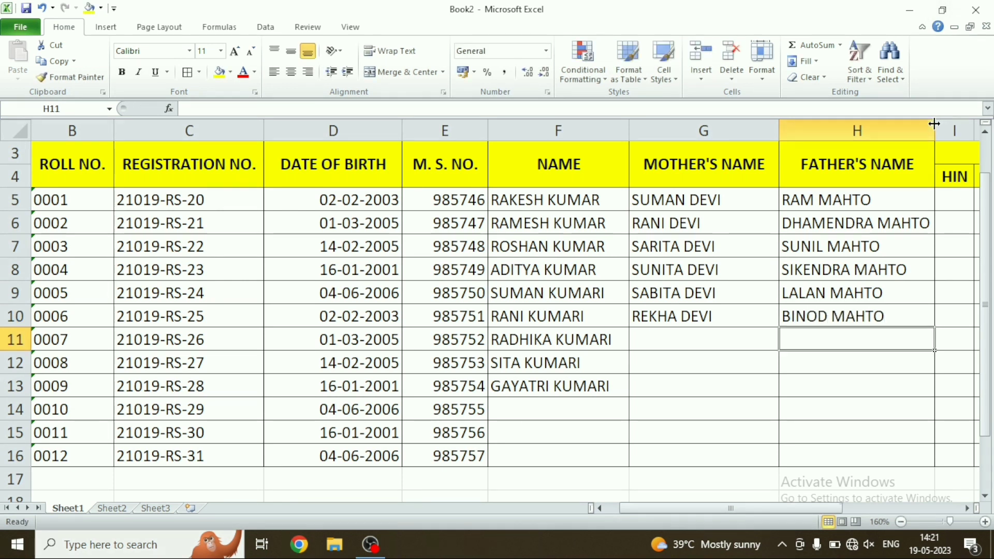
pyautogui.write('RANJ')
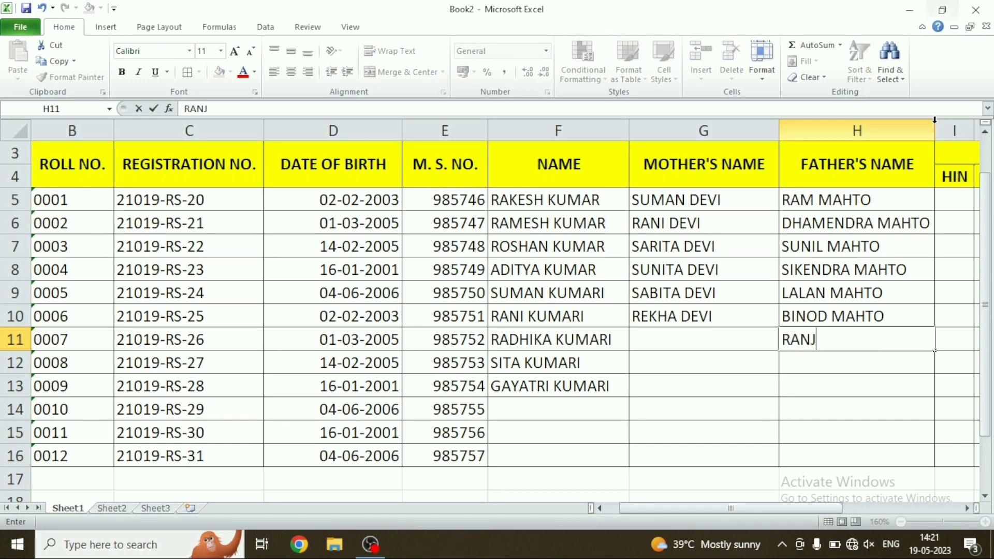
pyautogui.press('BackSpace')
pyautogui.press('BackSpace')
pyautogui.press('BackSpace')
pyautogui.press('BackSpace')
pyautogui.press('Return')
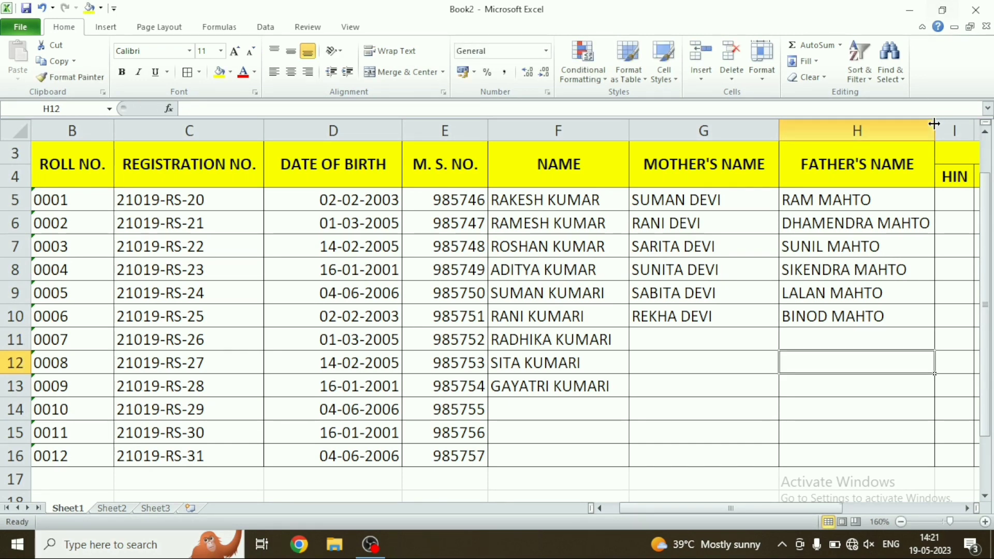
# Step: From I5, scroll right to reveal the marks columns, then return to I5
pyautogui.click(940, 203)
pyautogui.press('Right')
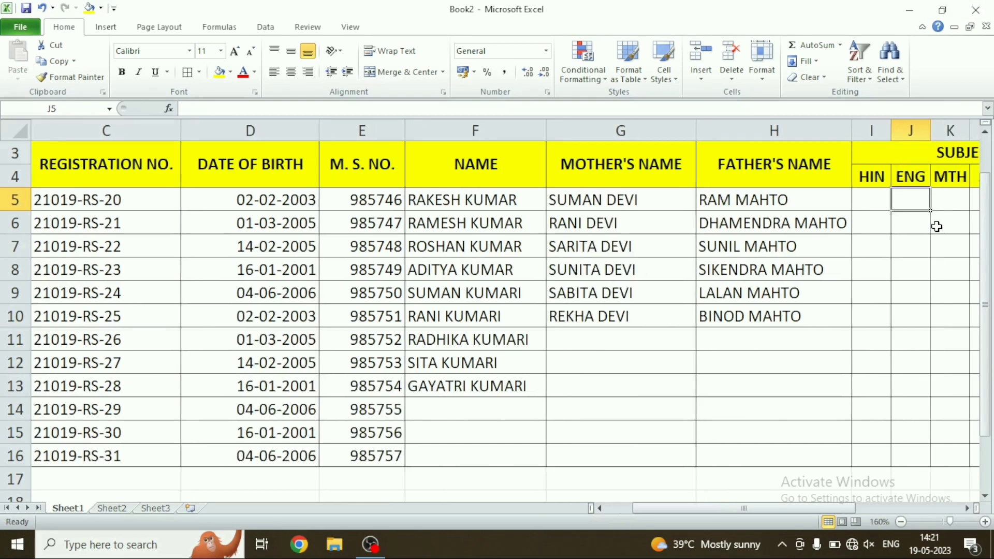
pyautogui.press('Right')
pyautogui.press('Right')
pyautogui.press('Right')
pyautogui.press('Right')
pyautogui.press('Right')
pyautogui.press('Right')
pyautogui.press('Left')
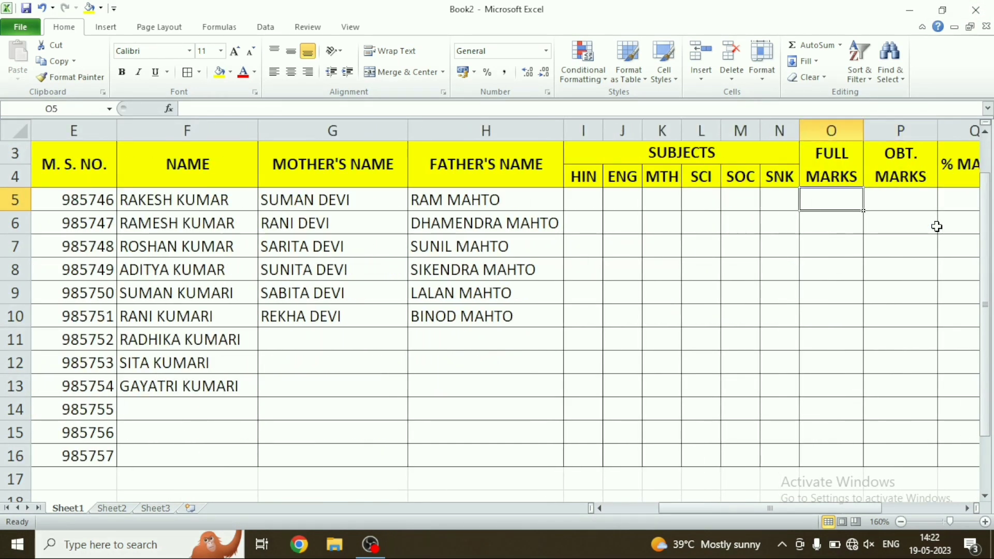
pyautogui.press('Left')
pyautogui.press('Left')
pyautogui.press('Left')
pyautogui.press('Left')
pyautogui.press('Left')
pyautogui.press('Left')
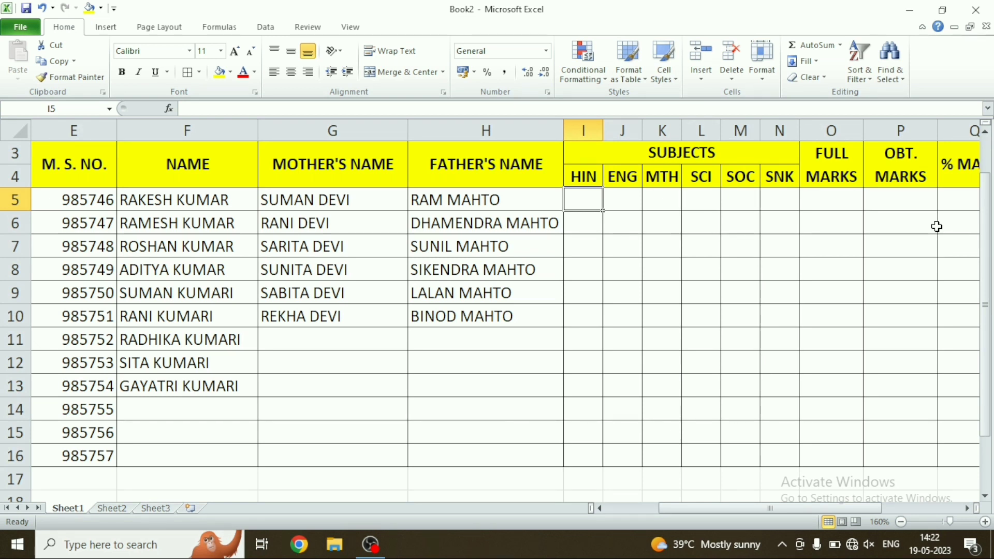
# Step: Enter row 5 marks 69, 54, 74, 85, 74, 65 and row 6 marks 41, 52, 58, 74, 54, 41
pyautogui.write('69')
pyautogui.press('Tab')
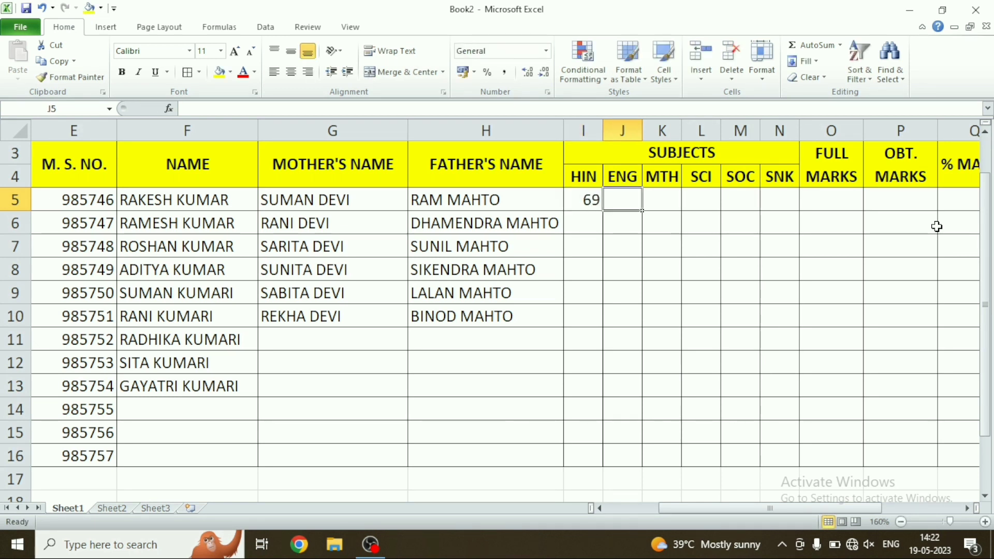
pyautogui.write('54\t74\t85\t')
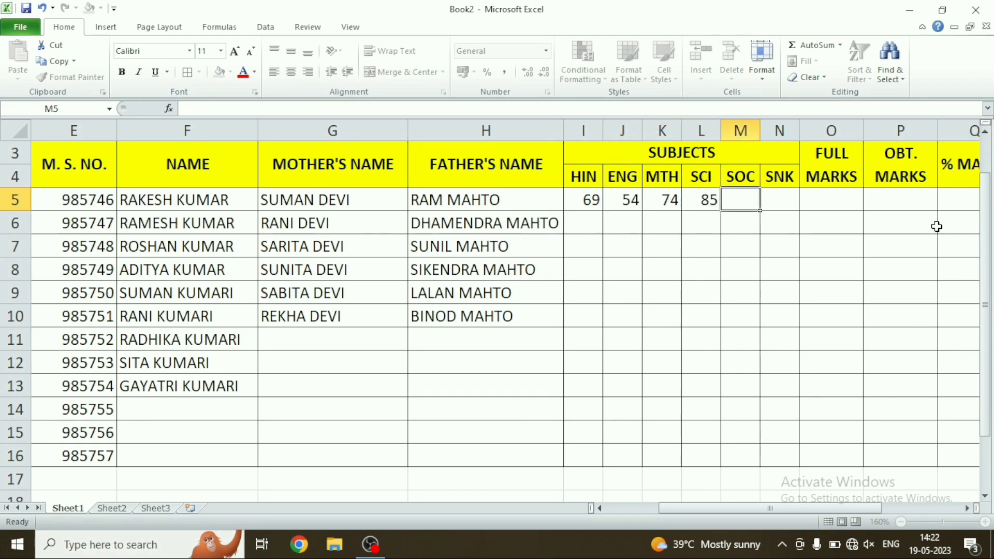
pyautogui.write('74')
pyautogui.press('Tab')
pyautogui.write('65')
pyautogui.press('Return')
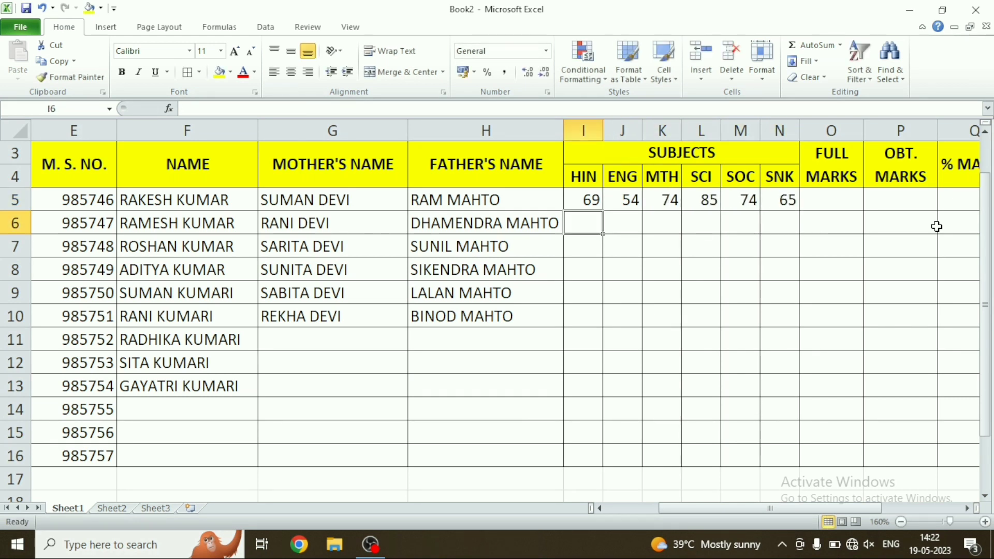
pyautogui.write('41\t52\t58\t7')
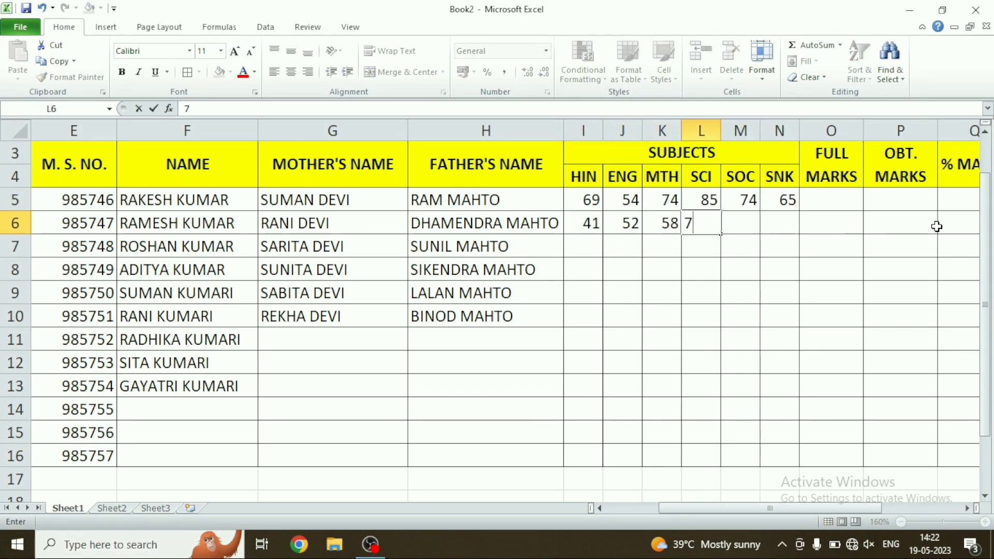
pyautogui.write('4\t54\t41')
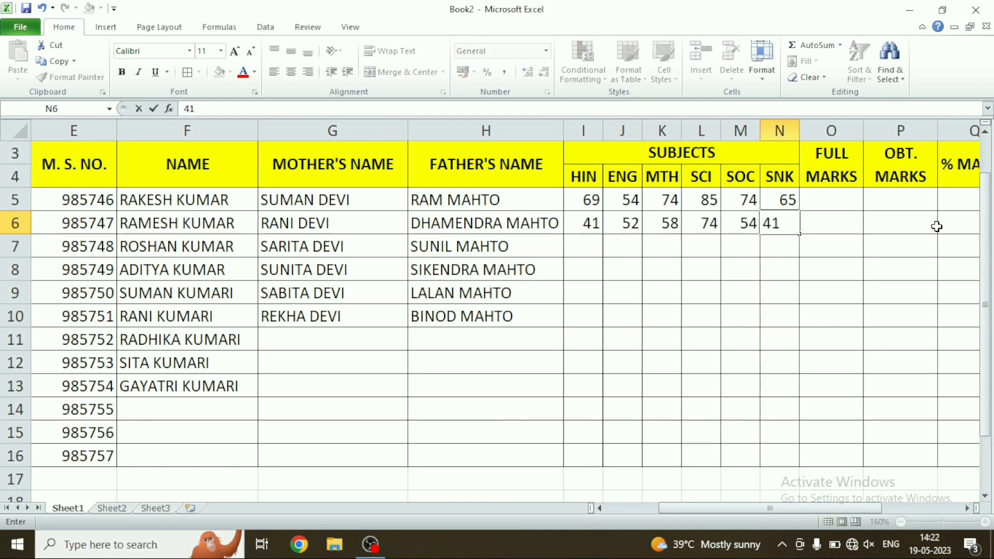
pyautogui.press('Return')
# Step: Enter row 7 marks 25, 41, 47, 5, 45 and 74
pyautogui.write('25')
pyautogui.press('Tab')
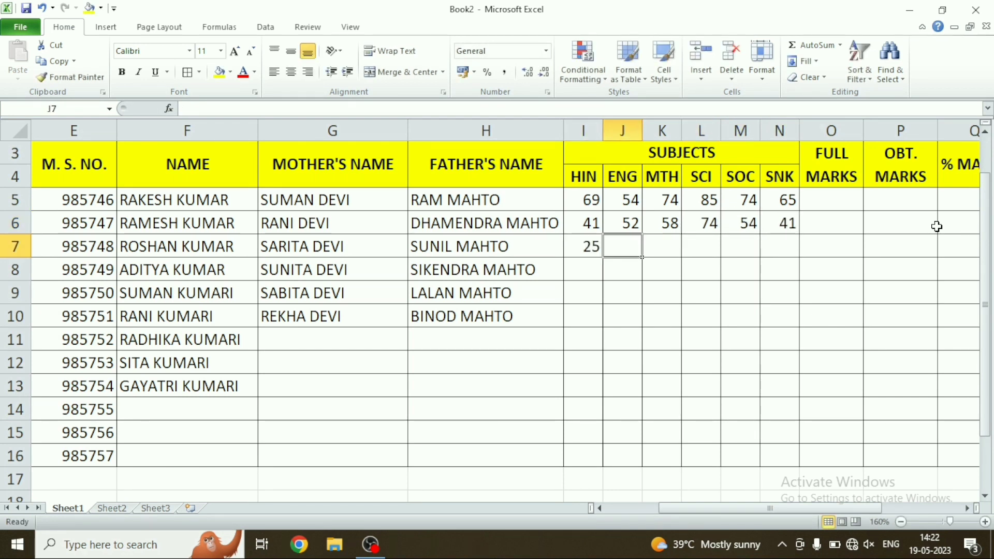
pyautogui.write('41')
pyautogui.press('Tab')
pyautogui.write('47')
pyautogui.press('Tab')
pyautogui.write('5')
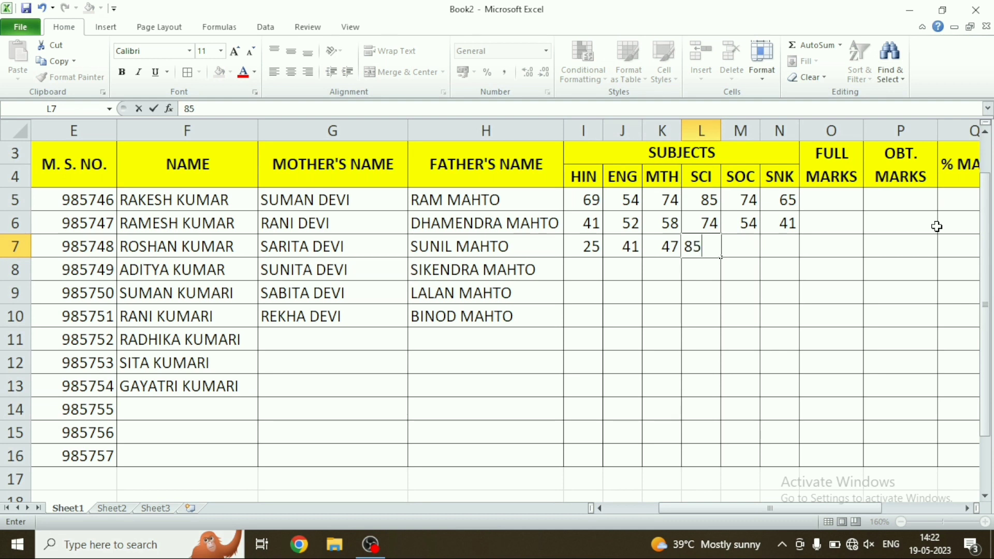
pyautogui.press('Tab')
pyautogui.write('45')
pyautogui.press('Tab')
pyautogui.write('74')
pyautogui.press('Return')
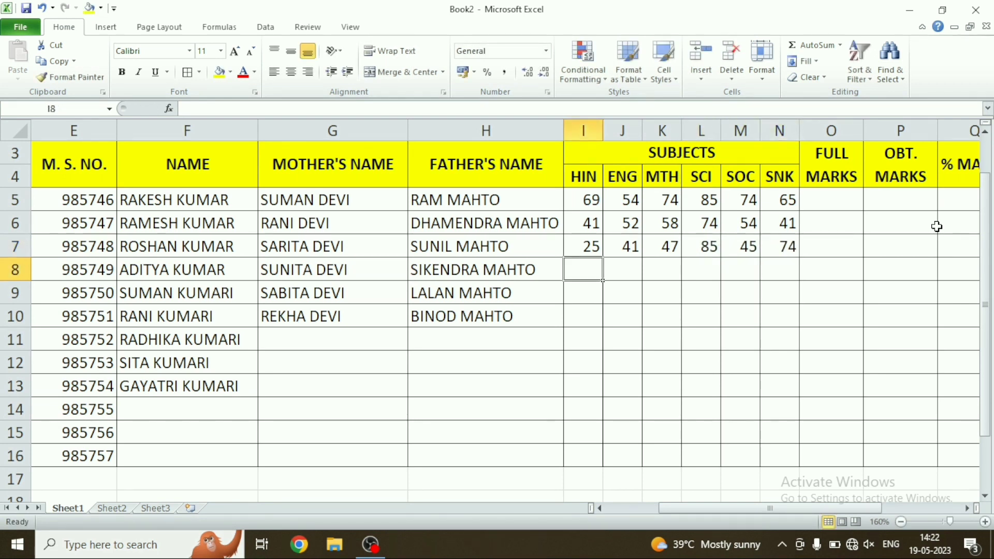
# Step: Enter row 8 marks 65, 52, 52, 53, 69 and 65
pyautogui.write('65')
pyautogui.press('Tab')
pyautogui.write('52')
pyautogui.press('Tab')
pyautogui.write('52')
pyautogui.press('Tab')
pyautogui.write('5')
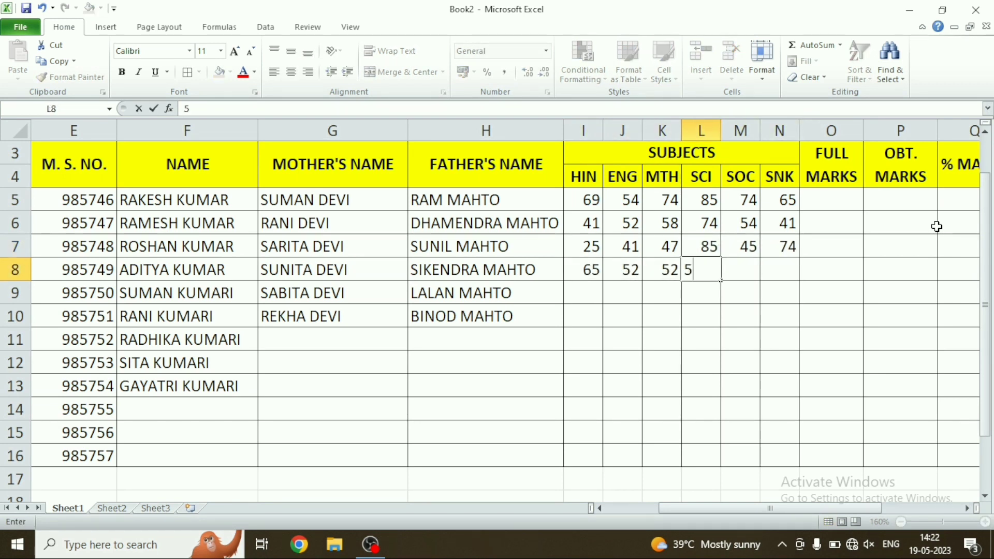
pyautogui.write('3')
pyautogui.press('Tab')
pyautogui.write('69')
pyautogui.press('Tab')
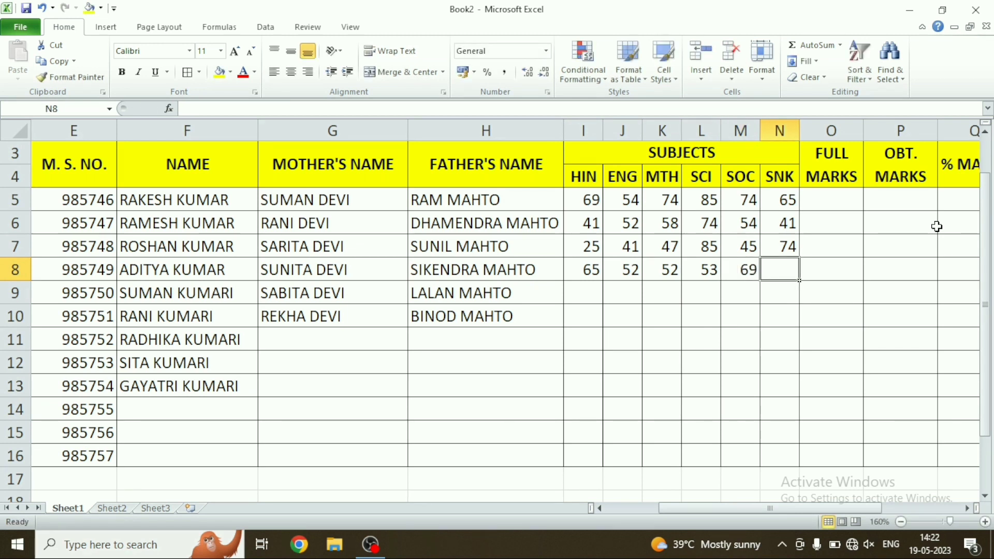
pyautogui.write('65')
pyautogui.press('Return')
# Step: Enter row 9 marks 36, 33, 32, 41, 47 and 85
pyautogui.write('36')
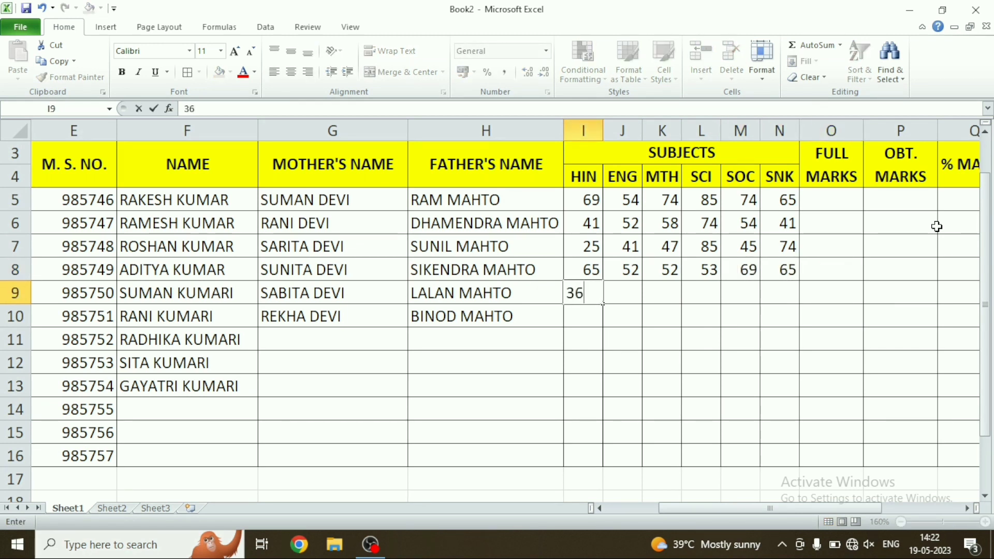
pyautogui.press('Tab')
pyautogui.write('33')
pyautogui.press('Tab')
pyautogui.write('32')
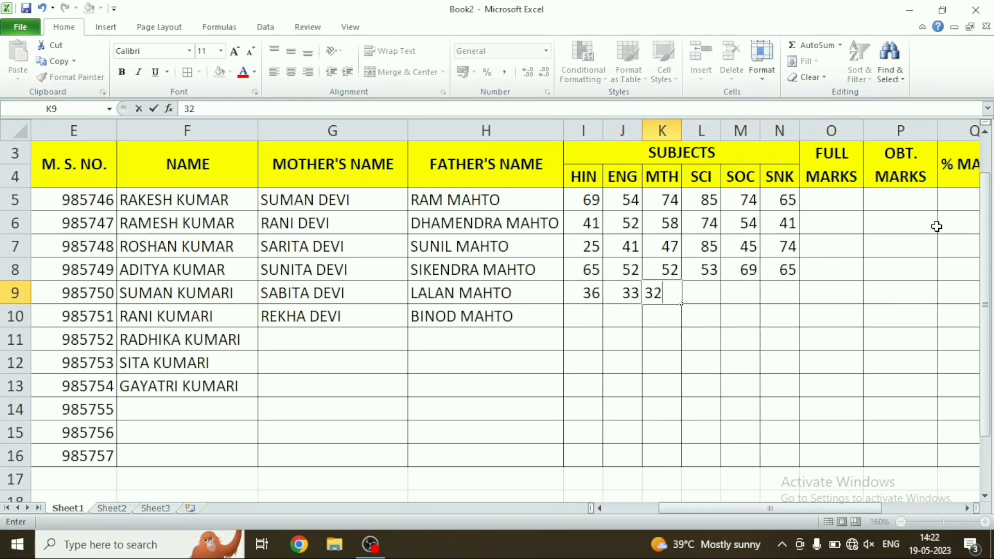
pyautogui.press('Tab')
pyautogui.write('41')
pyautogui.press('Tab')
pyautogui.write('47')
pyautogui.press('Tab')
pyautogui.write('8')
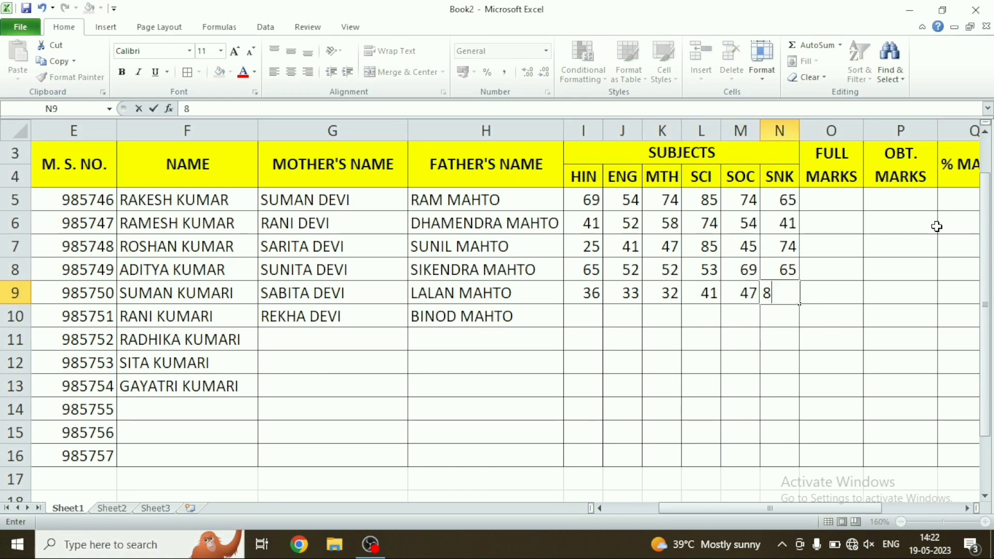
pyautogui.write('5')
pyautogui.press('Tab')
pyautogui.press('Return')
# Step: Enter row 10 marks 32, 65, 85, 74, 54 and 54
pyautogui.write('3')
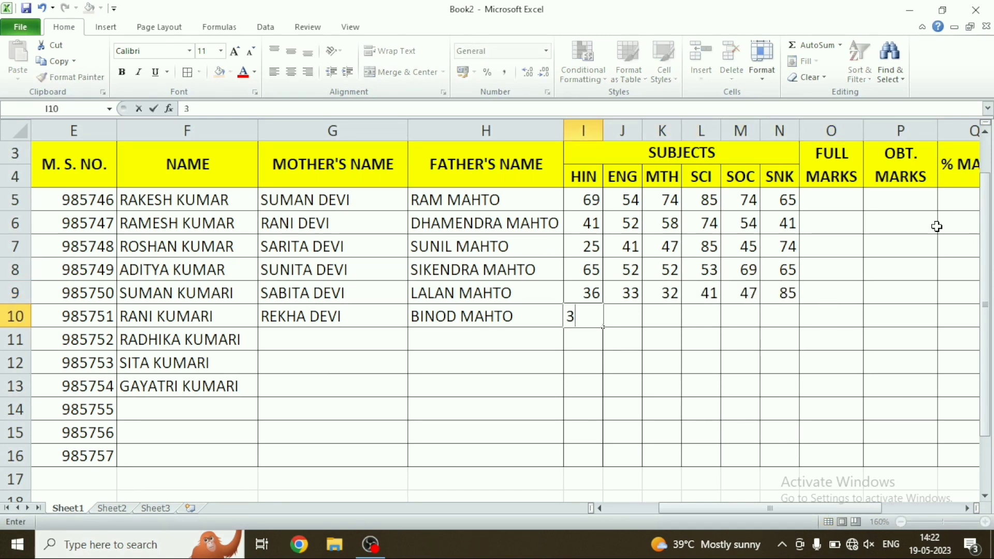
pyautogui.write('2')
pyautogui.press('Tab')
pyautogui.write('65')
pyautogui.press('Tab')
pyautogui.write('85')
pyautogui.press('Tab')
pyautogui.write('74')
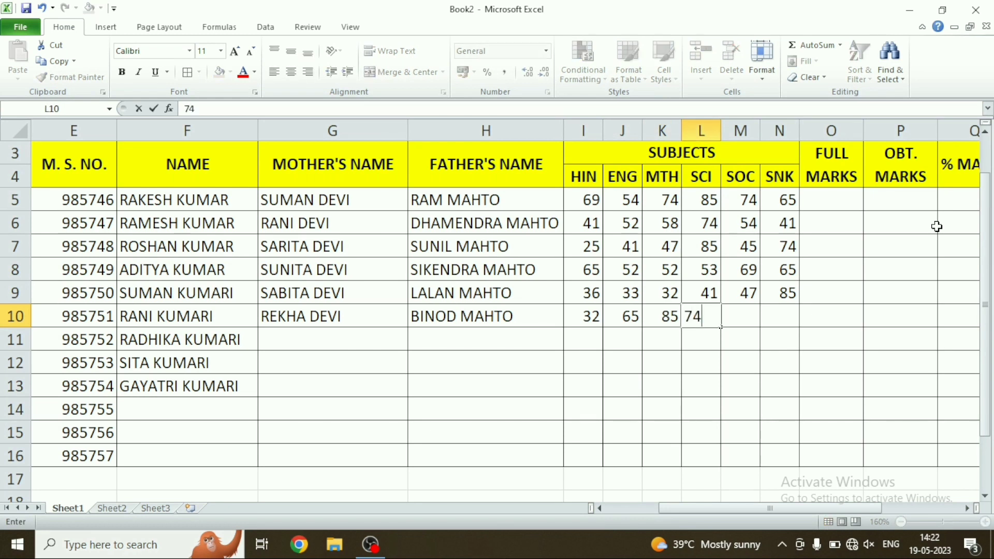
pyautogui.press('Tab')
pyautogui.write('54')
pyautogui.press('Tab')
pyautogui.write('54')
pyautogui.press('Tab')
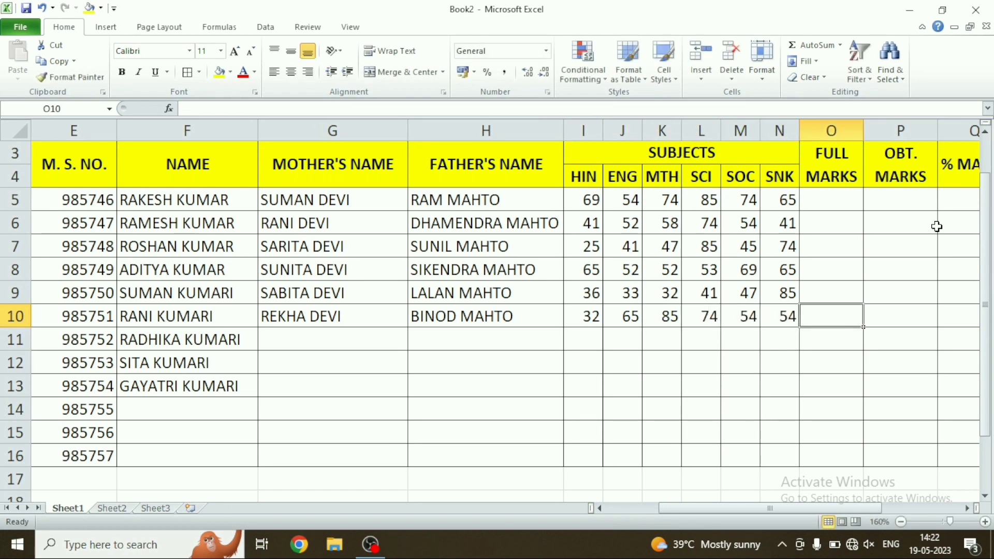
pyautogui.press('Up')
pyautogui.press('Up')
pyautogui.press('Up')
pyautogui.press('Up')
pyautogui.press('Up')
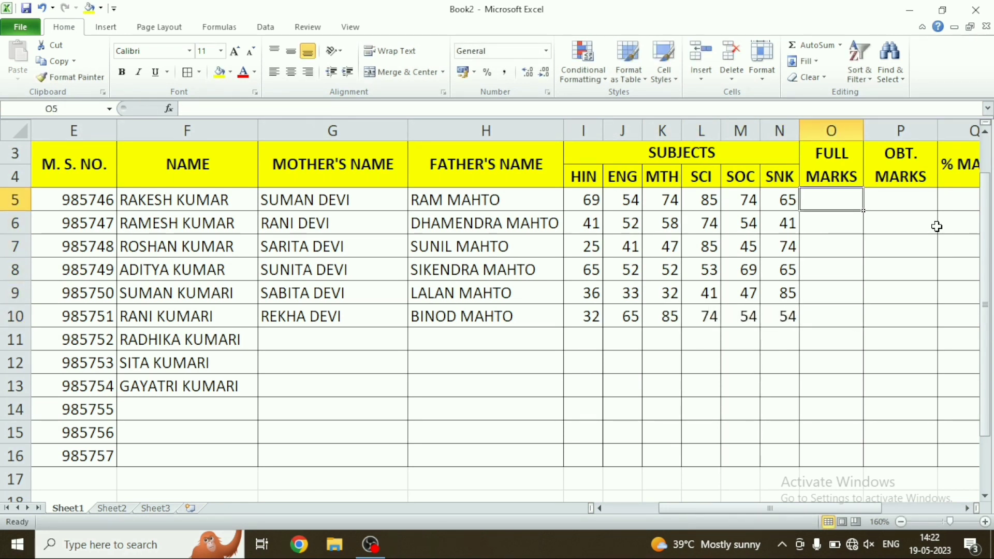
# Step: Enter 500 in O5 and fill it down through O16 with Ctrl+D
pyautogui.write('500')
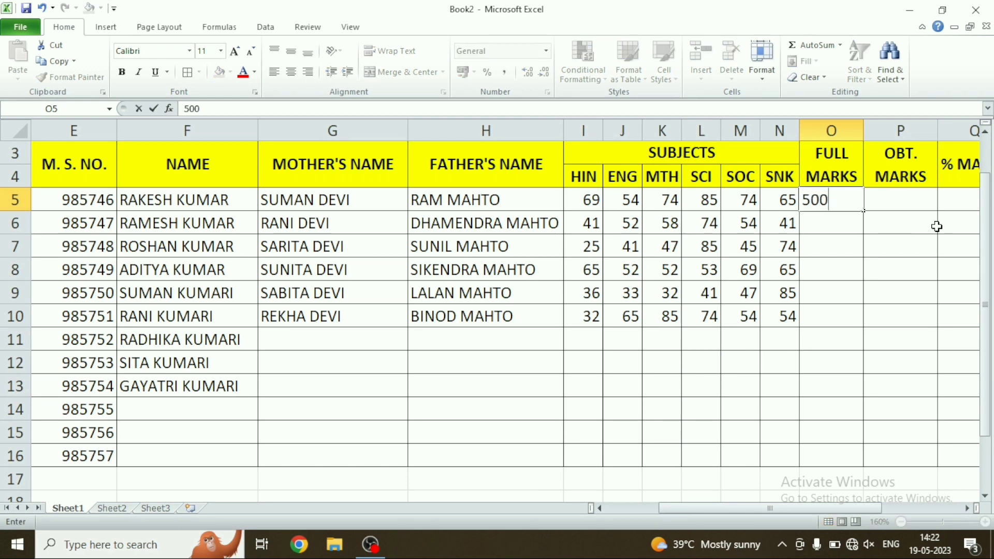
pyautogui.press('Tab')
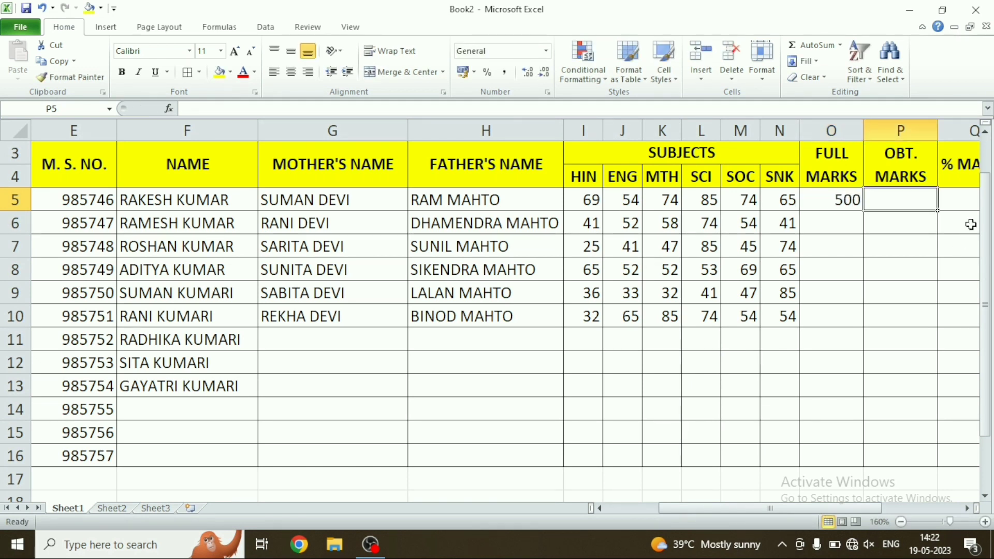
pyautogui.click(825, 197)
pyautogui.moveTo(825, 197); pyautogui.dragTo(817, 452)
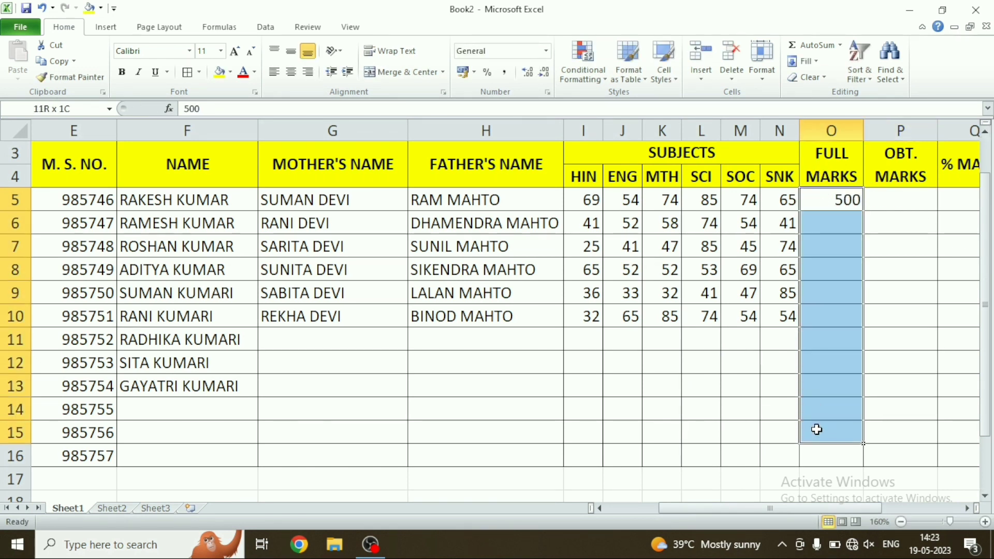
pyautogui.hotkey('ctrl', 'd')
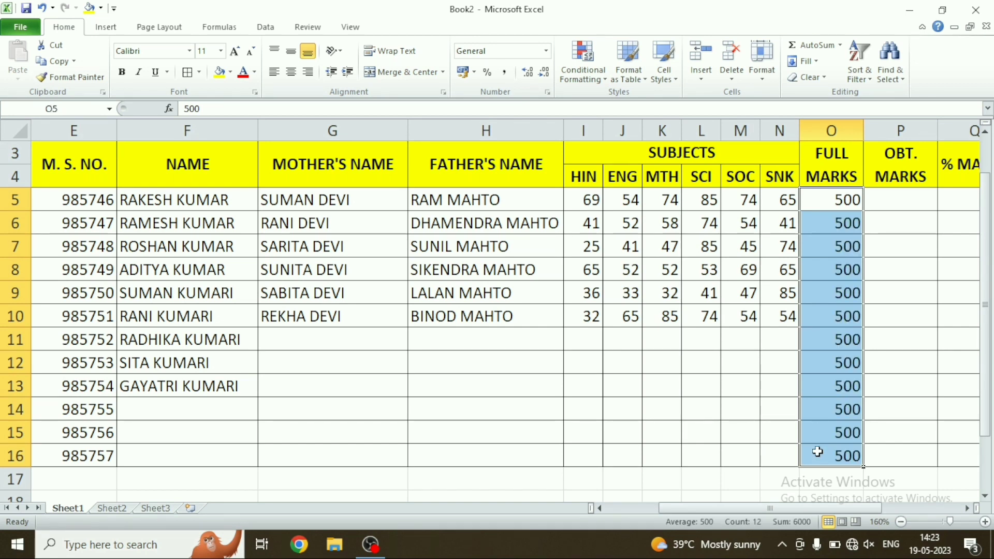
pyautogui.click(916, 197)
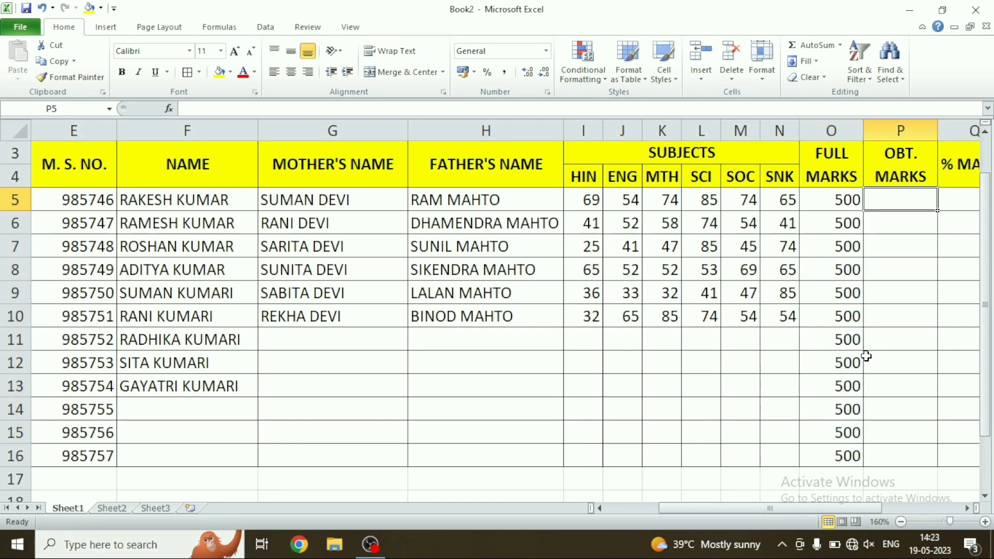
# Step: Zoom to 205% and scroll so the marks, FULL MARKS and OBT. MARKS columns show with headers
pyautogui.moveTo(839, 508)
pyautogui.mouseDown()
pyautogui.moveTo(889, 510)
pyautogui.moveTo(863, 509)
pyautogui.mouseUp()
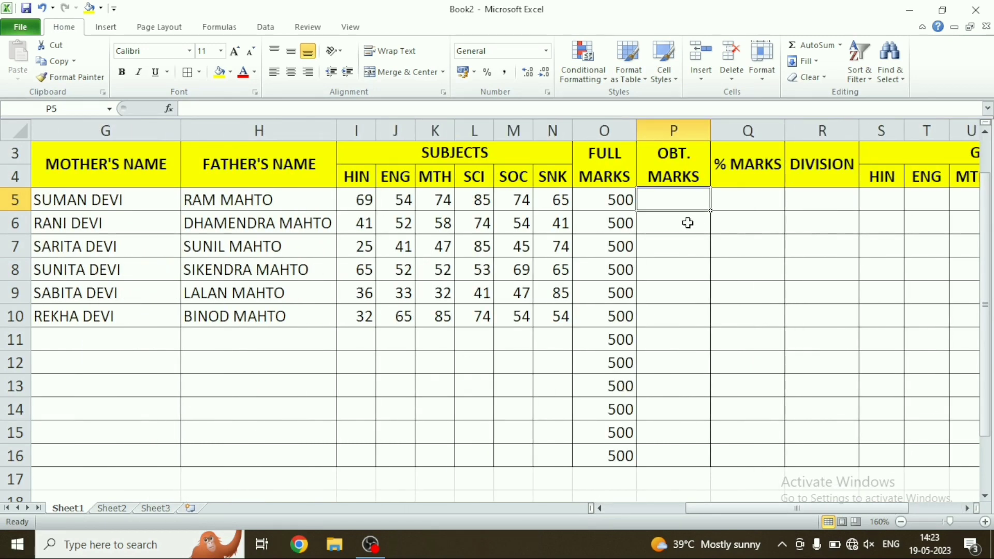
pyautogui.keyDown('ctrl'); pyautogui.scroll(2, 685, 224); pyautogui.keyUp('ctrl')
pyautogui.keyDown('ctrl'); pyautogui.scroll(1, 685, 222); pyautogui.keyUp('ctrl')
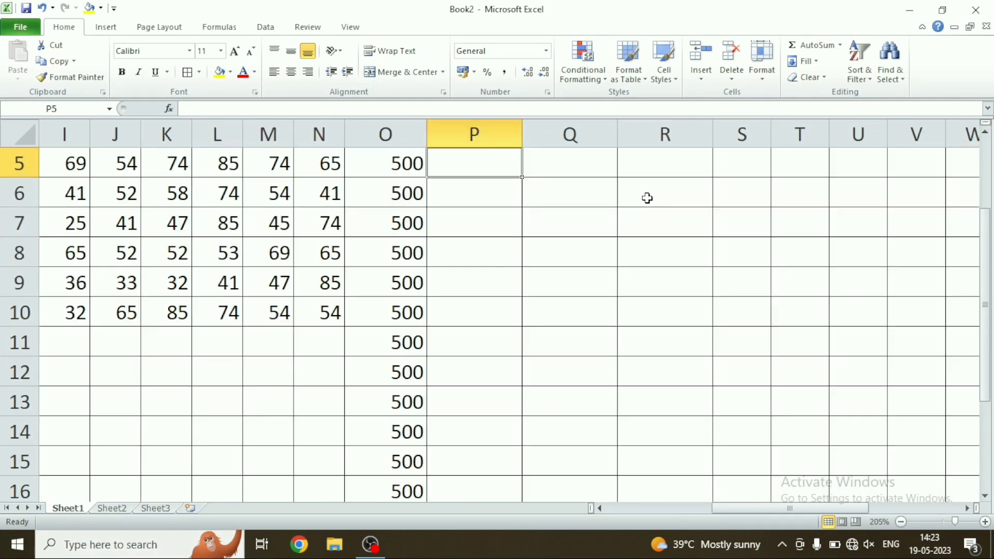
pyautogui.scroll(1, 556, 300)
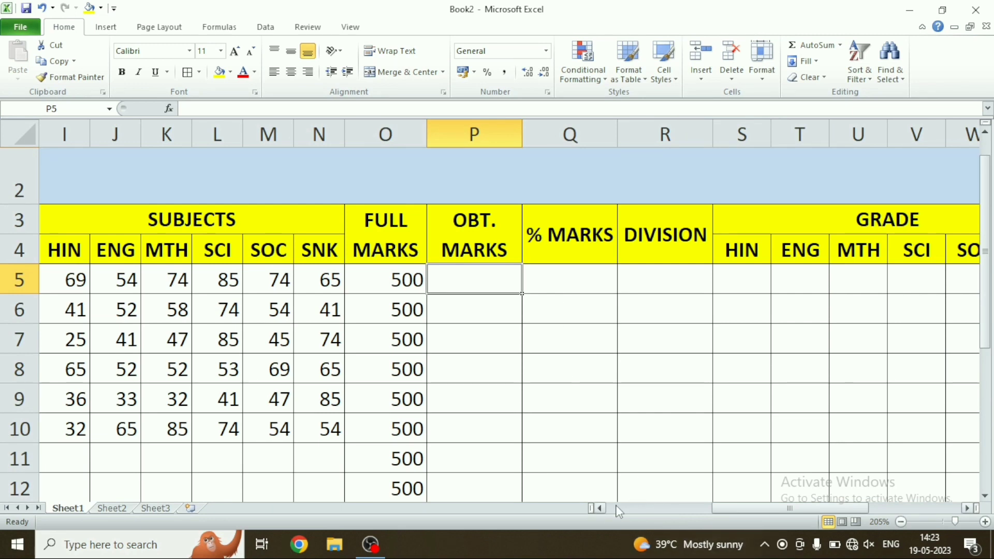
pyautogui.click(599, 509)
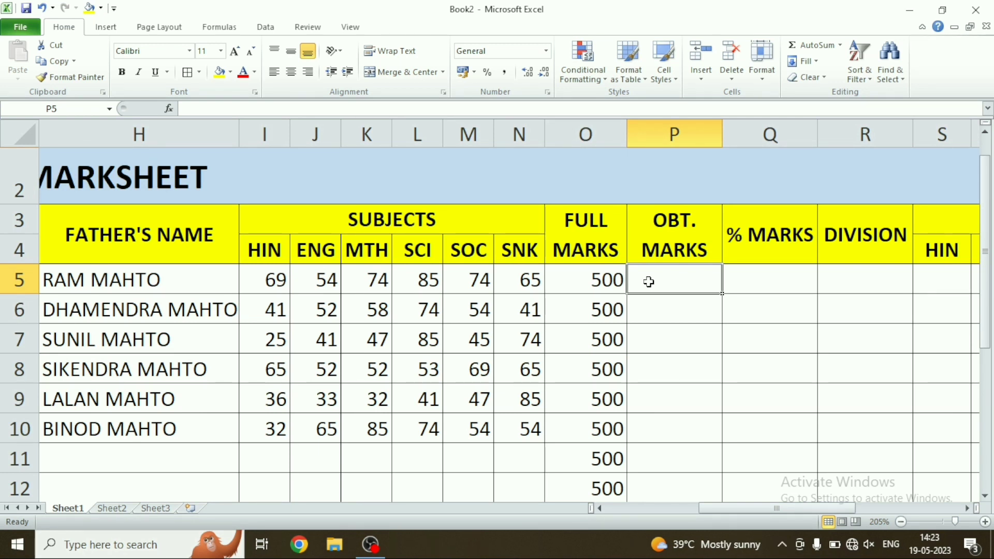
# Step: Enter =SUM(I5:M5) in P5, giving 356, and fill it down to P16
pyautogui.write('=')
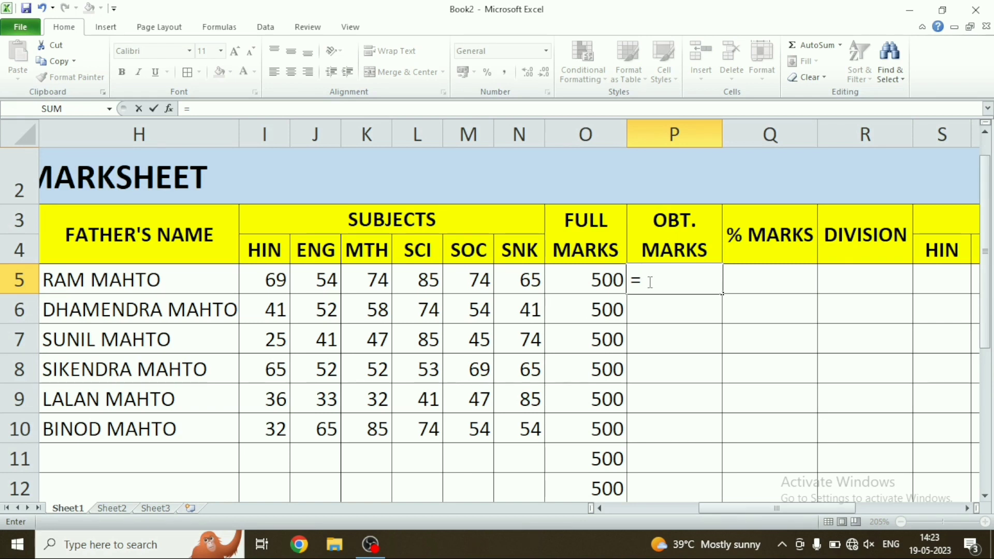
pyautogui.write('SUM')
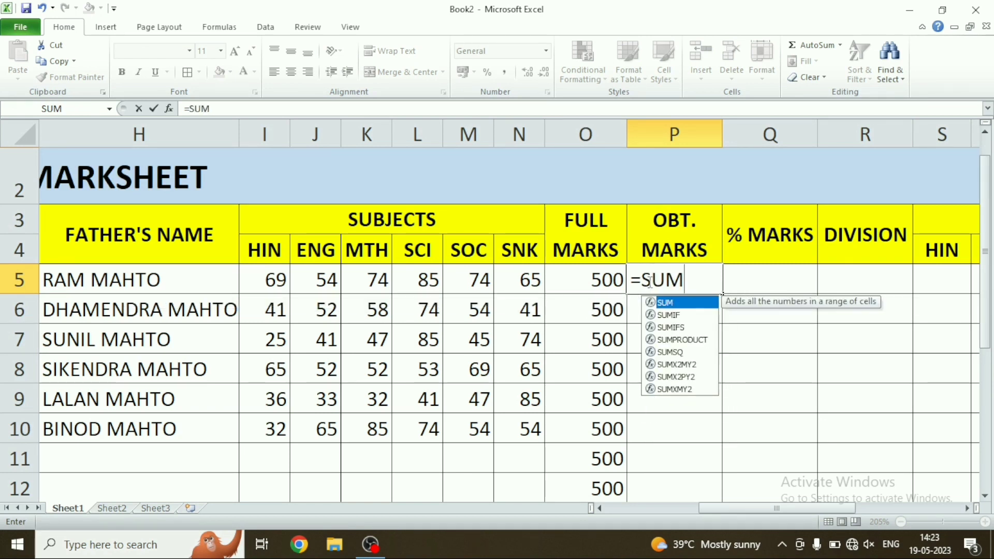
pyautogui.write('(')
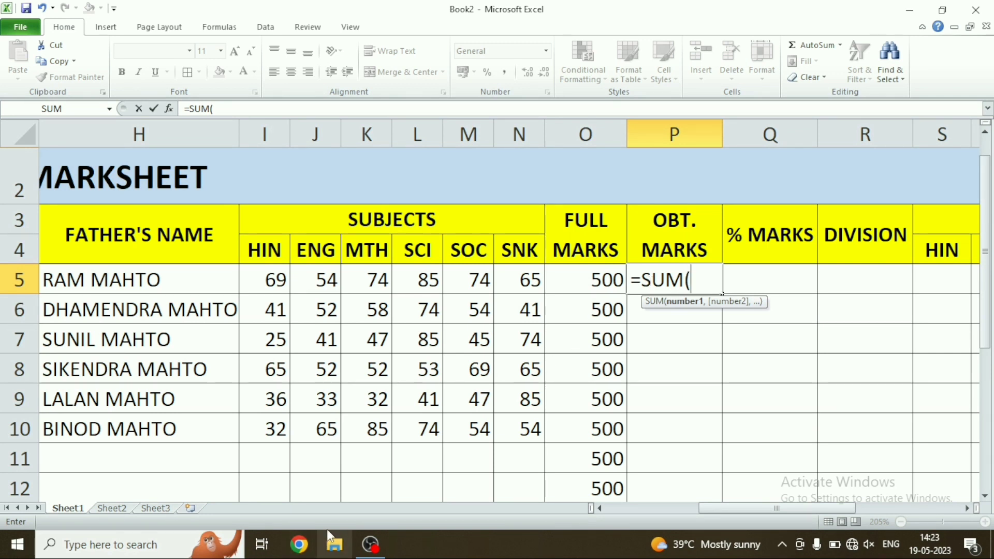
pyautogui.moveTo(260, 281); pyautogui.dragTo(459, 283)
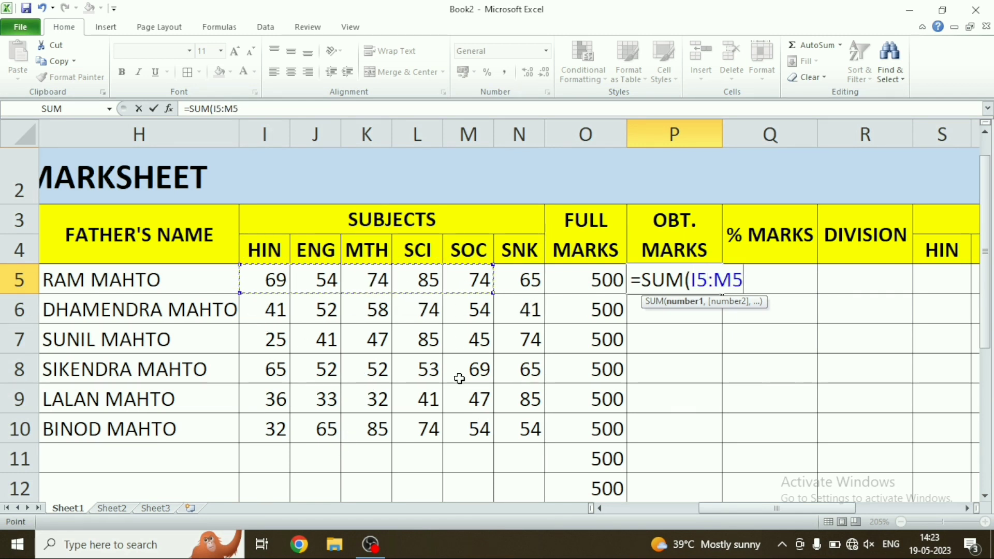
pyautogui.write(')')
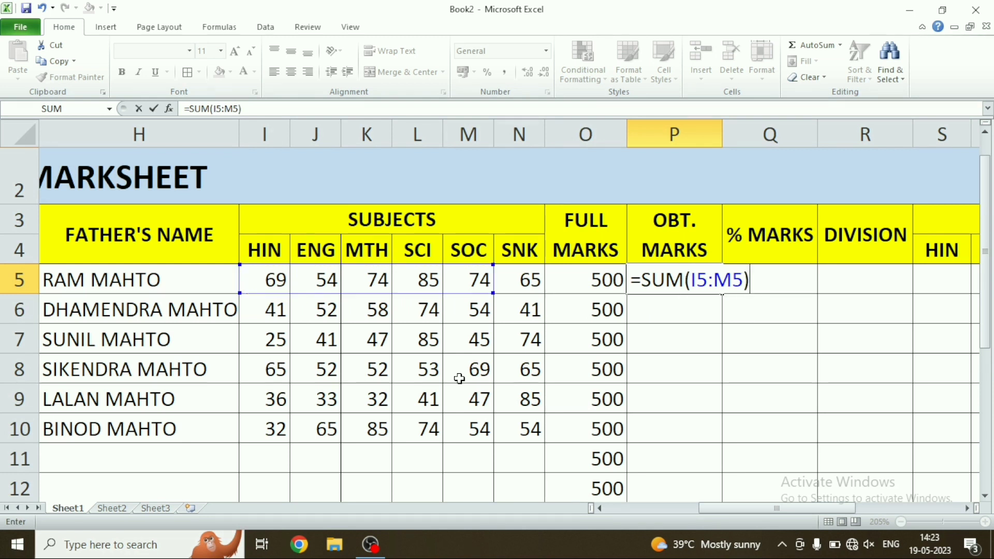
pyautogui.press('Return')
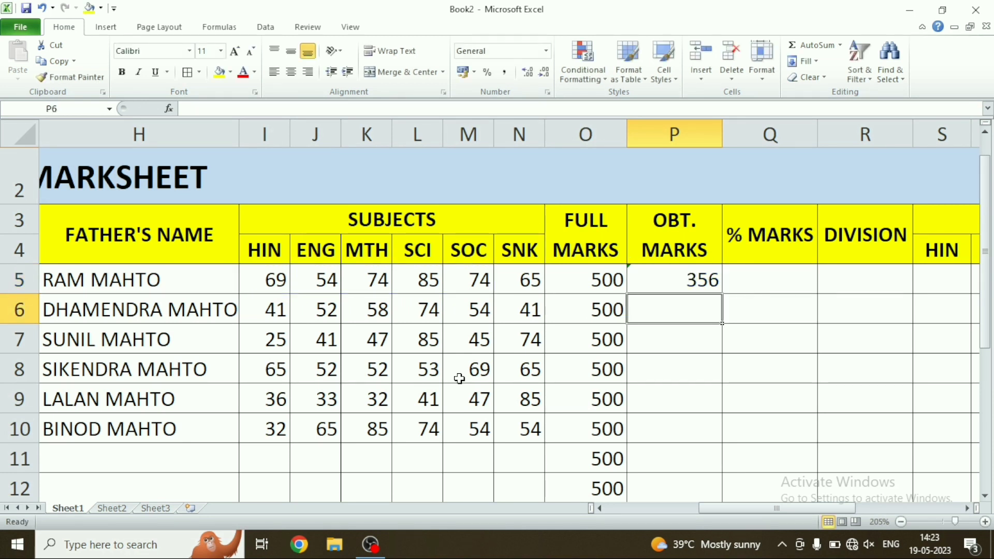
pyautogui.click(665, 279)
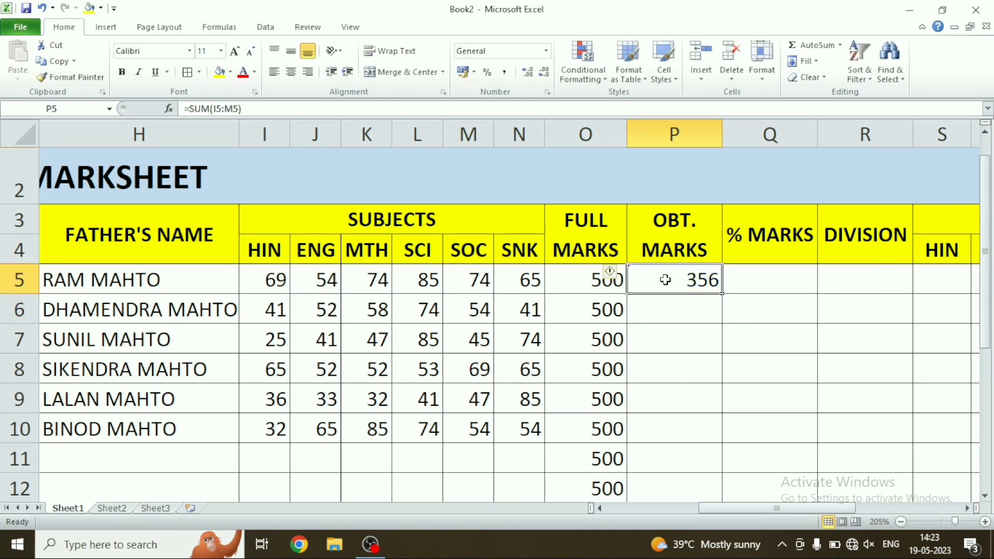
pyautogui.moveTo(722, 293)
pyautogui.mouseDown()
pyautogui.moveTo(734, 536)
pyautogui.moveTo(731, 438)
pyautogui.mouseUp()
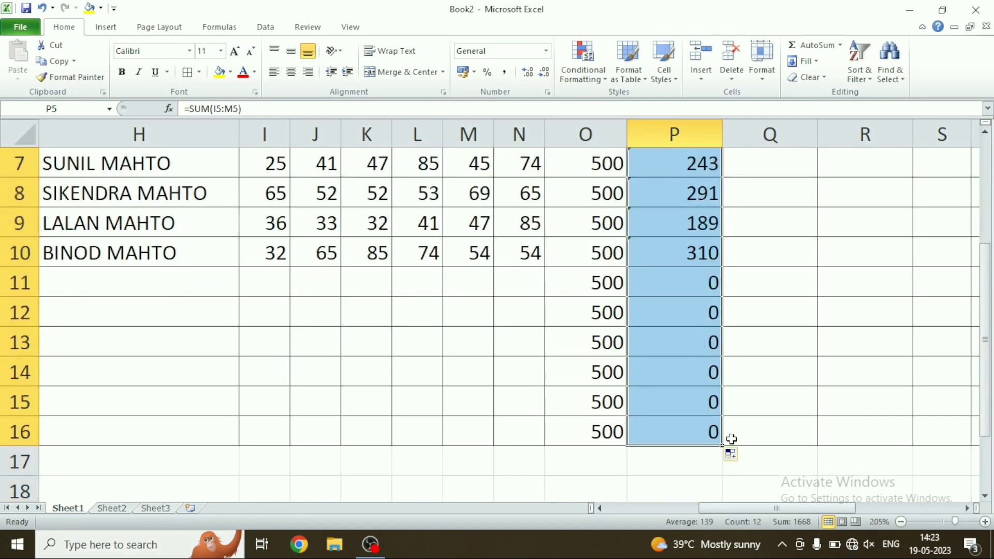
pyautogui.scroll(1, 731, 439)
pyautogui.click(697, 203)
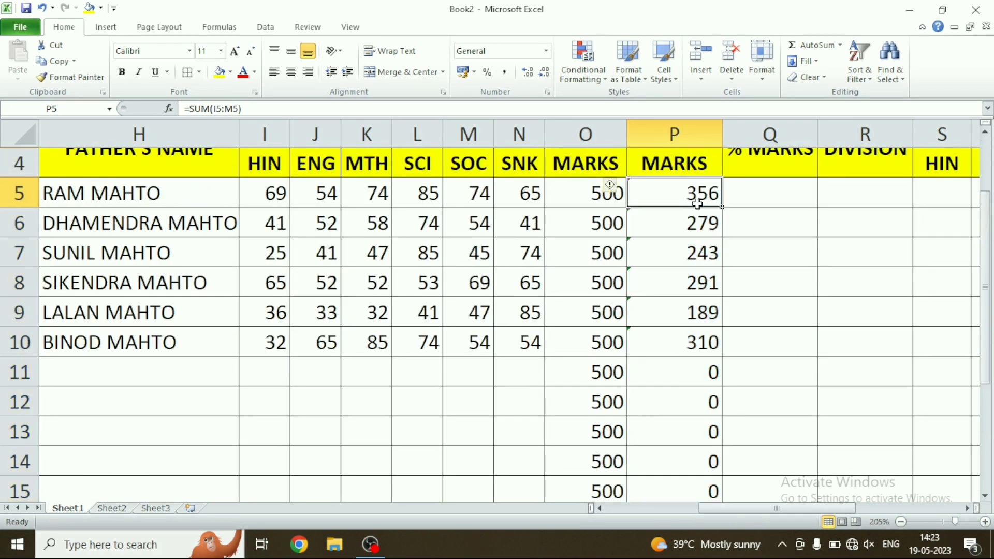
pyautogui.click(728, 190)
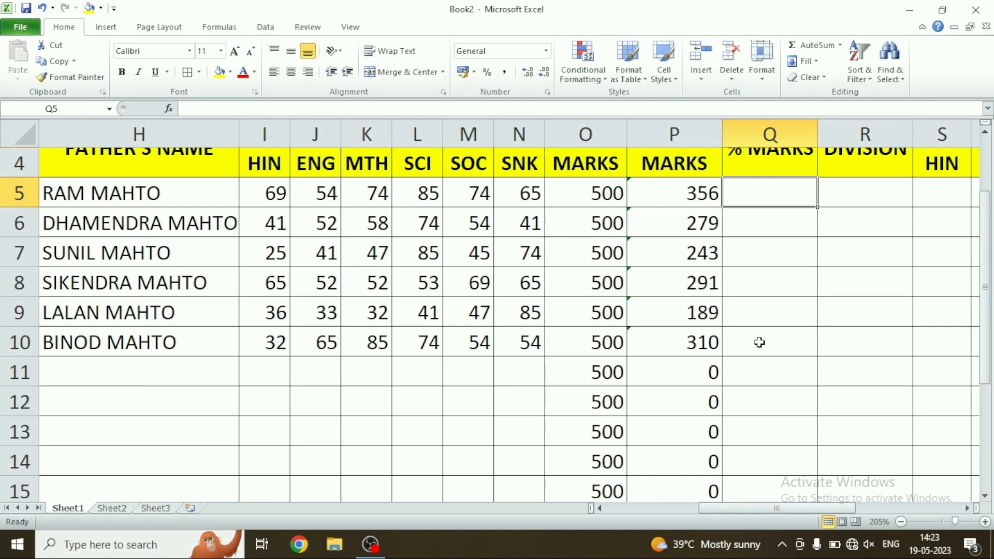
# Step: Enter the formula =(P5*100)/O5 in Q5, giving 71.2
pyautogui.write('=')
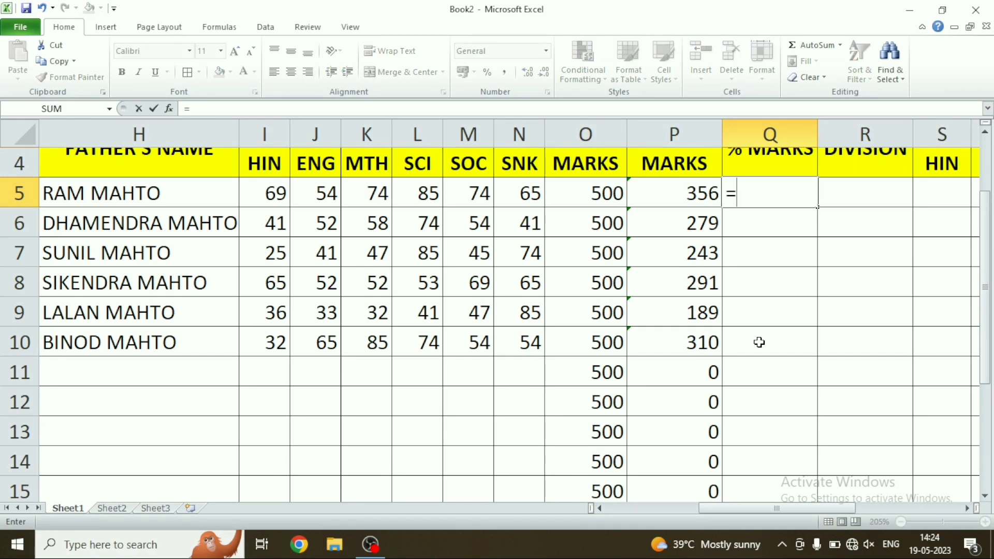
pyautogui.write('(')
pyautogui.scroll(1, 693, 199)
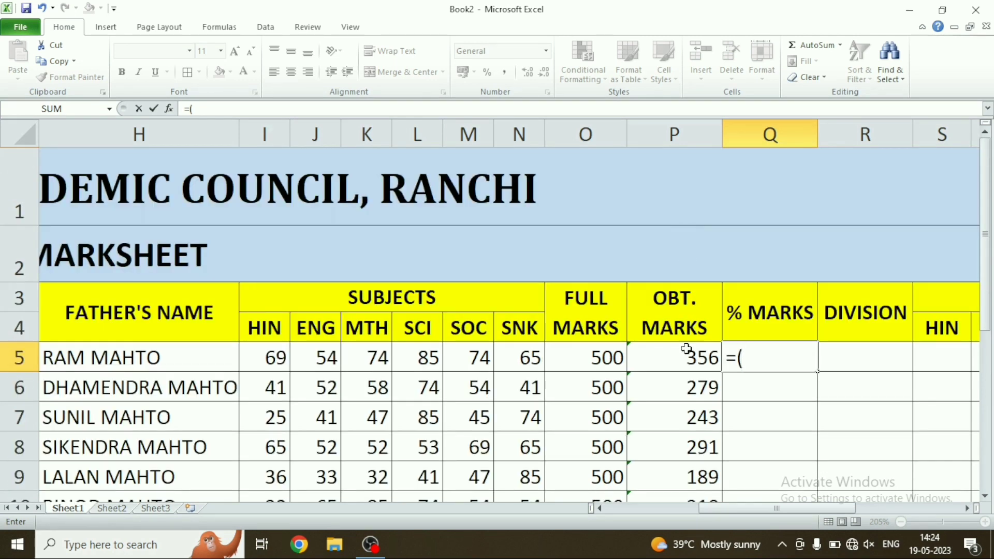
pyautogui.click(687, 349)
pyautogui.write('*10')
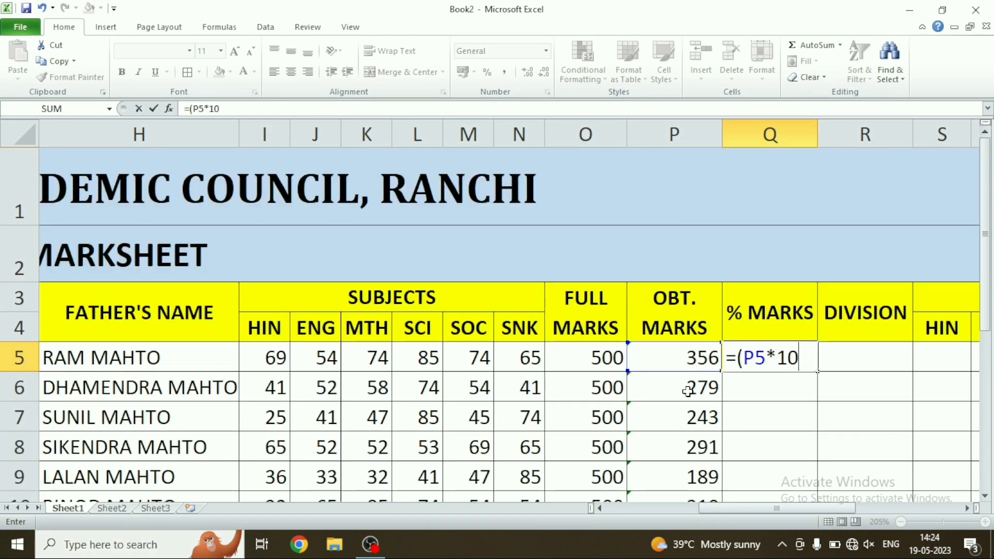
pyautogui.write('0)')
pyautogui.write('/')
pyautogui.click(579, 356)
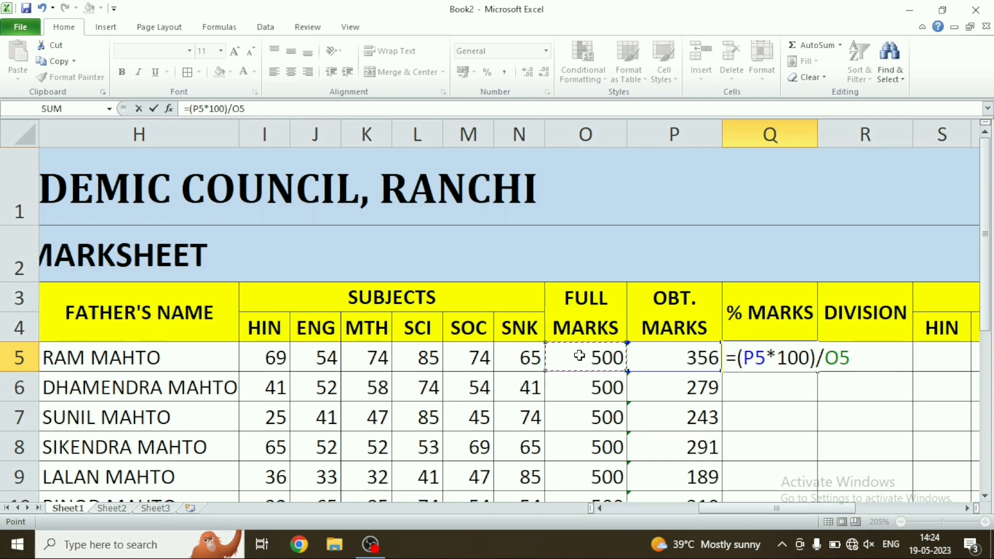
pyautogui.press('Return')
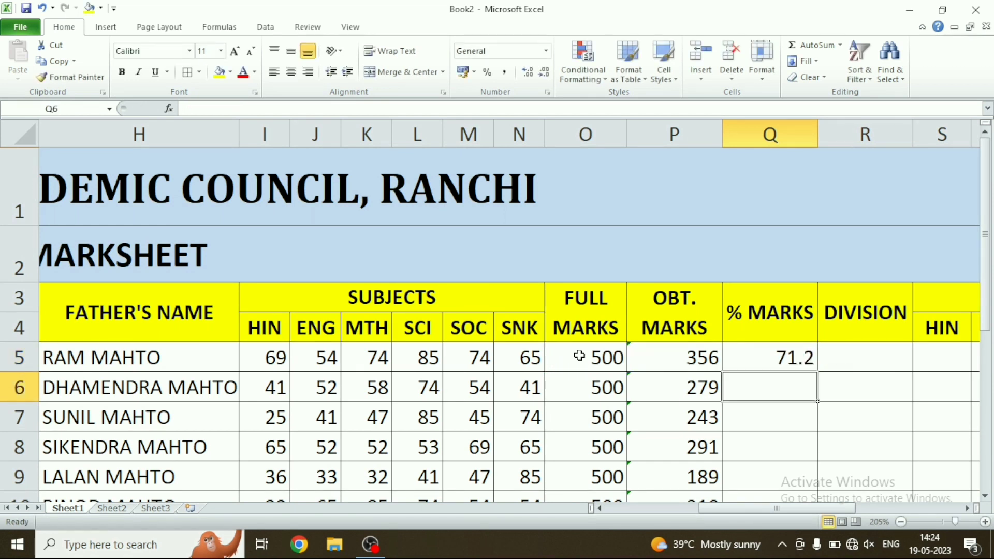
# Step: Fill the Q5 percentage formula down the % MARKS column to row 16
pyautogui.click(767, 356)
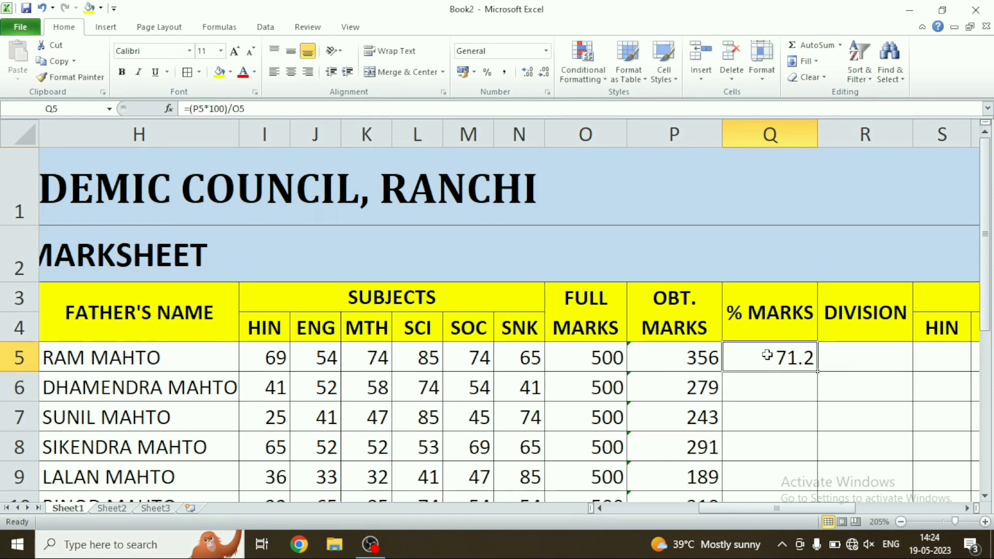
pyautogui.scroll(-1, 792, 338)
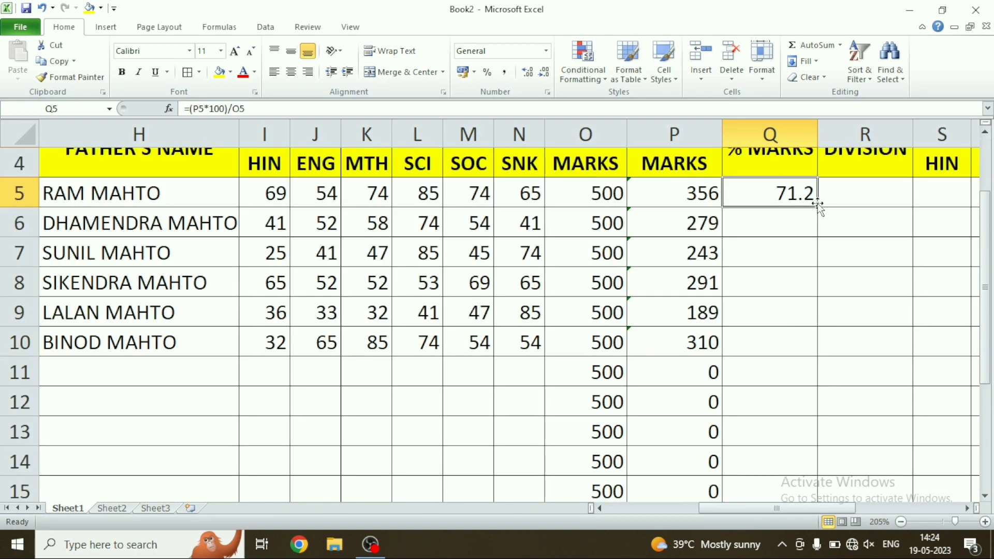
pyautogui.moveTo(818, 209)
pyautogui.mouseDown()
pyautogui.moveTo(818, 367)
pyautogui.moveTo(805, 431)
pyautogui.mouseUp()
pyautogui.scroll(2, 804, 336)
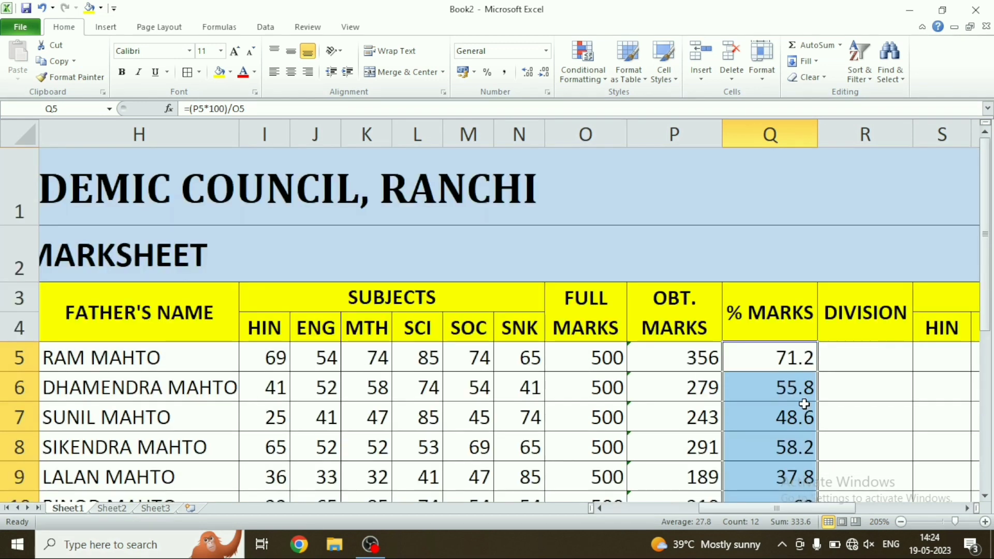
pyautogui.click(787, 333)
pyautogui.click(797, 358)
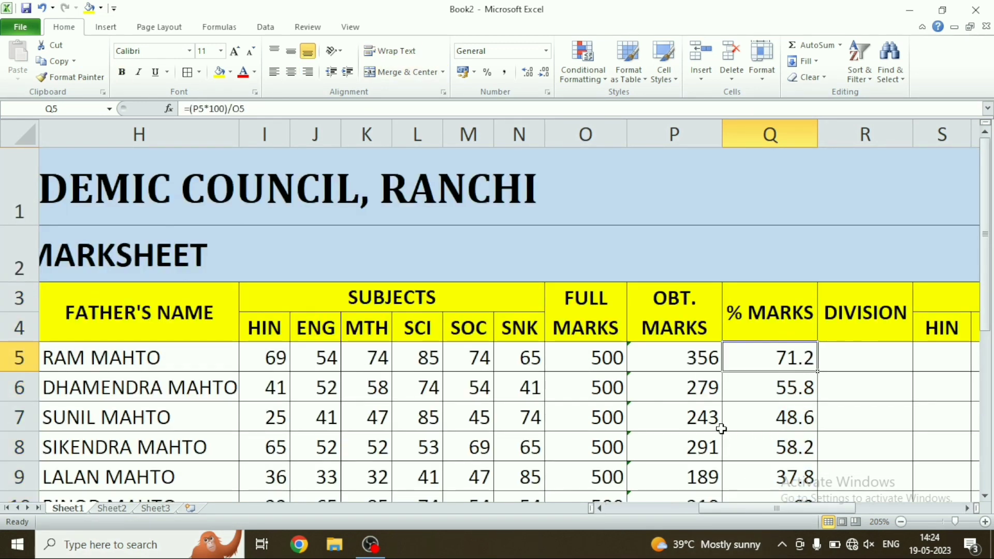
pyautogui.scroll(-2, 716, 371)
pyautogui.scroll(-1, 720, 362)
pyautogui.scroll(-2, 719, 357)
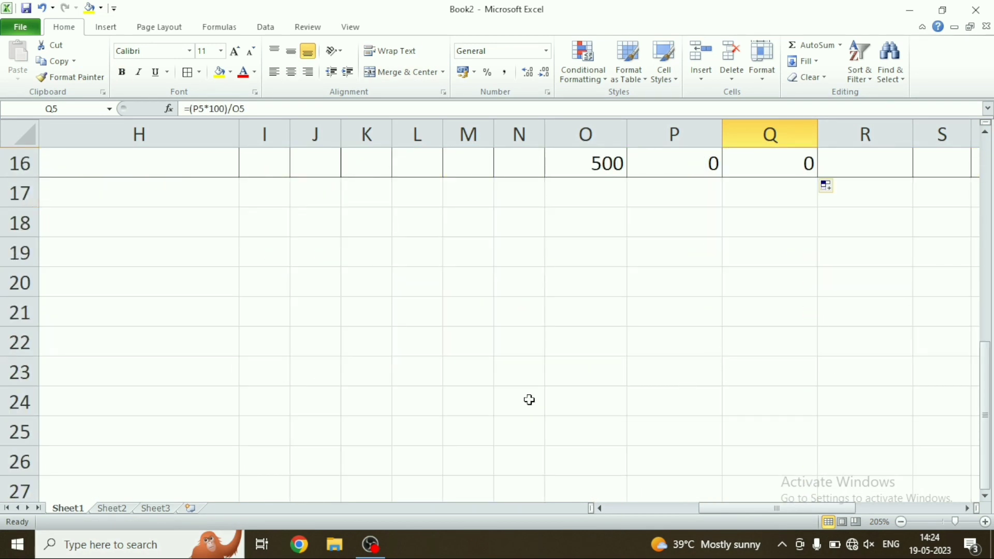
pyautogui.click(398, 252)
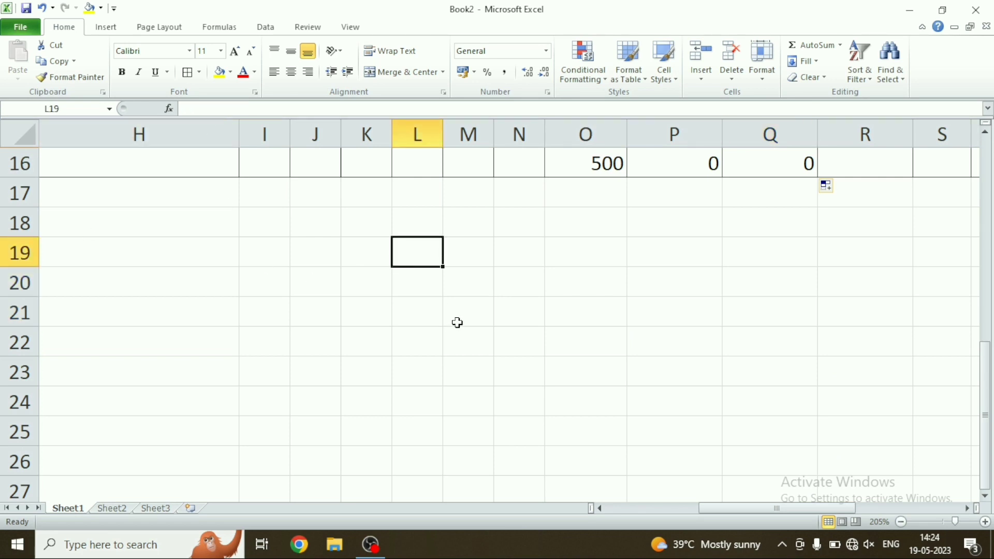
pyautogui.write('M')
pyautogui.press('BackSpace')
pyautogui.write('Not')
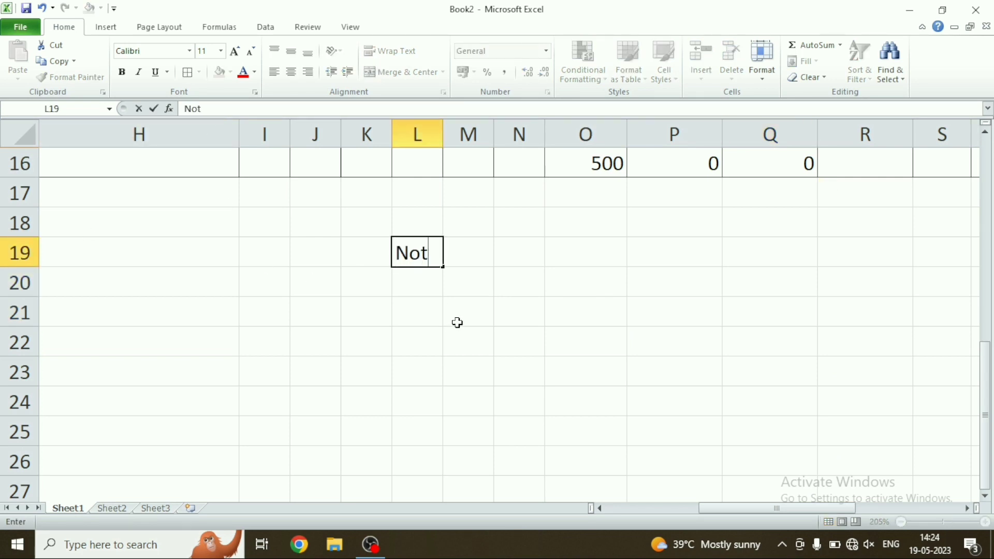
pyautogui.write('e')
pyautogui.press('Return')
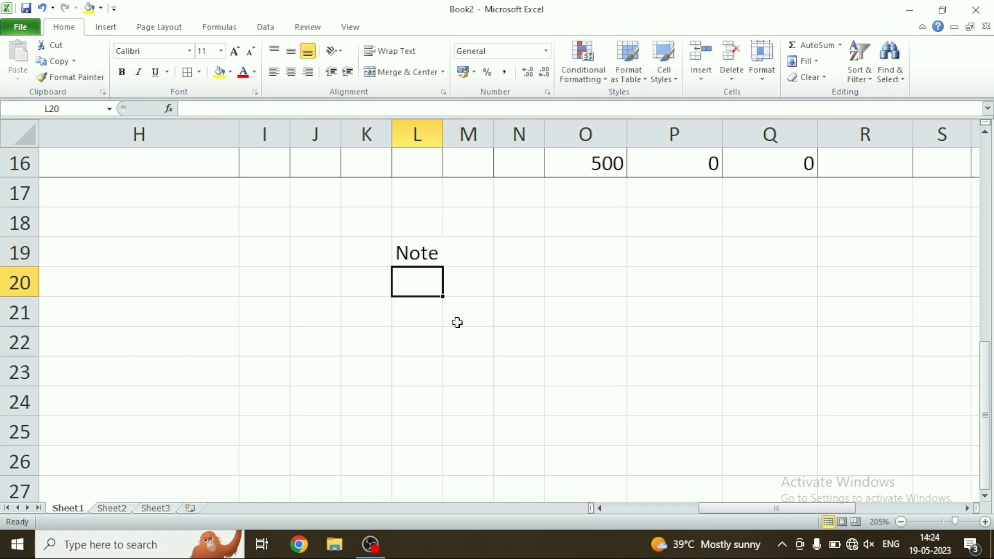
pyautogui.write('o')
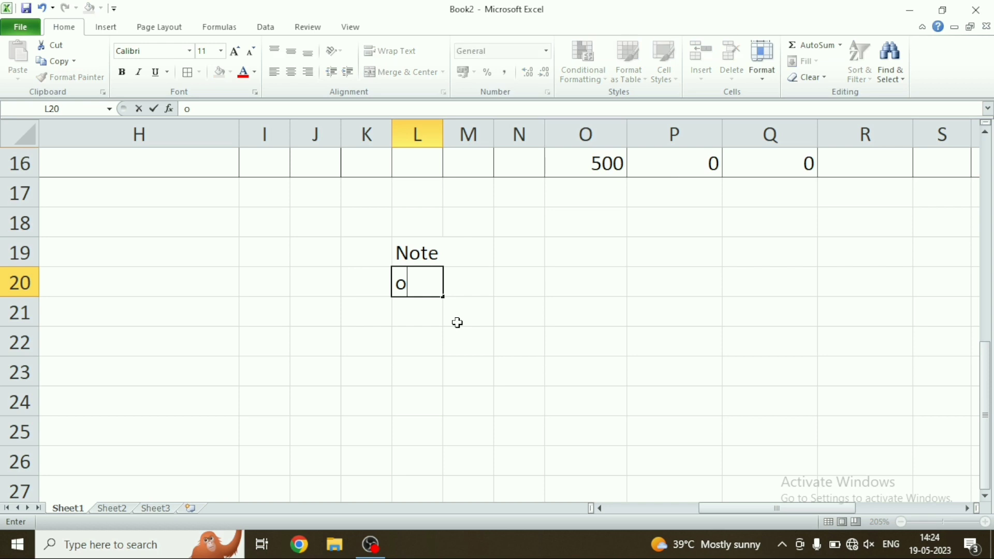
pyautogui.press('BackSpace')
pyautogui.write('Fo')
pyautogui.press('BackSpace')
pyautogui.press('BackSpace')
pyautogui.click(417, 253)
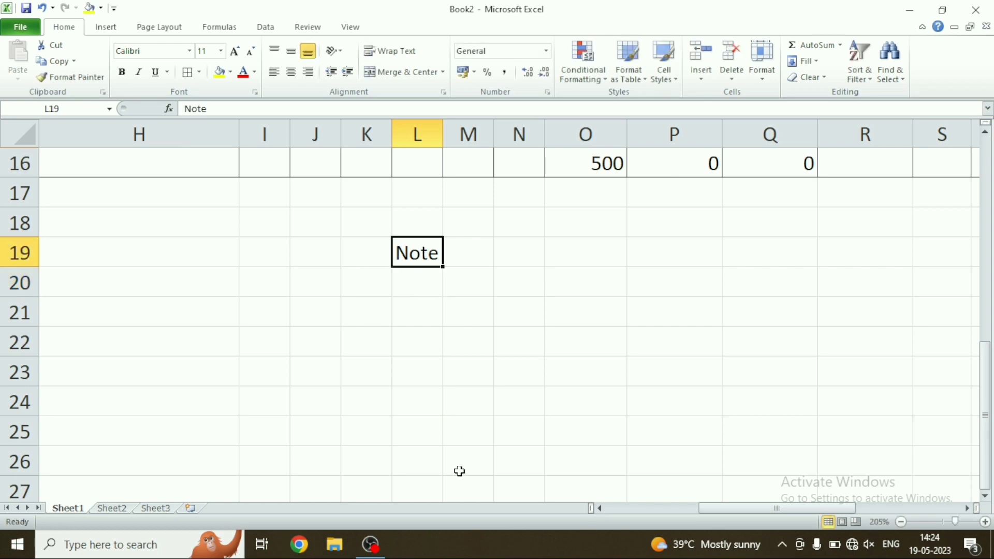
pyautogui.press('Delete')
pyautogui.click(458, 332)
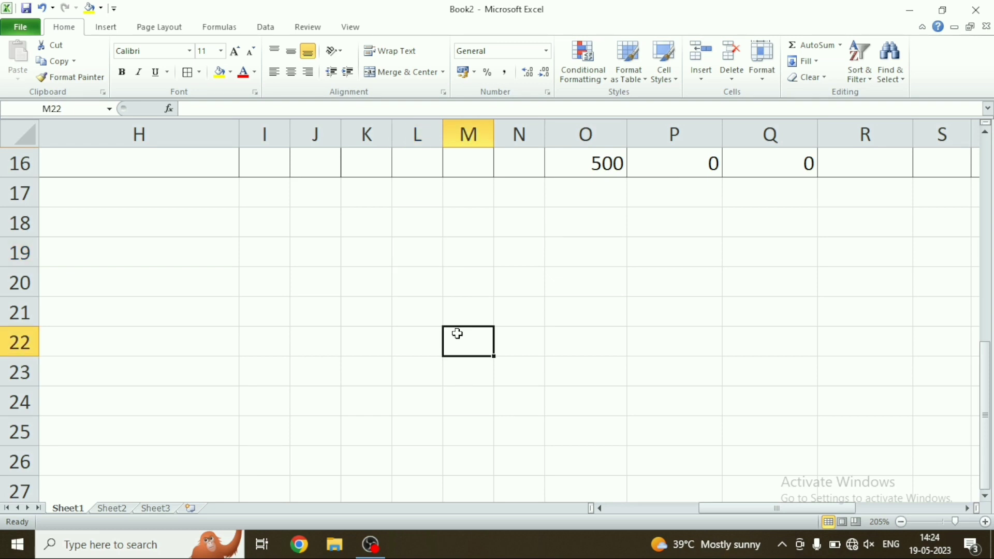
pyautogui.press('super')
pyautogui.press('Escape')
pyautogui.scroll(5, 735, 320)
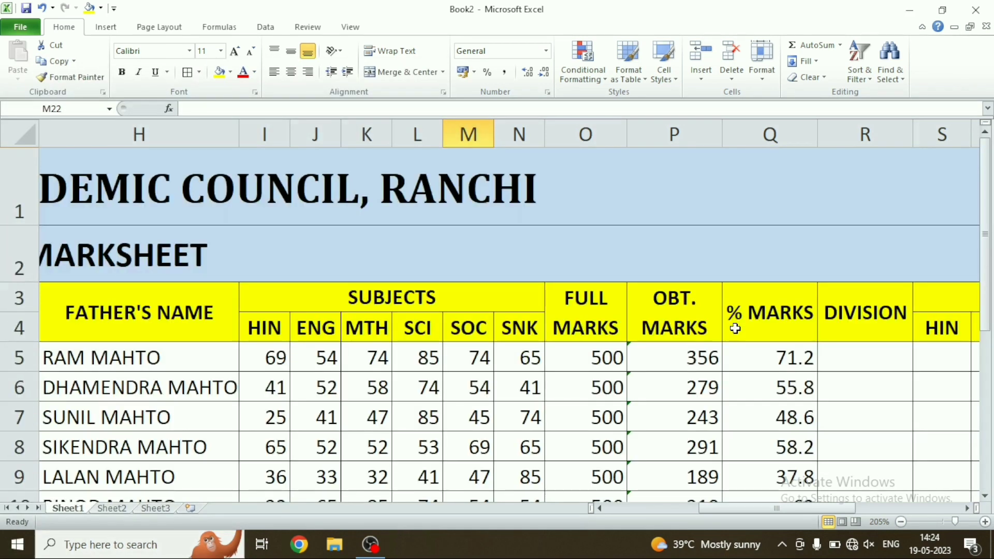
pyautogui.moveTo(642, 351); pyautogui.dragTo(790, 396)
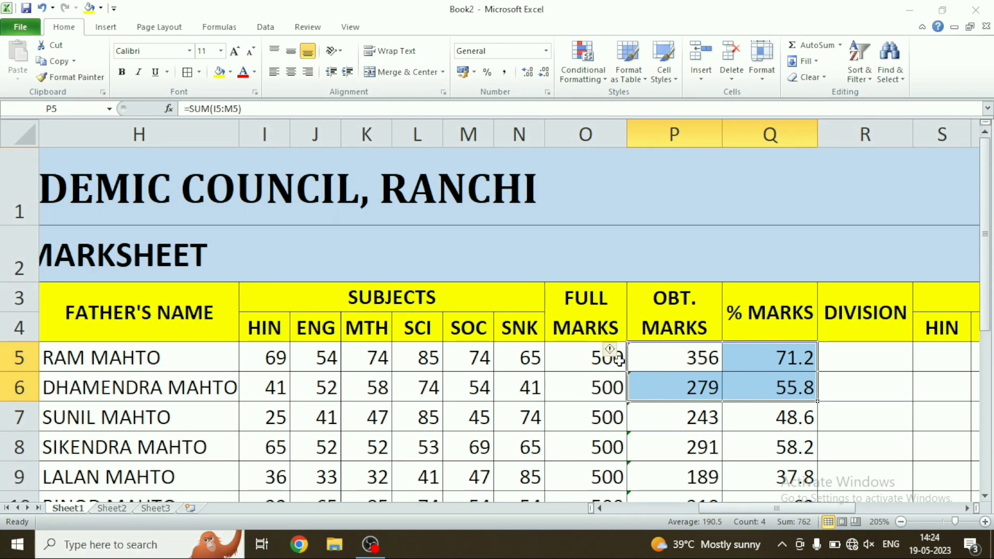
# Step: Launch WordPad from the Run box with 'wordpad' and maximise it
pyautogui.press('super+r')
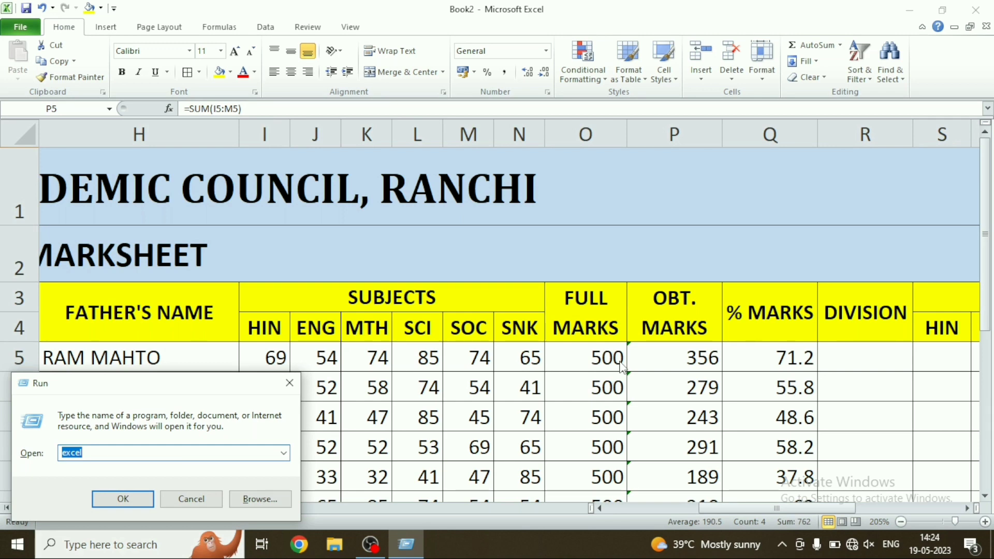
pyautogui.write('wordpad')
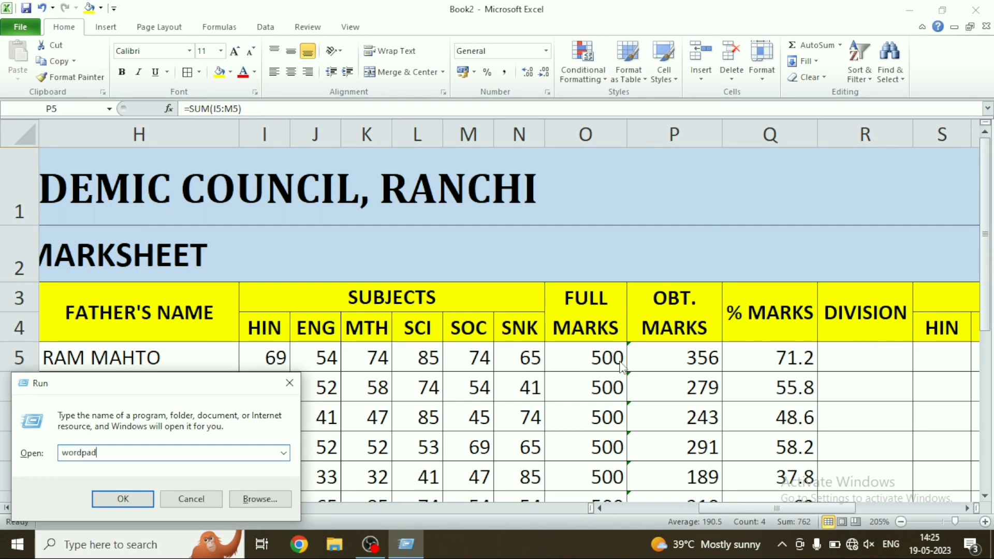
pyautogui.press('Return')
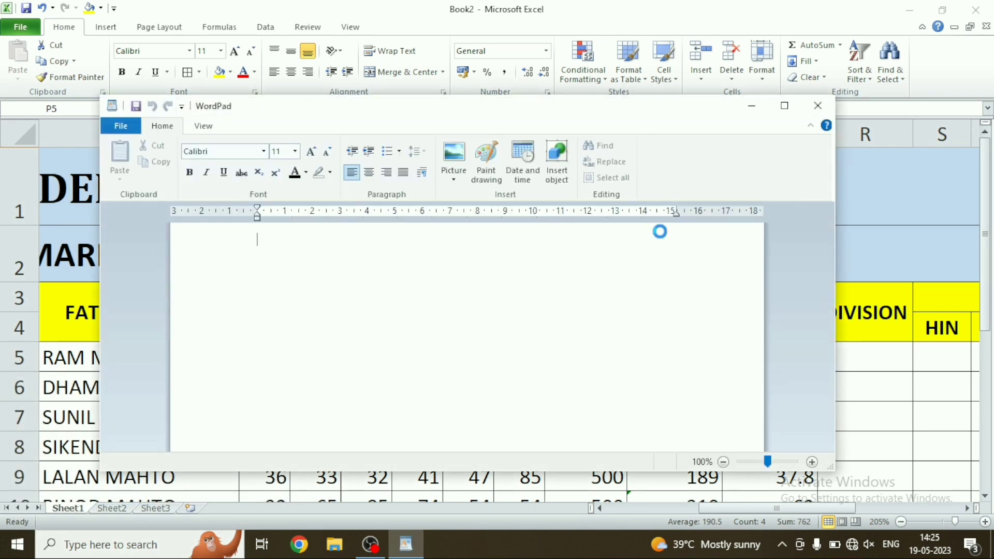
pyautogui.click(783, 106)
pyautogui.keyDown('ctrl'); pyautogui.scroll(1, 313, 184); pyautogui.keyUp('ctrl')
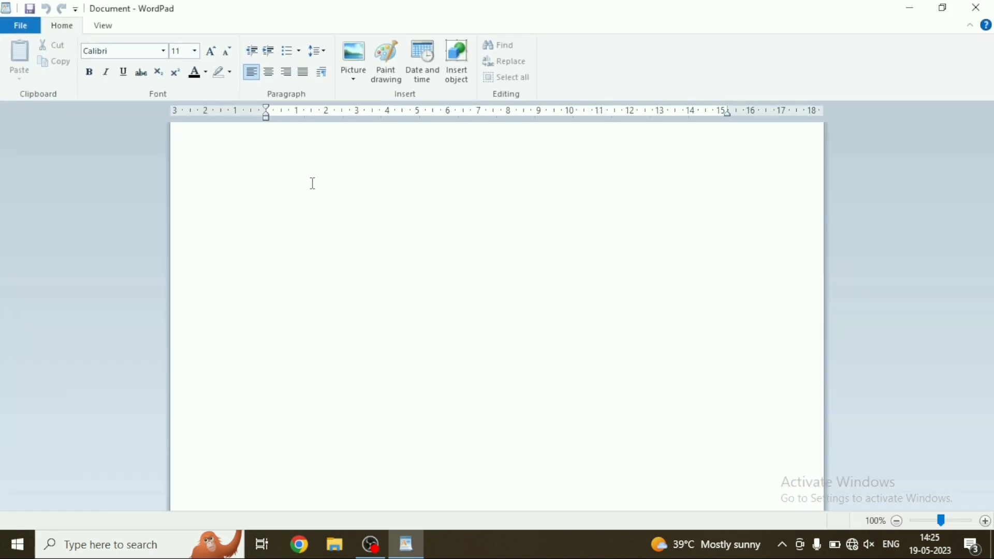
pyautogui.keyDown('ctrl'); pyautogui.scroll(2, 312, 184); pyautogui.keyUp('ctrl')
pyautogui.keyDown('ctrl'); pyautogui.scroll(2, 312, 184); pyautogui.keyUp('ctrl')
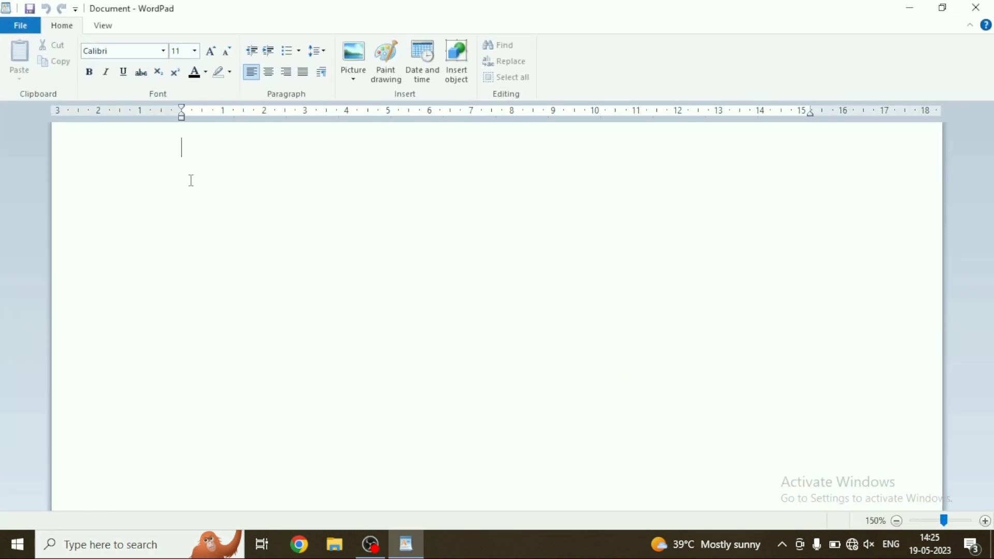
# Step: Type 'For Obt. Marks :' and below it '=sum(Hin Cell : SOC Cell) Press Enter'
pyautogui.write('For ')
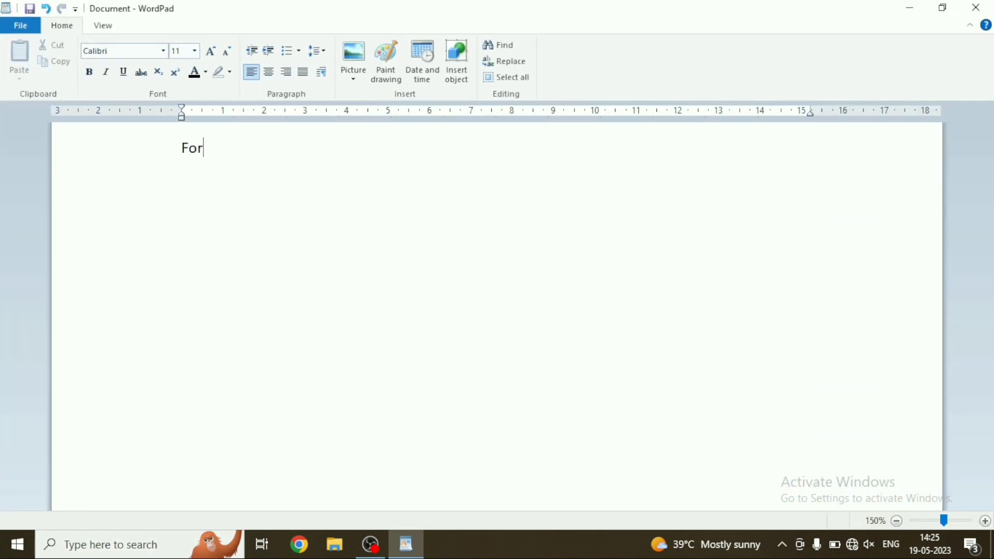
pyautogui.write('Ob')
pyautogui.write('t. Marks ')
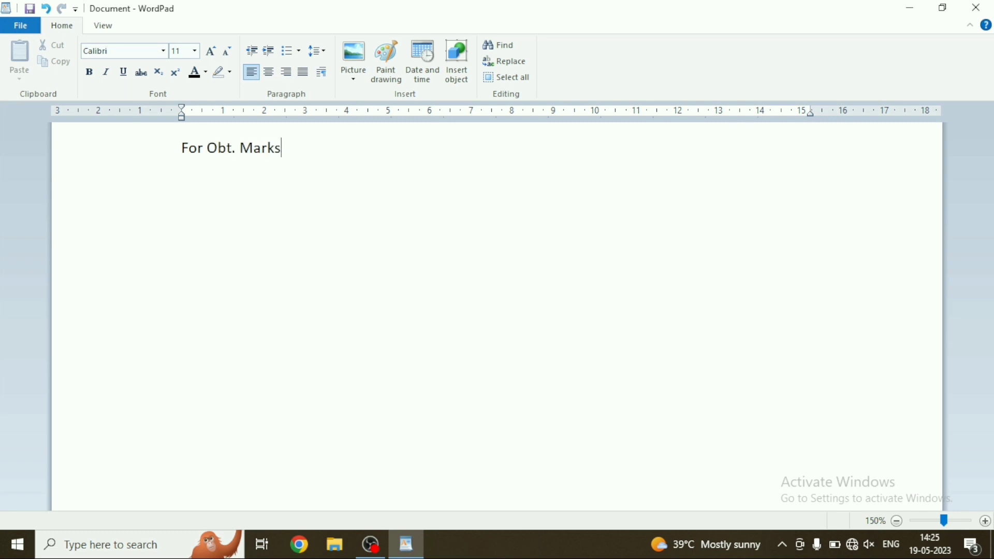
pyautogui.write(':')
pyautogui.press('Return')
pyautogui.keyDown('ctrl'); pyautogui.scroll(4, 193, 166); pyautogui.keyUp('ctrl')
pyautogui.write('=')
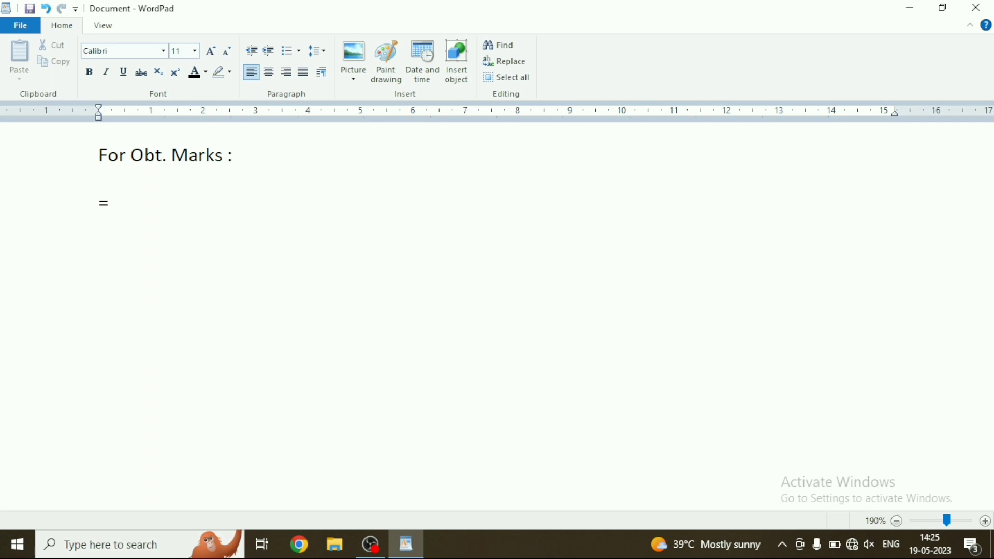
pyautogui.write('sum(')
pyautogui.write('Hin')
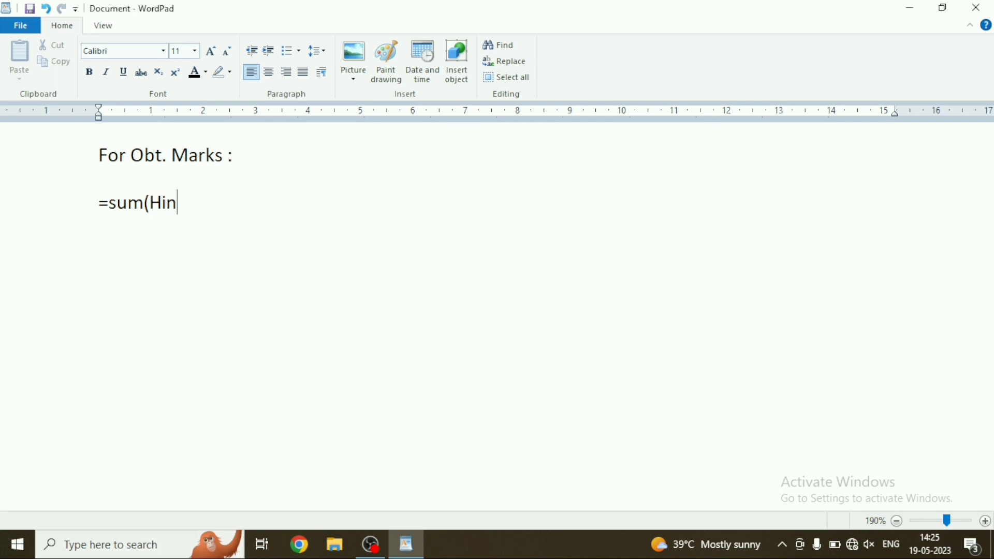
pyautogui.write(' Ce')
pyautogui.write('ll')
pyautogui.write(' : SOC')
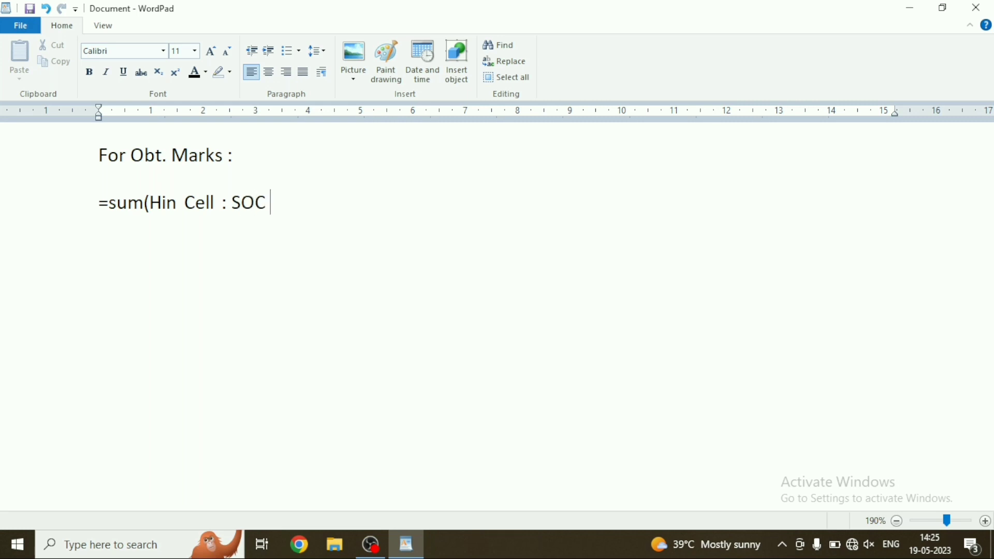
pyautogui.write(' Ce')
pyautogui.write('ll)')
pyautogui.write(' Enter')
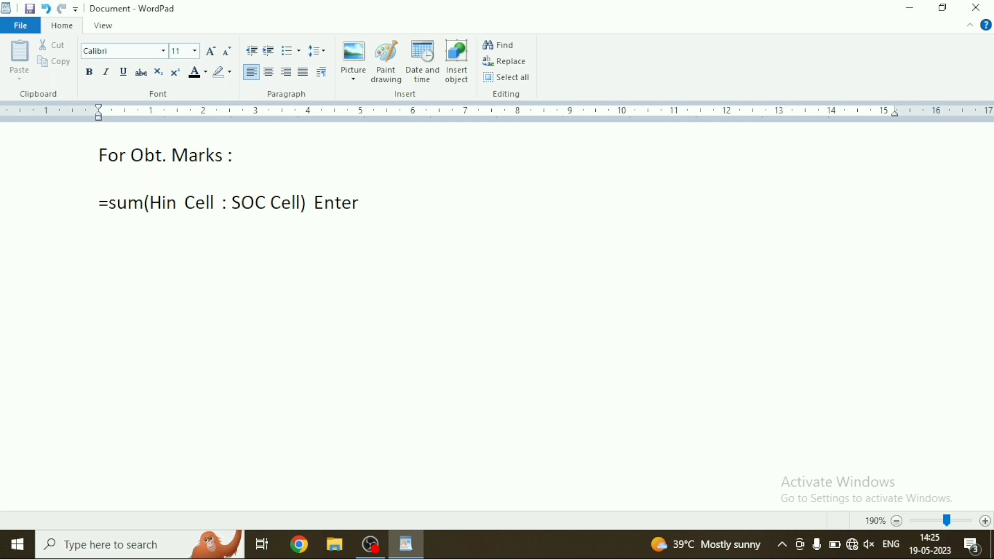
pyautogui.press('BackSpace')
pyautogui.press('BackSpace')
pyautogui.press('BackSpace')
pyautogui.press('BackSpace')
pyautogui.press('BackSpace')
pyautogui.write('Pre')
pyautogui.write('ss Ent')
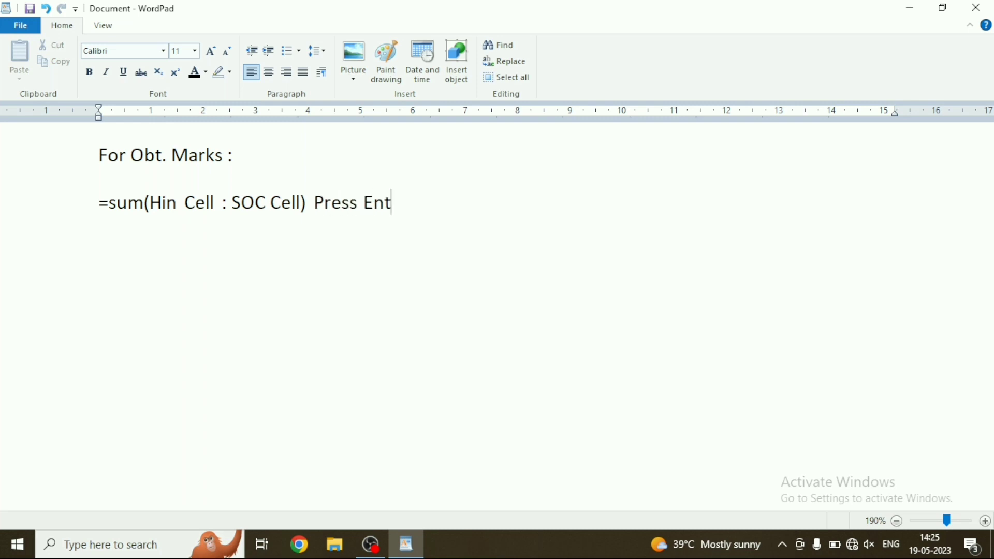
pyautogui.write('er')
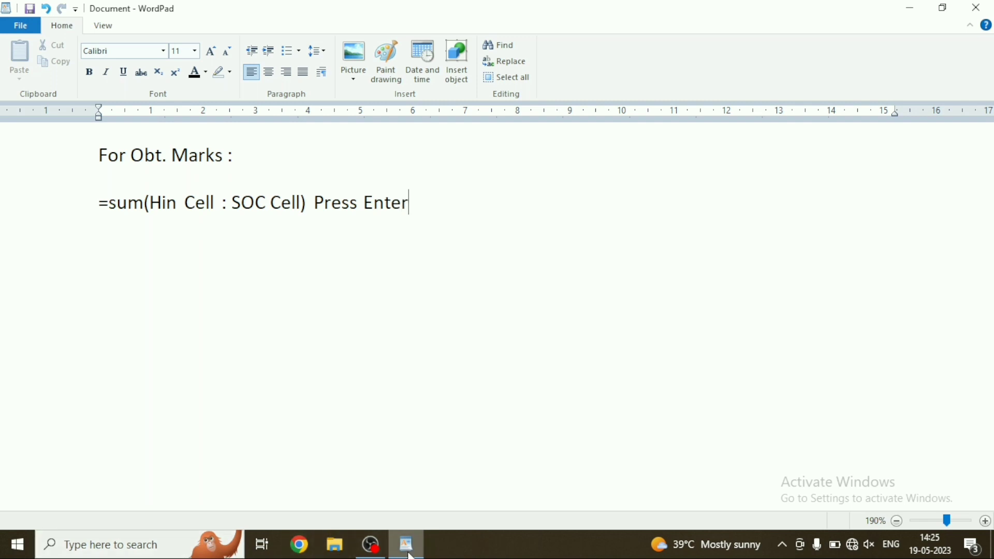
pyautogui.moveTo(406, 544)
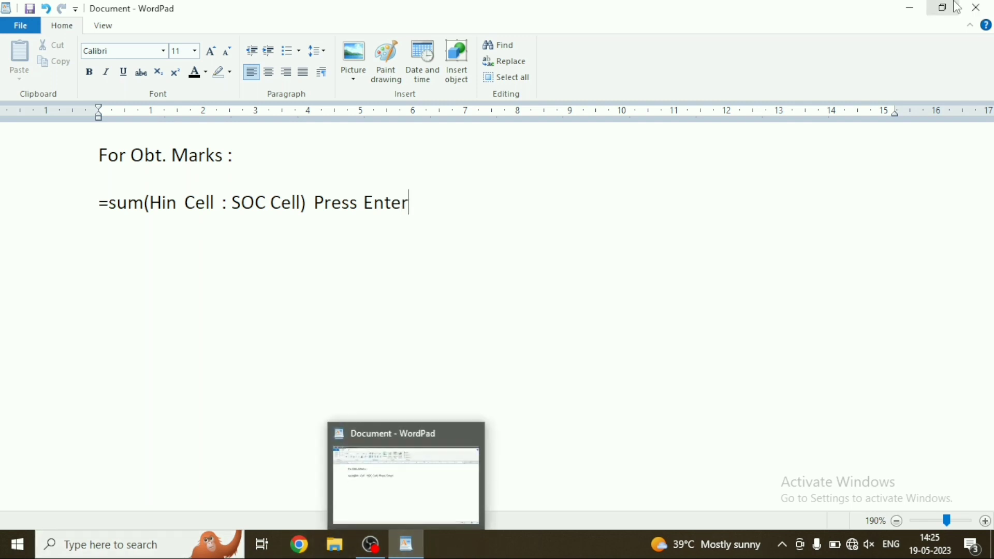
pyautogui.click(911, 8)
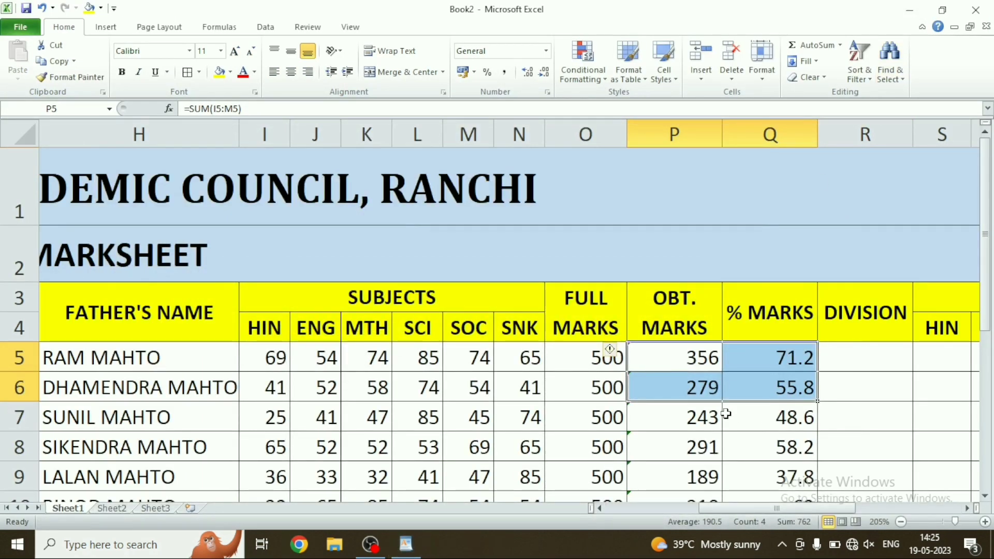
pyautogui.click(695, 363)
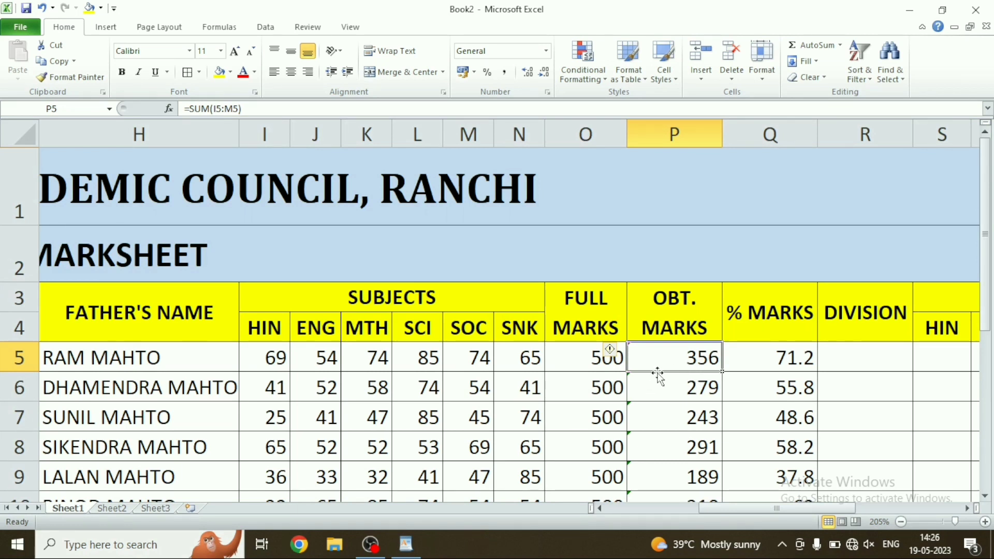
pyautogui.click(771, 362)
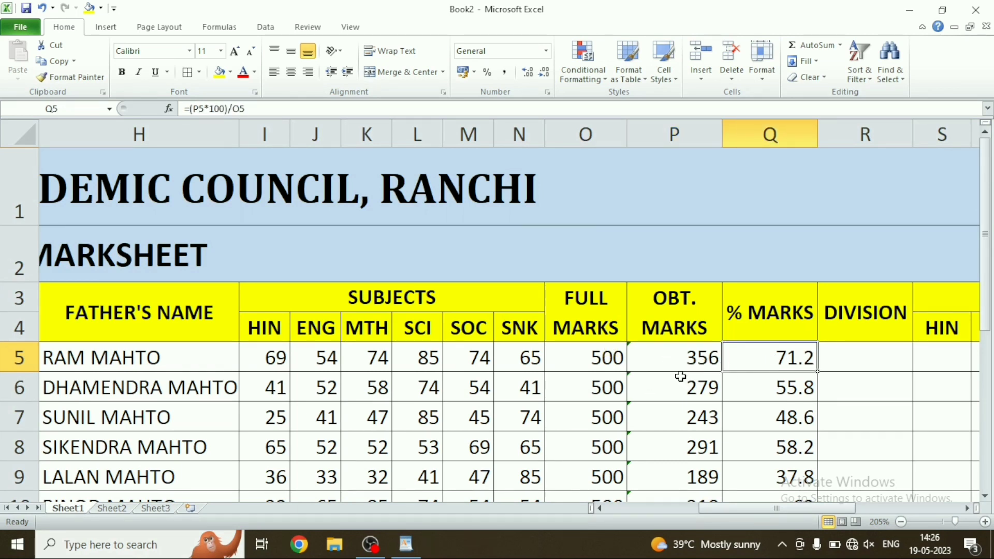
pyautogui.click(406, 544)
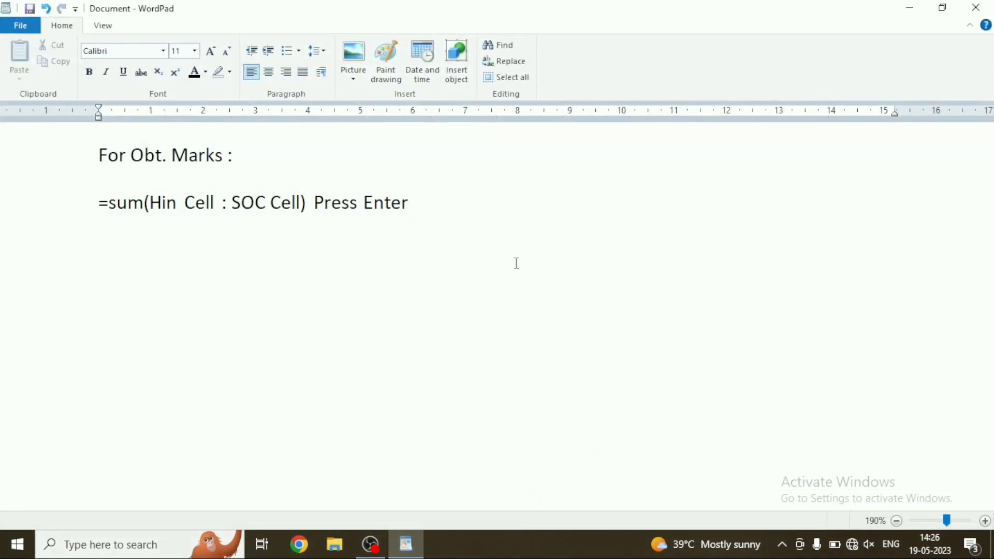
# Step: Add the heading 'For % Marks' followed by '=(Obt. Marks Cell * 100)/Full Marks , press Enter'
pyautogui.press('Return')
pyautogui.press('Return')
pyautogui.write('For % ')
pyautogui.write('Marks')
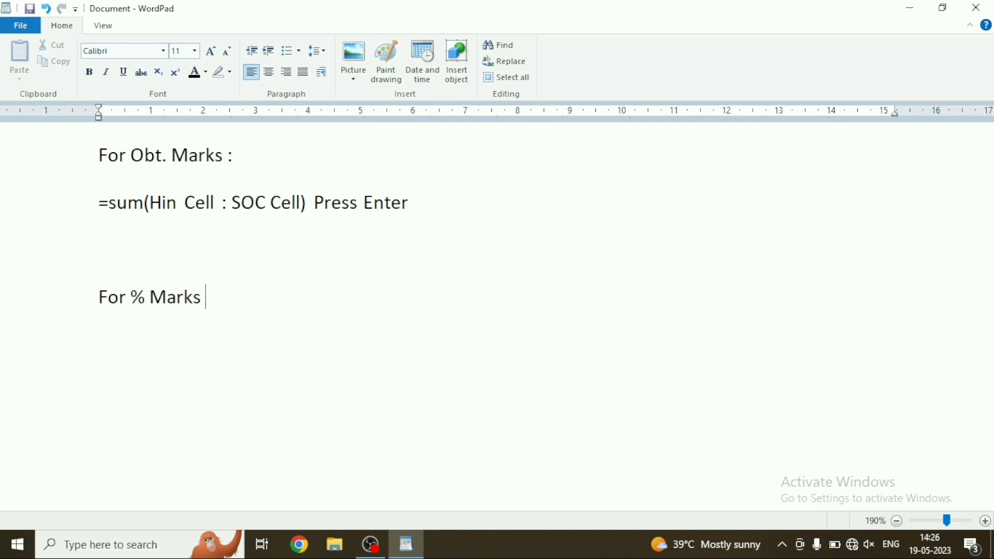
pyautogui.press('Return')
pyautogui.write('=(')
pyautogui.write('Obt')
pyautogui.write('. Marks ')
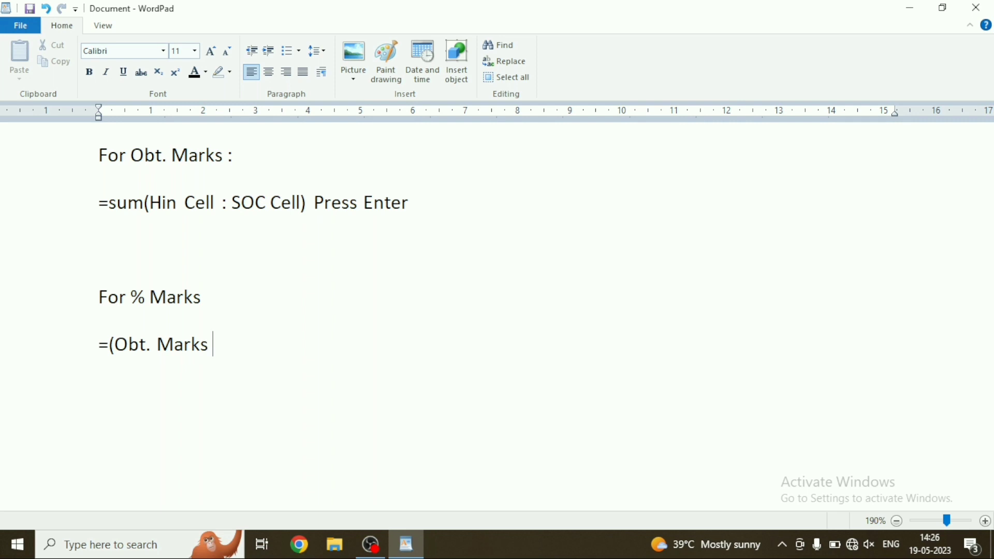
pyautogui.write('Cell ')
pyautogui.write('*')
pyautogui.write(' 100')
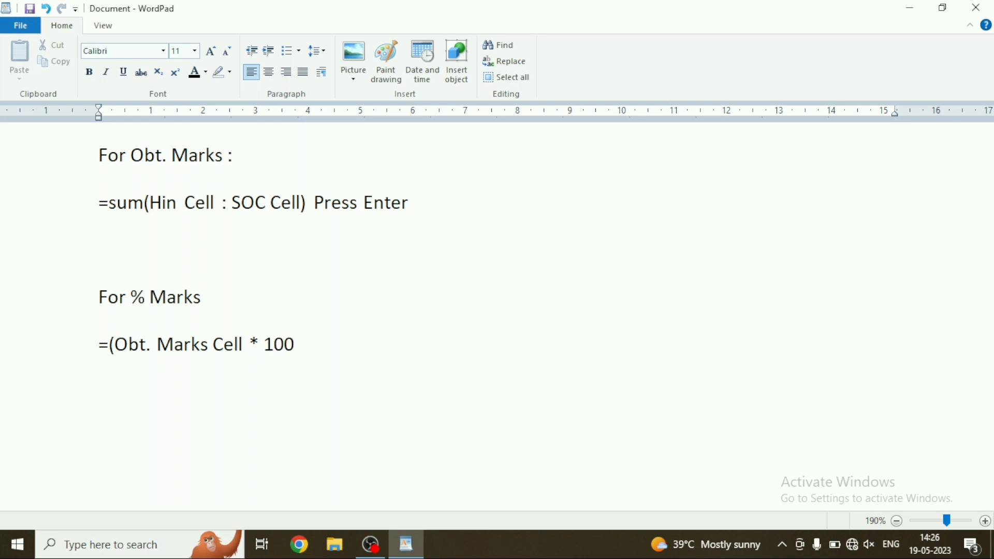
pyautogui.write(')/')
pyautogui.write('Full ')
pyautogui.write(' Marks')
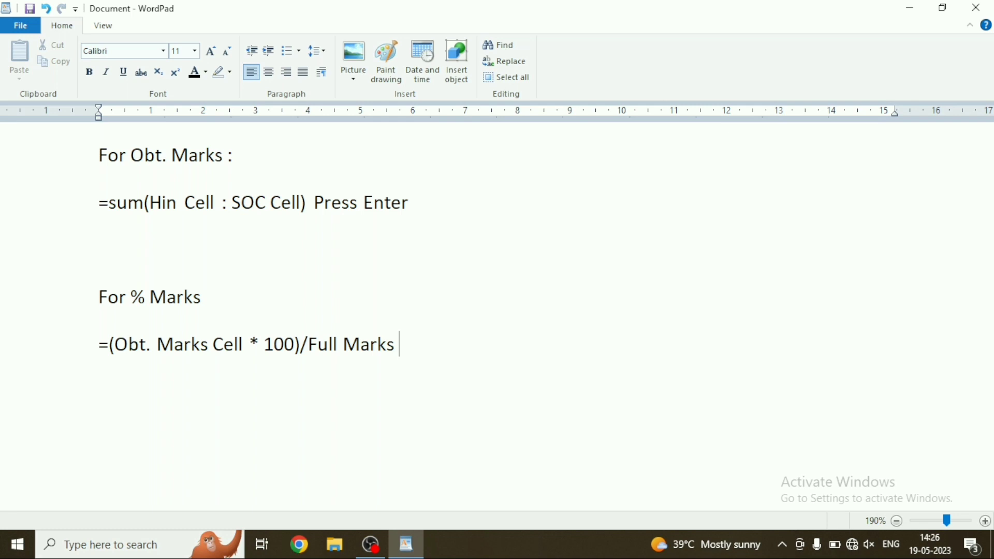
pyautogui.write(' , O')
pyautogui.press('BackSpace')
pyautogui.write('press ')
pyautogui.write('Entre')
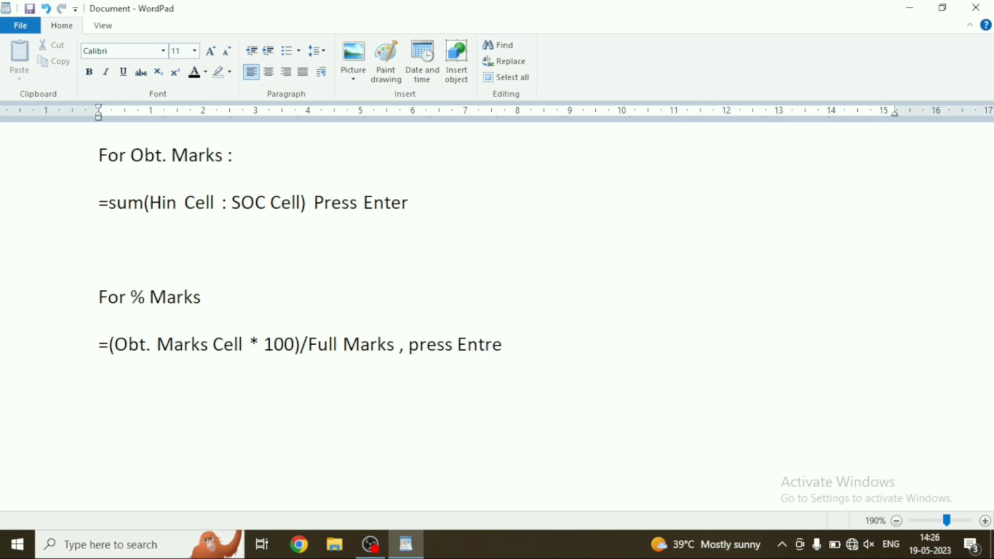
pyautogui.press('BackSpace')
pyautogui.press('BackSpace')
pyautogui.press('BackSpace')
pyautogui.write('ter')
# Step: Back in Excel, select R5, scroll left and drag the DATE OF BIRTH column border slightly narrower
pyautogui.click(405, 543)
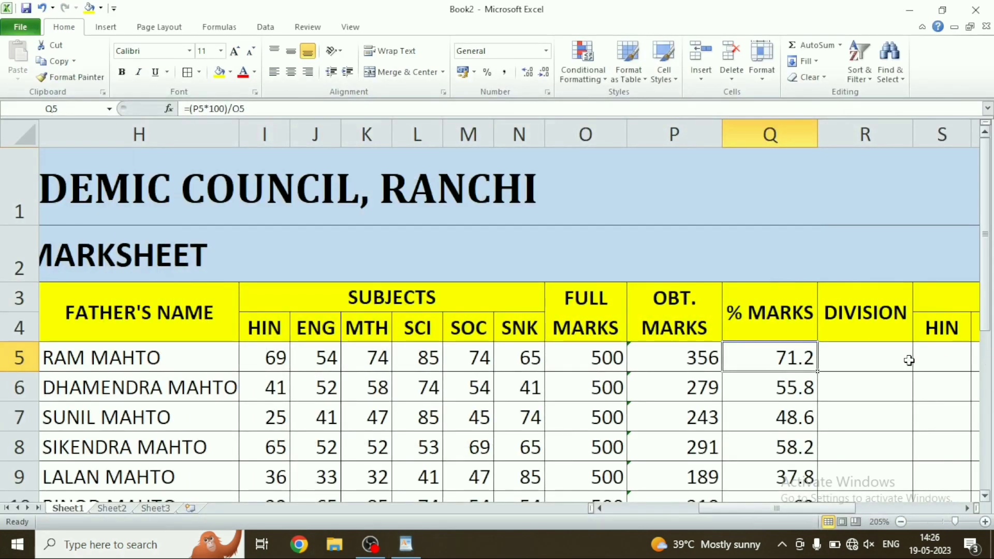
pyautogui.scroll(-2, 790, 345)
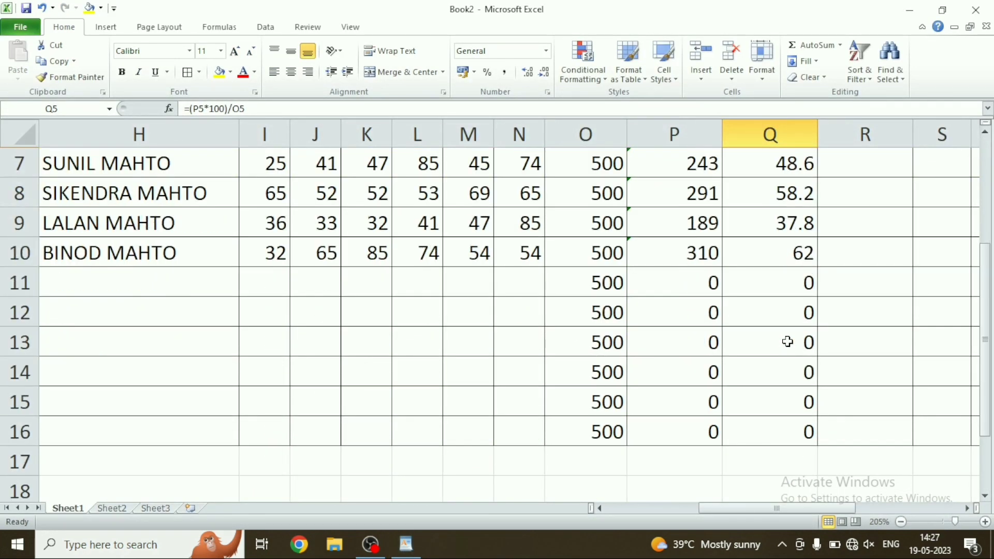
pyautogui.scroll(2, 787, 334)
pyautogui.scroll(-4, 784, 347)
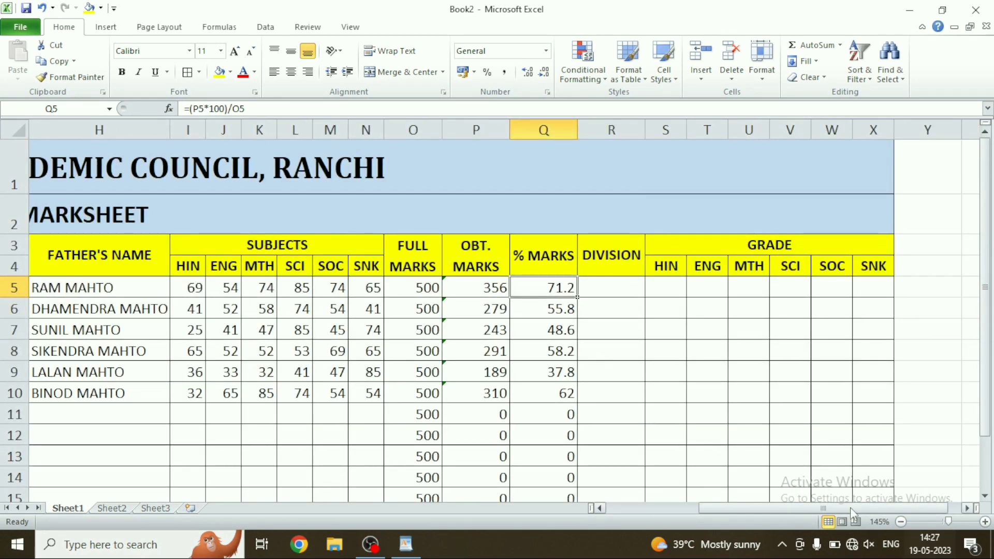
pyautogui.moveTo(813, 510); pyautogui.dragTo(825, 509)
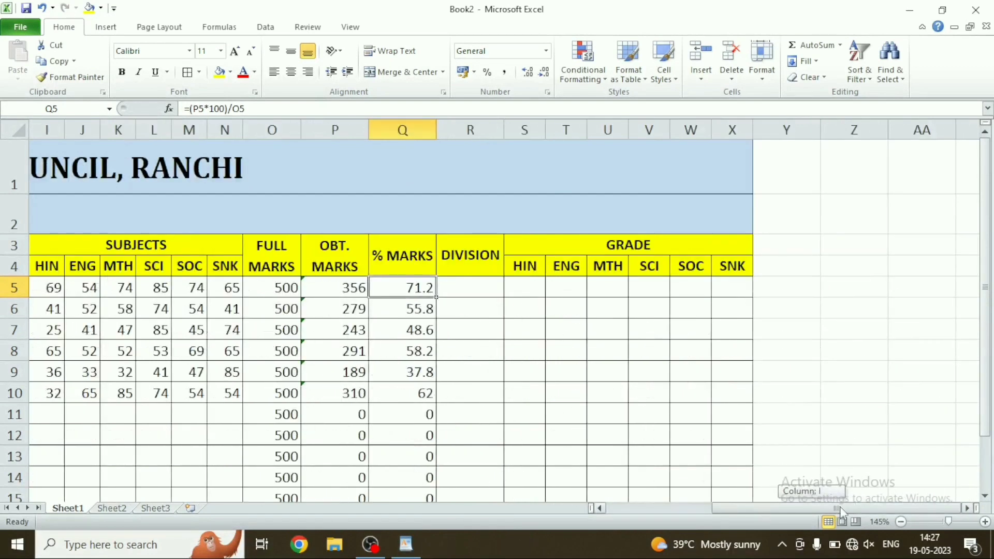
pyautogui.click(476, 293)
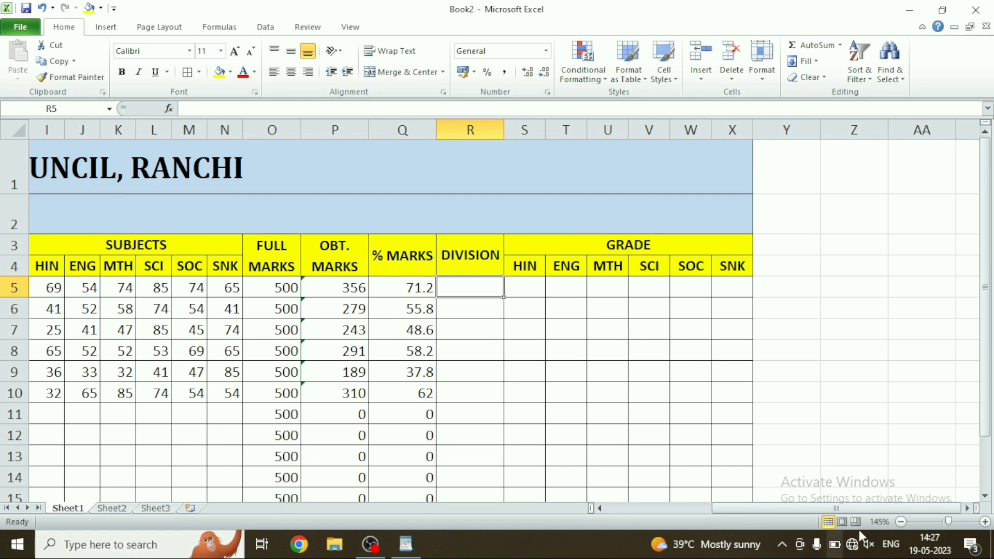
pyautogui.moveTo(843, 509); pyautogui.dragTo(705, 509)
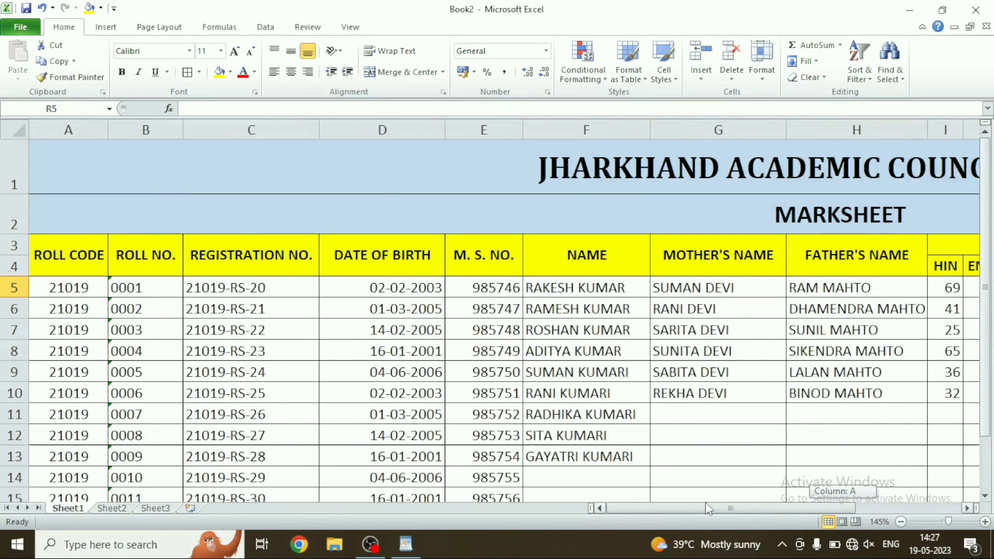
pyautogui.moveTo(445, 130); pyautogui.dragTo(433, 153)
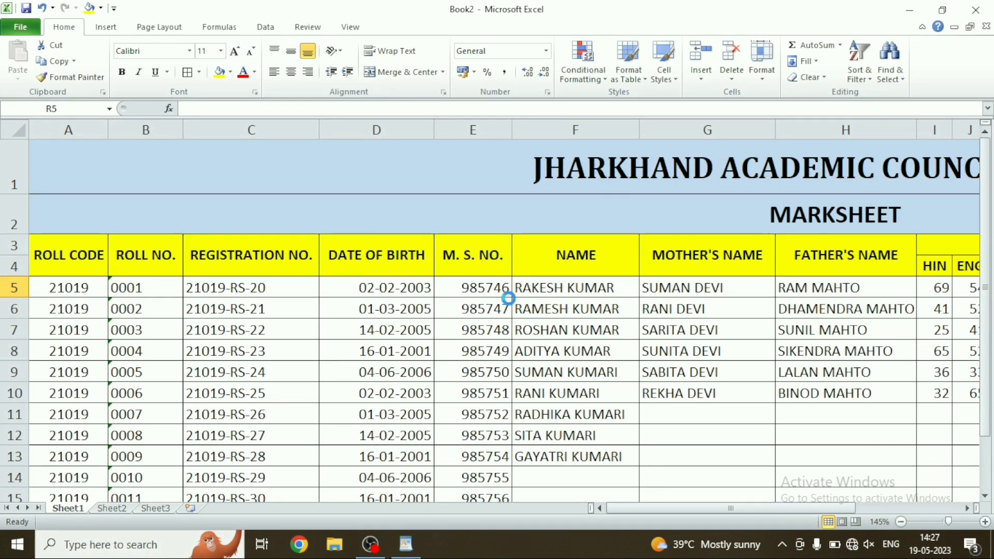
pyautogui.keyDown('ctrl'); pyautogui.scroll(-3, 508, 298); pyautogui.keyUp('ctrl')
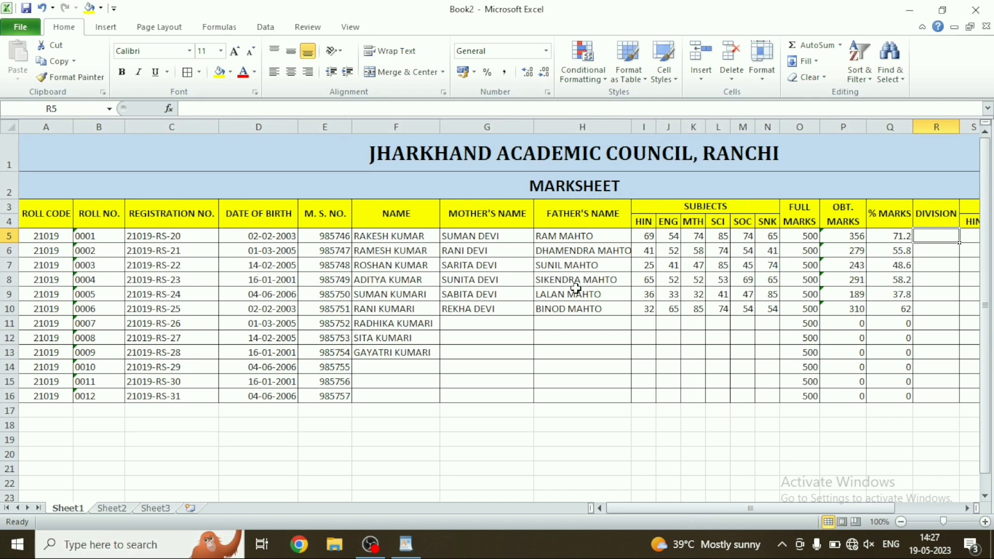
pyautogui.keyDown('ctrl'); pyautogui.scroll(1, 576, 264); pyautogui.keyUp('ctrl')
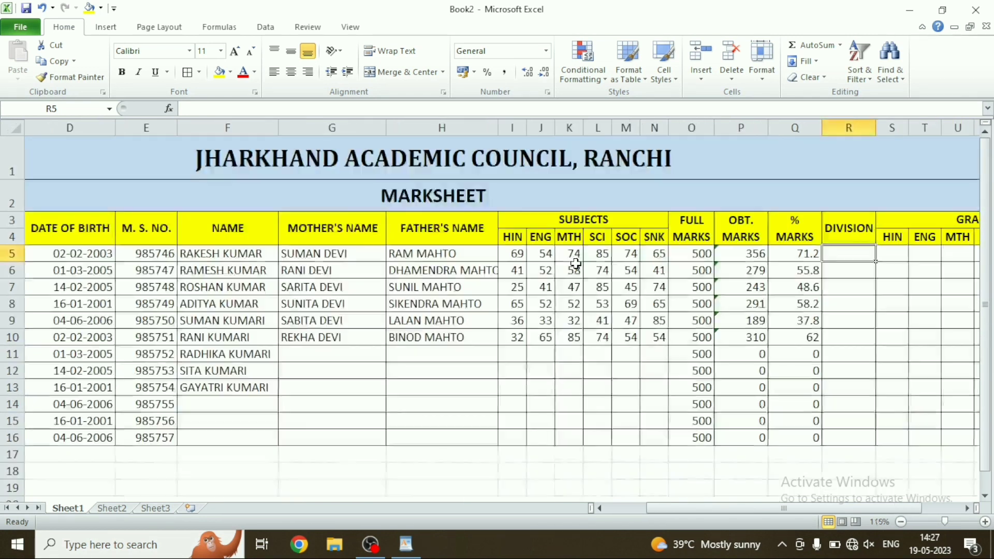